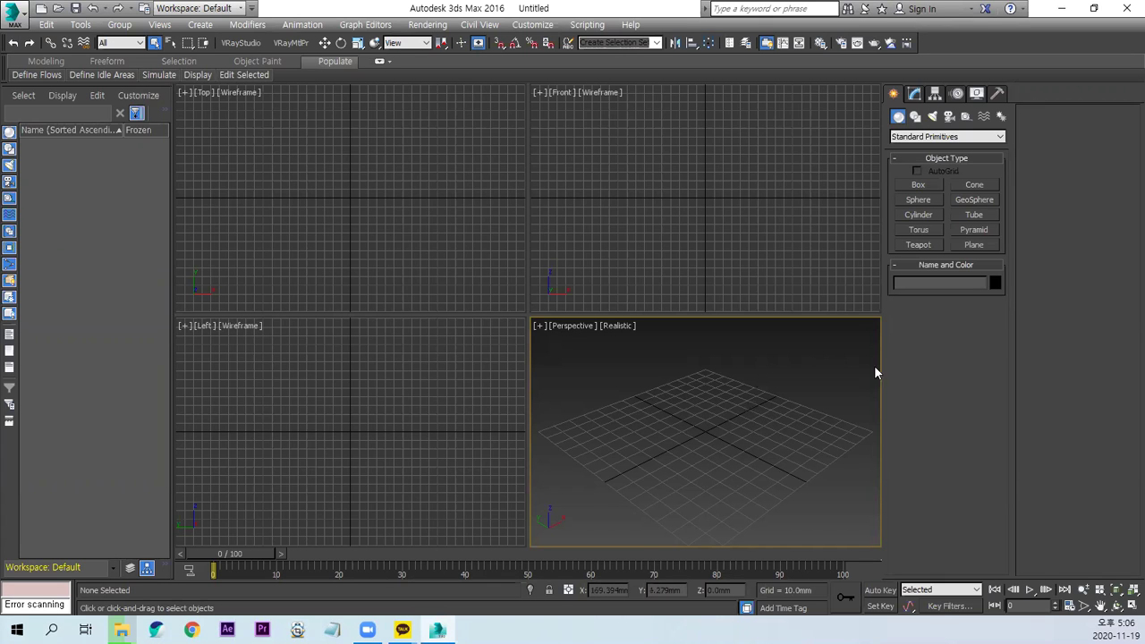
Draw a box in the Top view.
{"action": "left_click", "coordinate": [919, 187]}
{"action": "left_click", "coordinate": [292, 257]}
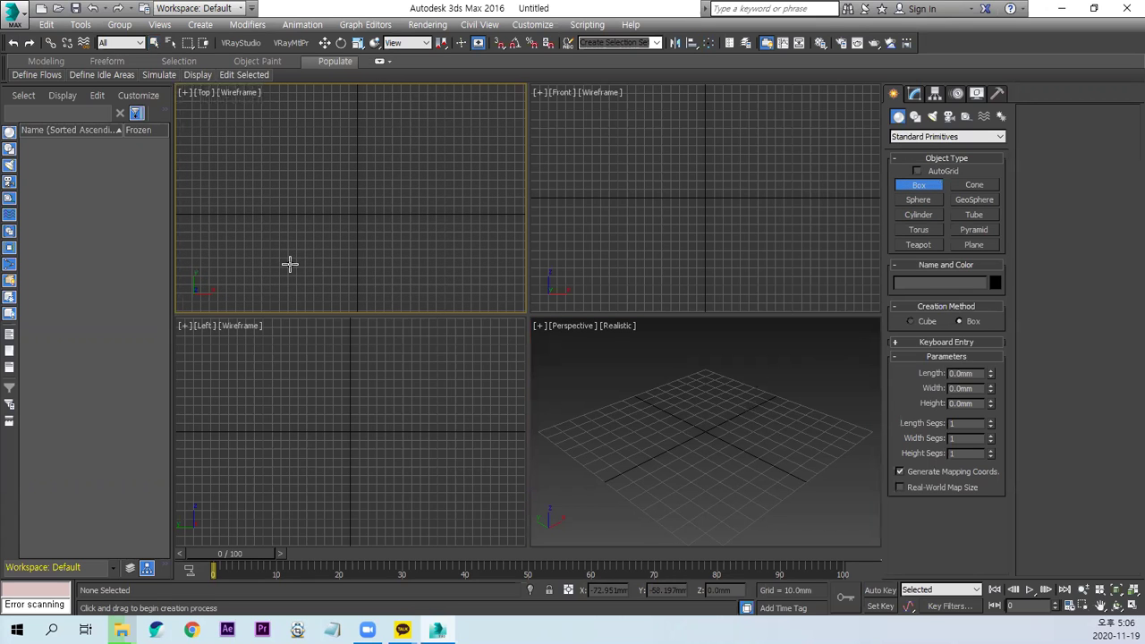
{"action": "mouse_move", "coordinate": [246, 265]}
{"action": "left_mouse_down"}
{"action": "mouse_move", "coordinate": [403, 159]}
{"action": "mouse_move", "coordinate": [480, 153]}
{"action": "left_mouse_up"}
{"action": "left_click", "coordinate": [498, 81]}
Size the box to 4500 mm length, 4500 mm width and 3000 mm height, then zoom extents.
{"action": "double_click", "coordinate": [970, 373]}
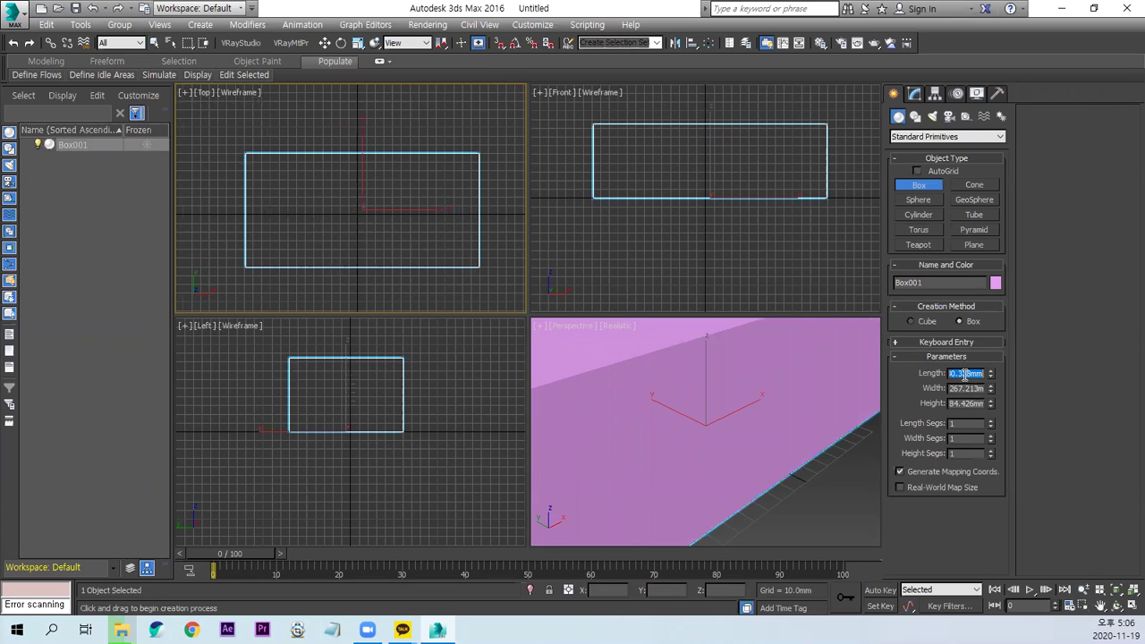
{"action": "type", "text": "4500"}
{"action": "key", "text": "Tab"}
{"action": "type", "text": "4"}
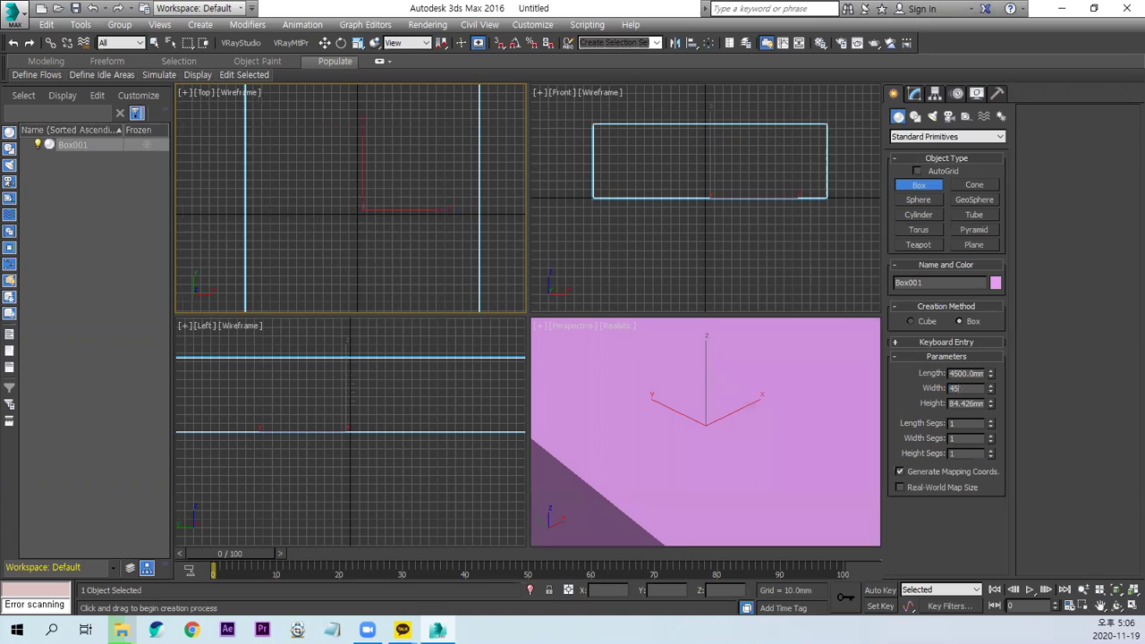
{"action": "key", "text": "Tab"}
{"action": "type", "text": "3"}
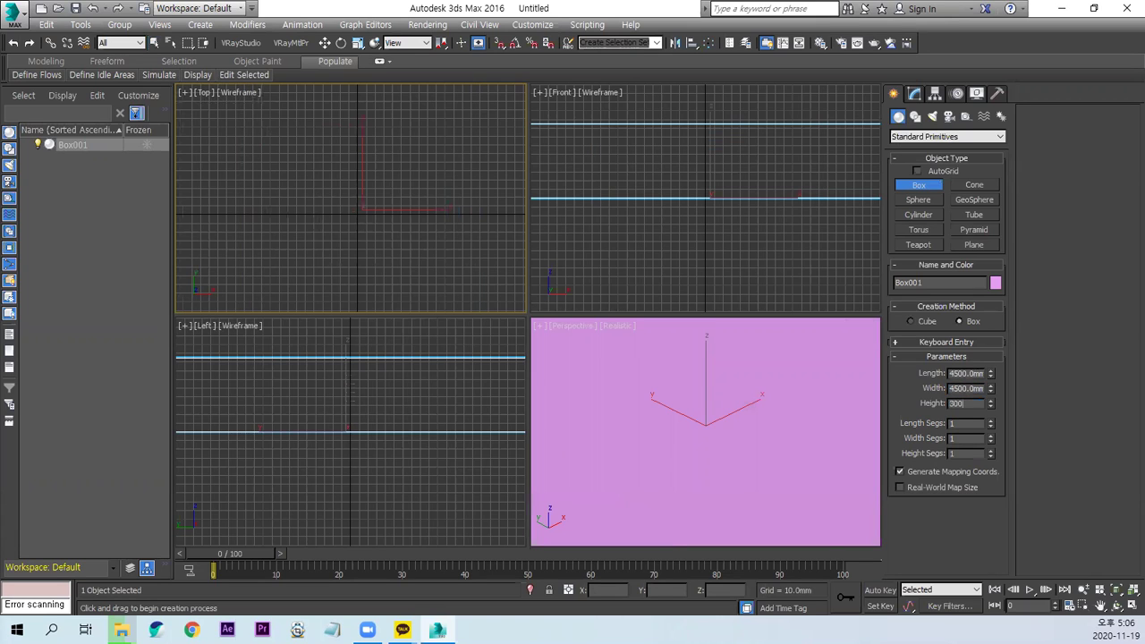
{"action": "key", "text": "Return"}
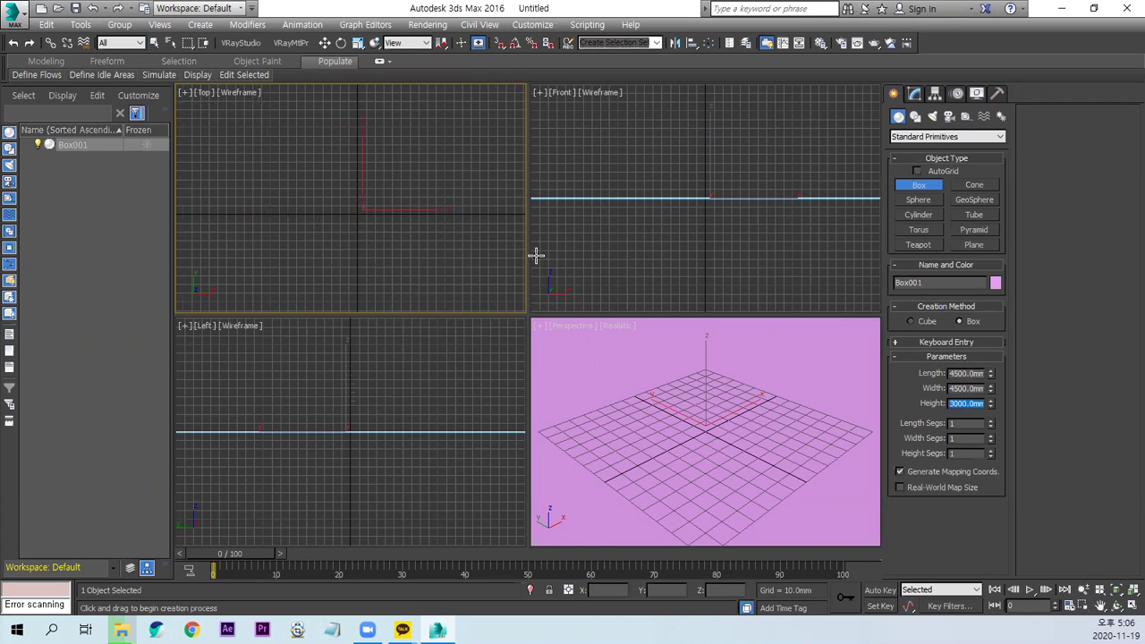
{"action": "left_click", "coordinate": [1128, 590]}
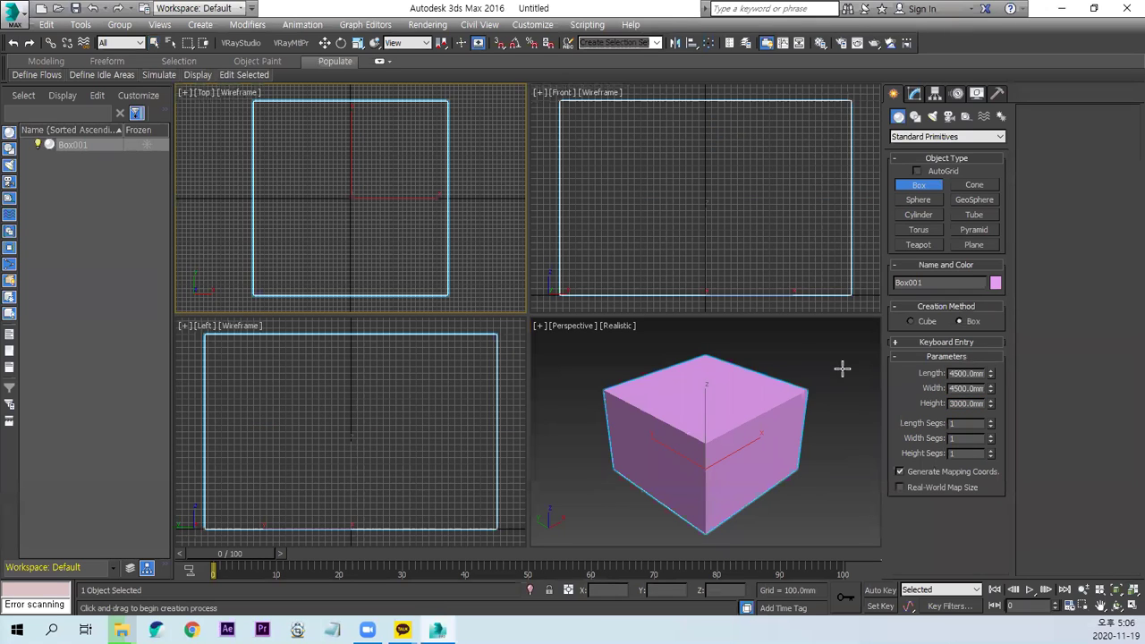
{"action": "left_click", "coordinate": [914, 96]}
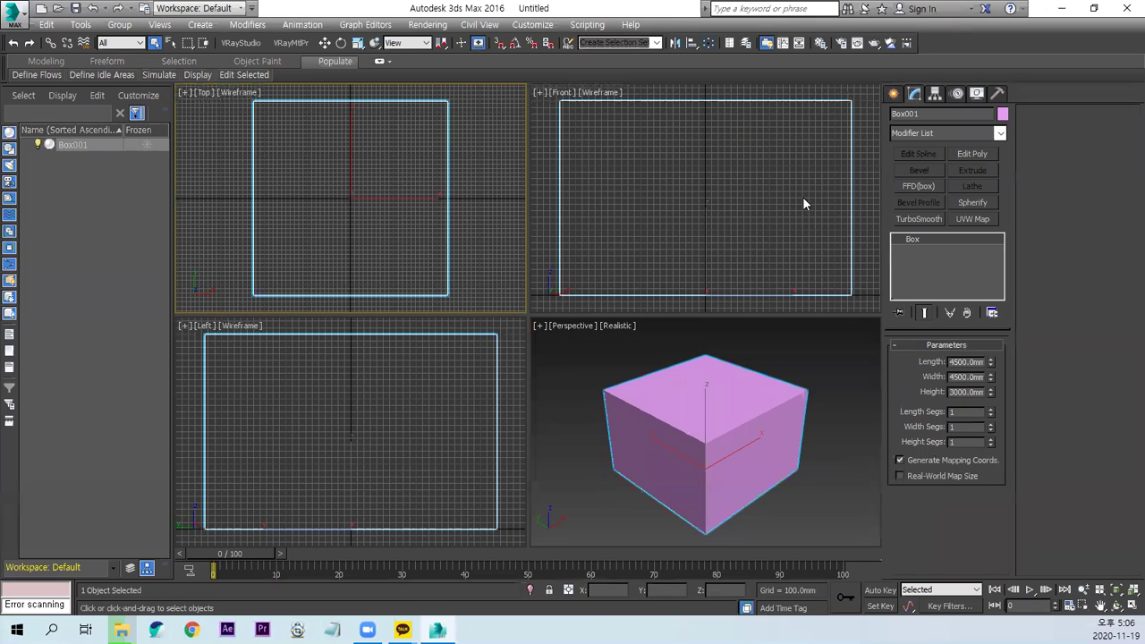
Add an Edit Poly modifier and flip all the box's polygons to face inward.
{"action": "left_click", "coordinate": [975, 154]}
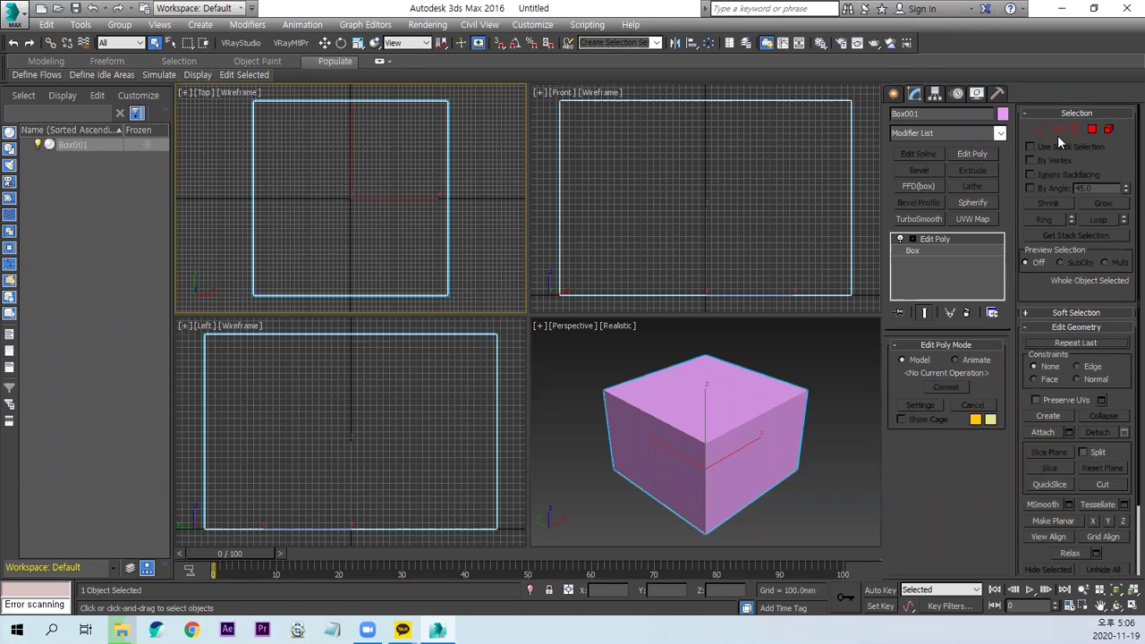
{"action": "left_click", "coordinate": [1092, 129]}
{"action": "left_click", "coordinate": [826, 407]}
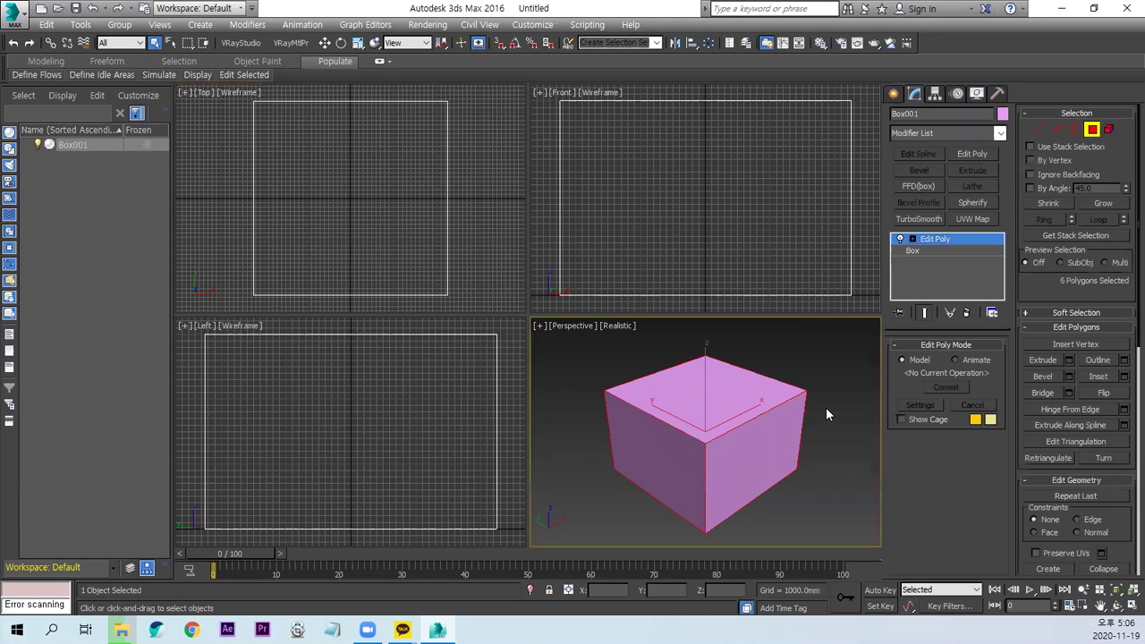
{"action": "key", "text": "ctrl+a"}
{"action": "left_click", "coordinate": [1104, 394]}
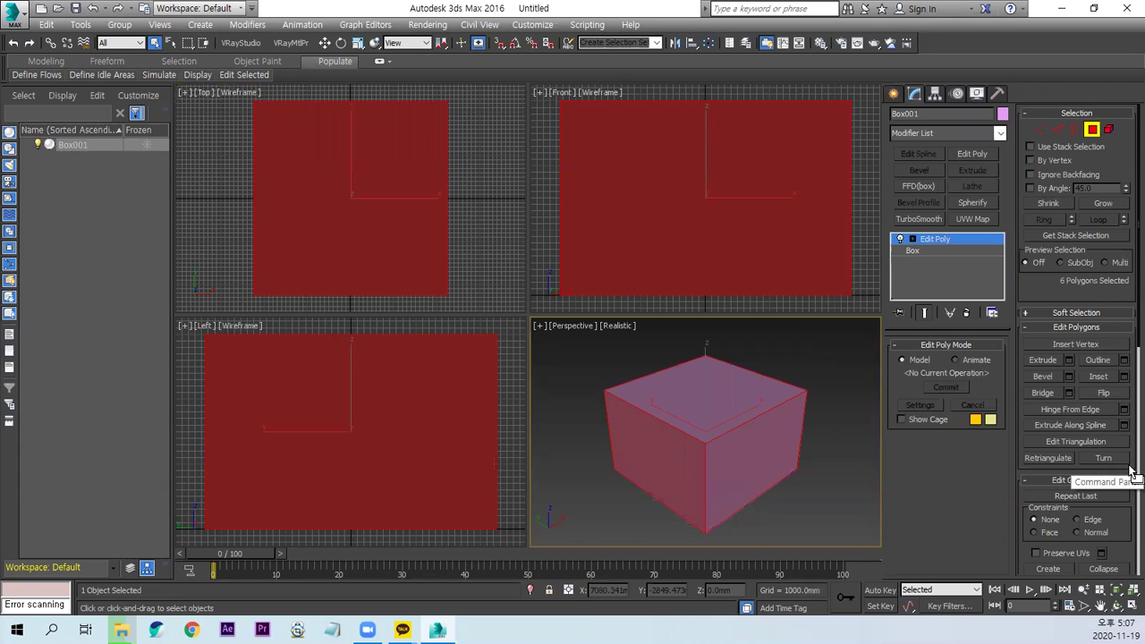
Detach the box's top and bottom faces as separate objects, Object and Object002.
{"action": "left_click", "coordinate": [706, 380]}
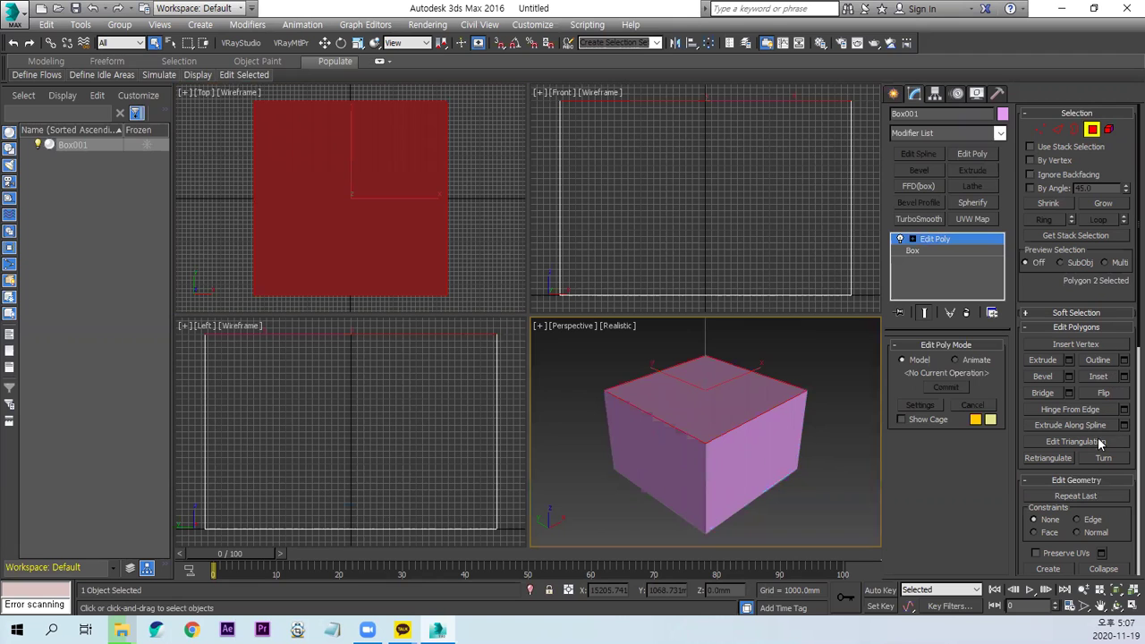
{"action": "scroll", "coordinate": [1027, 447], "scroll_direction": "down", "scroll_amount": 5}
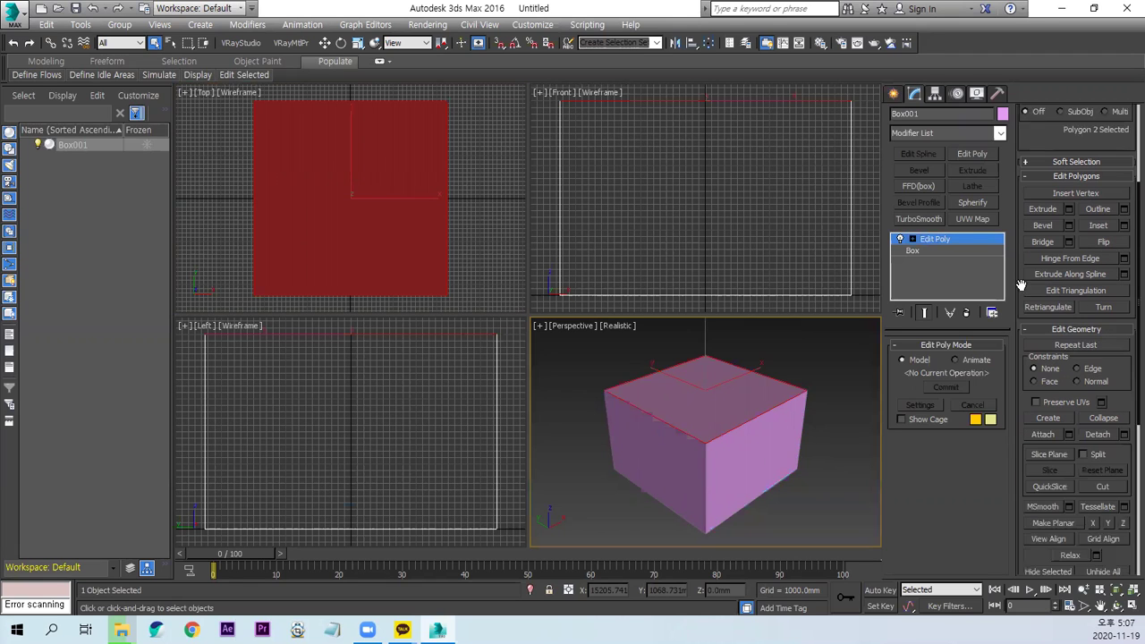
{"action": "left_click", "coordinate": [1097, 397]}
{"action": "middle_click_drag", "start_coordinate": [762, 447], "coordinate": [756, 367], "text": "alt"}
{"action": "left_click", "coordinate": [734, 452]}
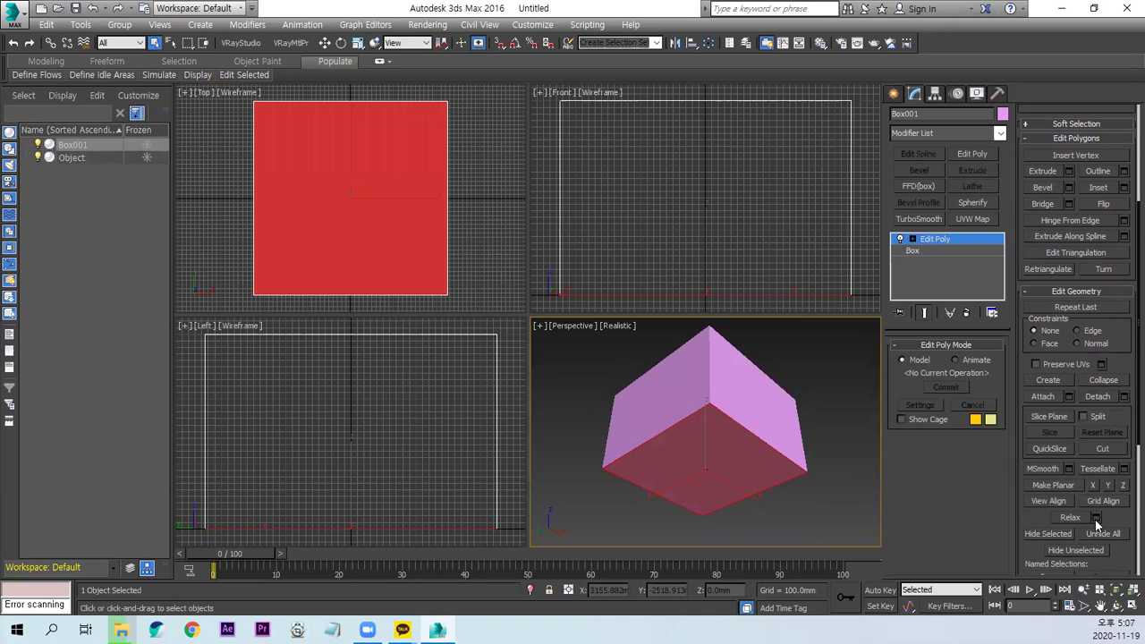
{"action": "left_click", "coordinate": [1097, 397]}
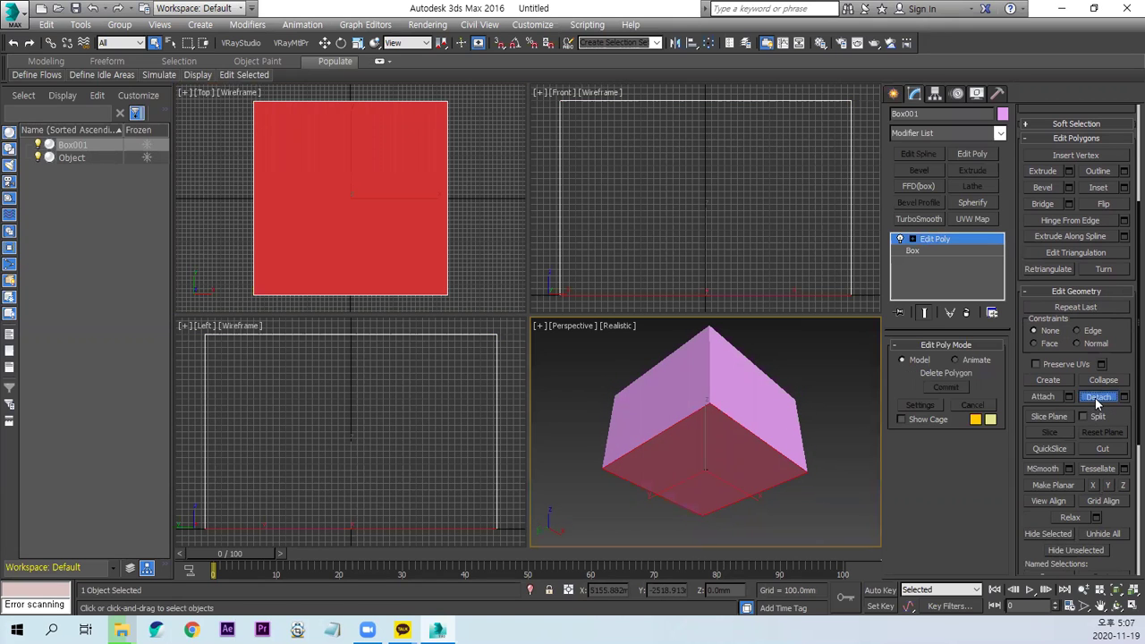
{"action": "left_click", "coordinate": [935, 240]}
{"action": "left_click", "coordinate": [808, 431]}
{"action": "left_click", "coordinate": [726, 385]}
Colour the detached bottom face Object002 light cyan.
{"action": "left_click", "coordinate": [659, 486]}
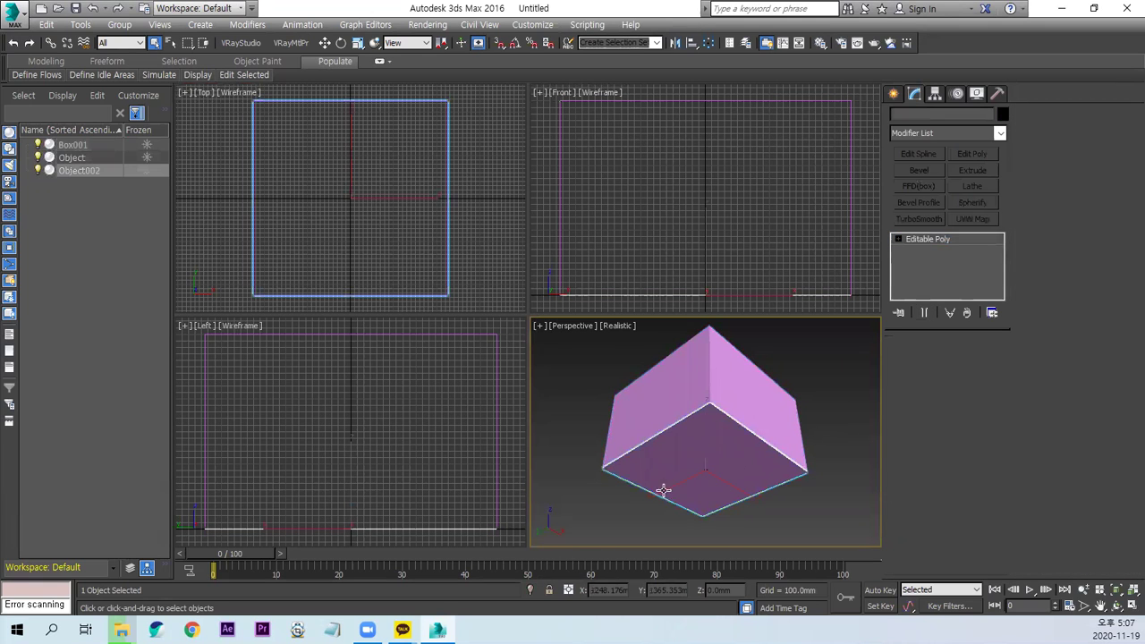
{"action": "left_click", "coordinate": [1003, 114]}
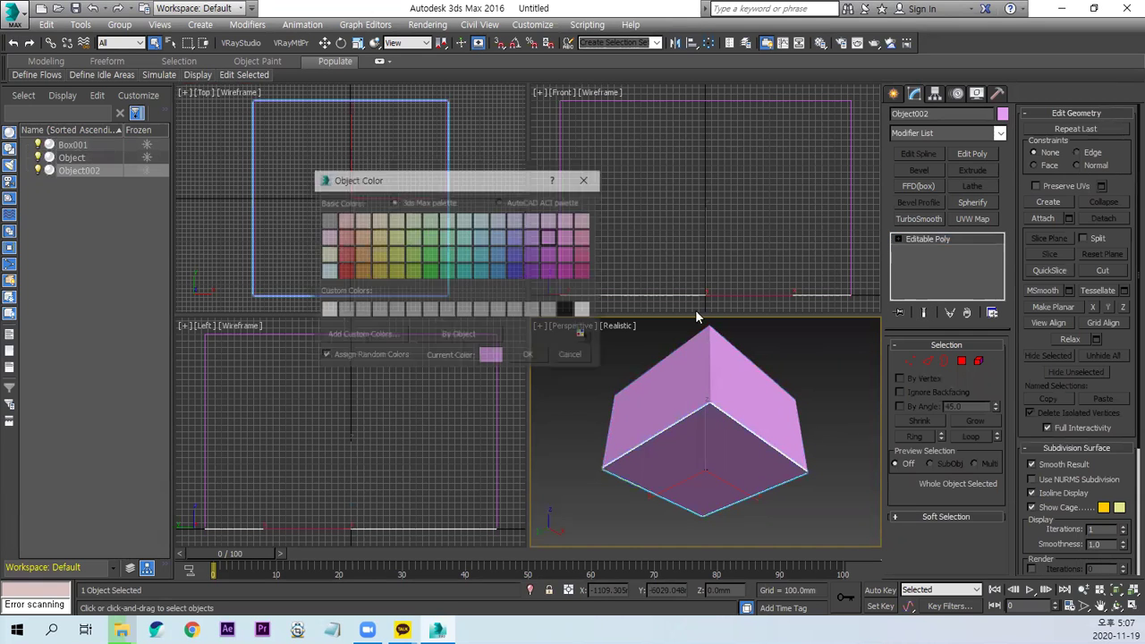
{"action": "left_click", "coordinate": [517, 222]}
{"action": "left_click", "coordinate": [465, 221]}
{"action": "left_click", "coordinate": [530, 356]}
Colour the detached top face Object pale cream, then clear the selection.
{"action": "mouse_move", "coordinate": [805, 484]}
{"action": "middle_mouse_down", "text": "alt"}
{"action": "mouse_move", "coordinate": [788, 501]}
{"action": "mouse_move", "coordinate": [741, 369]}
{"action": "middle_mouse_up", "text": "alt"}
{"action": "left_click", "coordinate": [741, 369]}
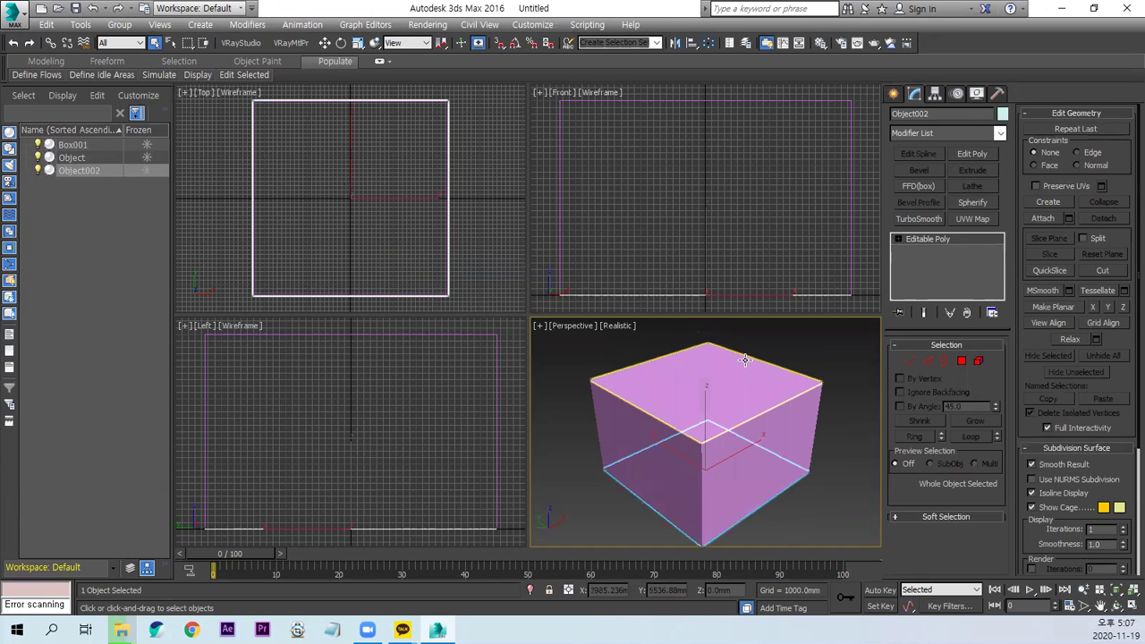
{"action": "left_click", "coordinate": [1003, 115]}
{"action": "left_click", "coordinate": [379, 221]}
{"action": "left_click", "coordinate": [528, 356]}
{"action": "left_click", "coordinate": [843, 513]}
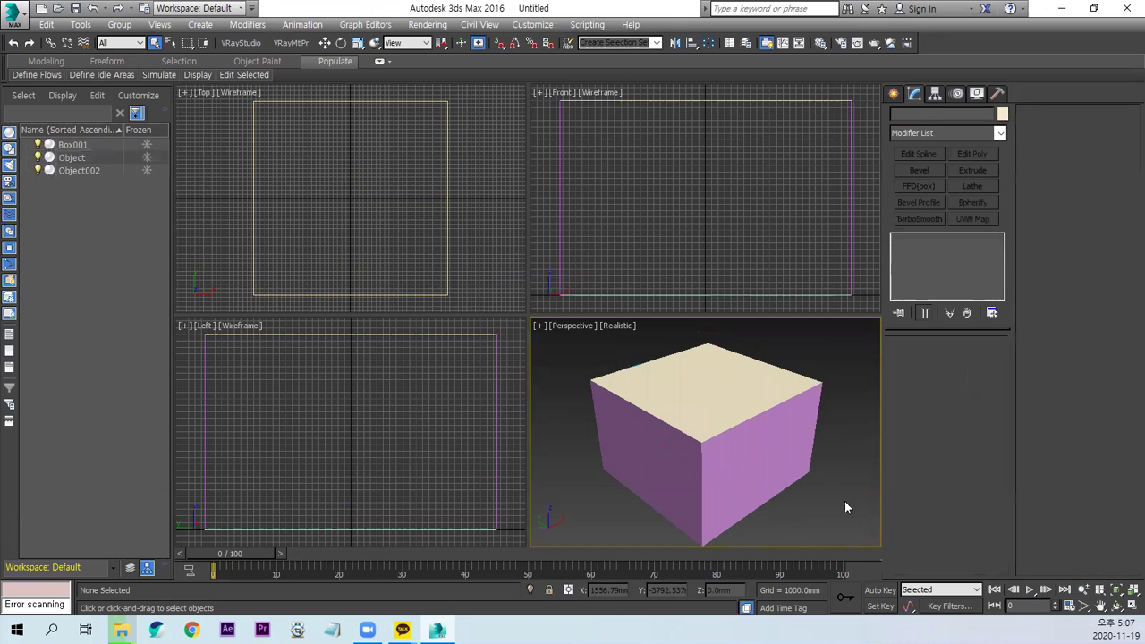
{"action": "left_click", "coordinate": [479, 240]}
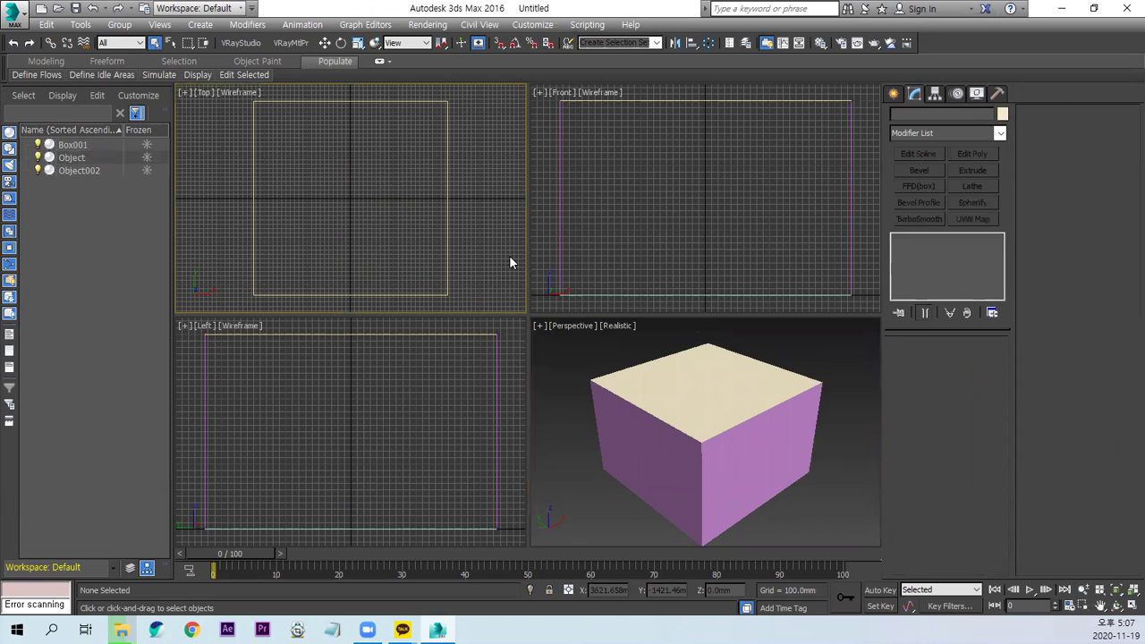
{"action": "left_click", "coordinate": [893, 94]}
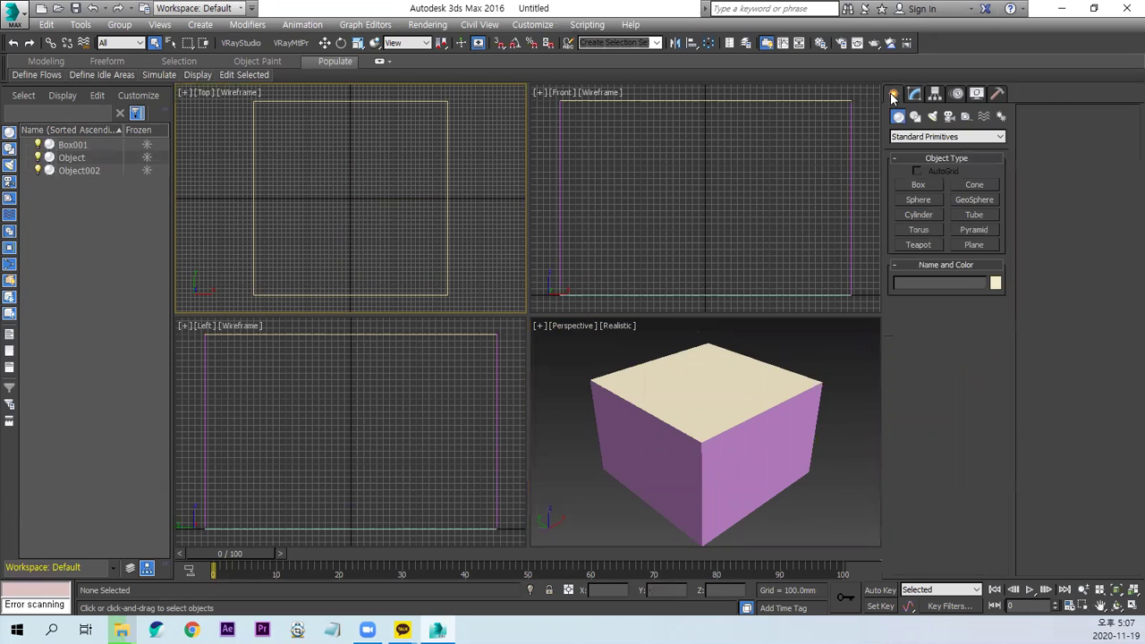
Choose the Target camera type from the Standard cameras category.
{"action": "left_click", "coordinate": [949, 118]}
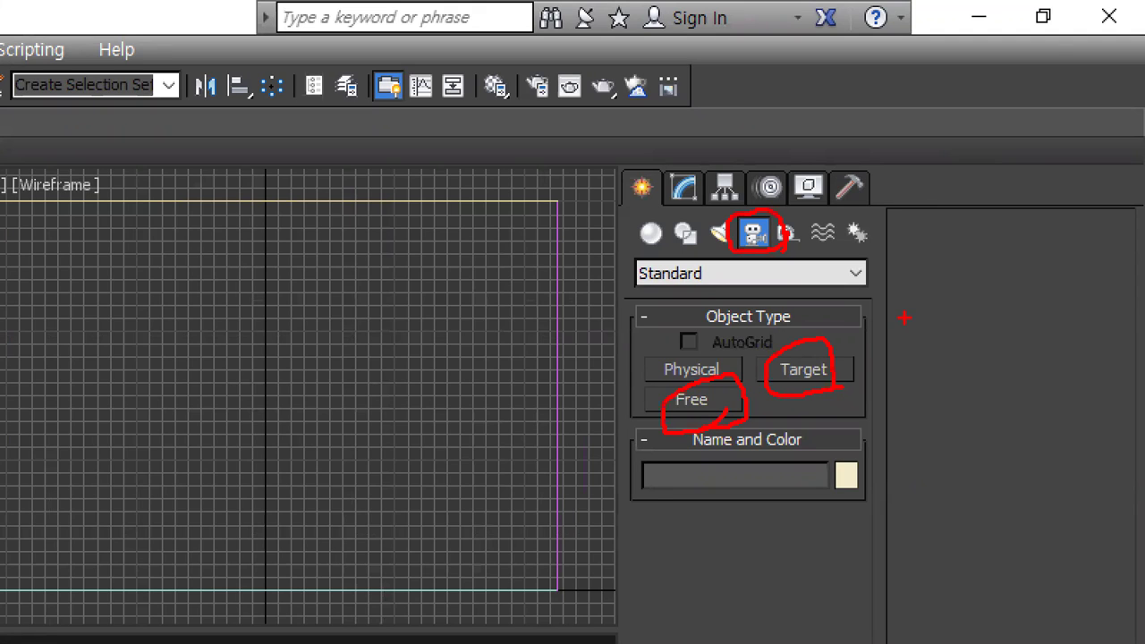
{"action": "left_click_drag", "start_coordinate": [742, 361], "coordinate": [703, 375]}
{"action": "left_click_drag", "start_coordinate": [805, 324], "coordinate": [756, 349]}
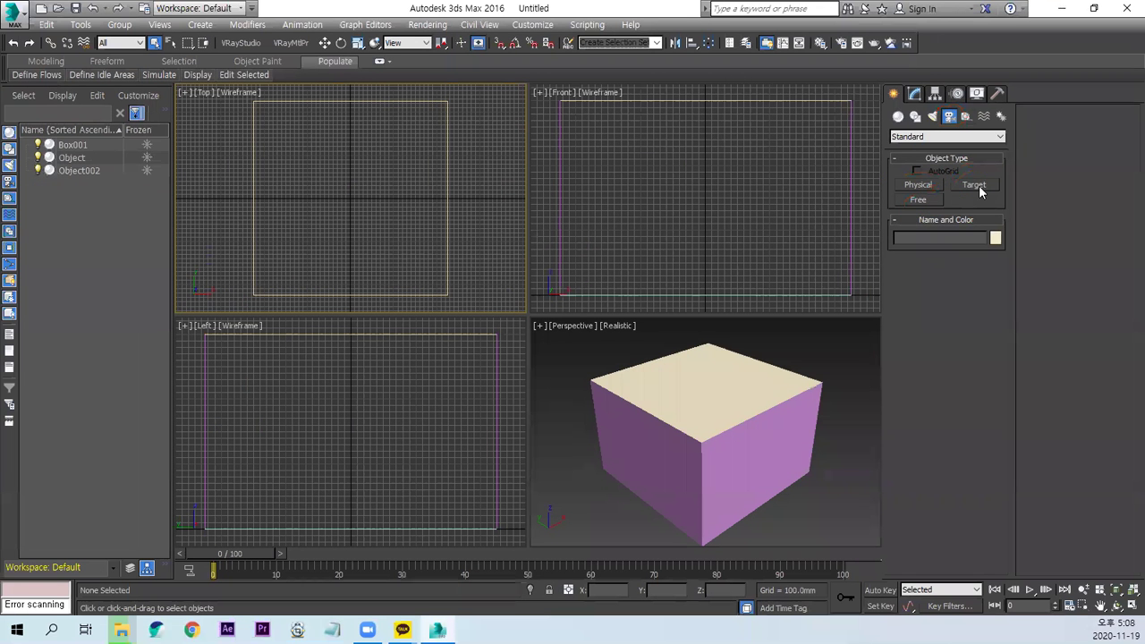
{"action": "left_click", "coordinate": [979, 186]}
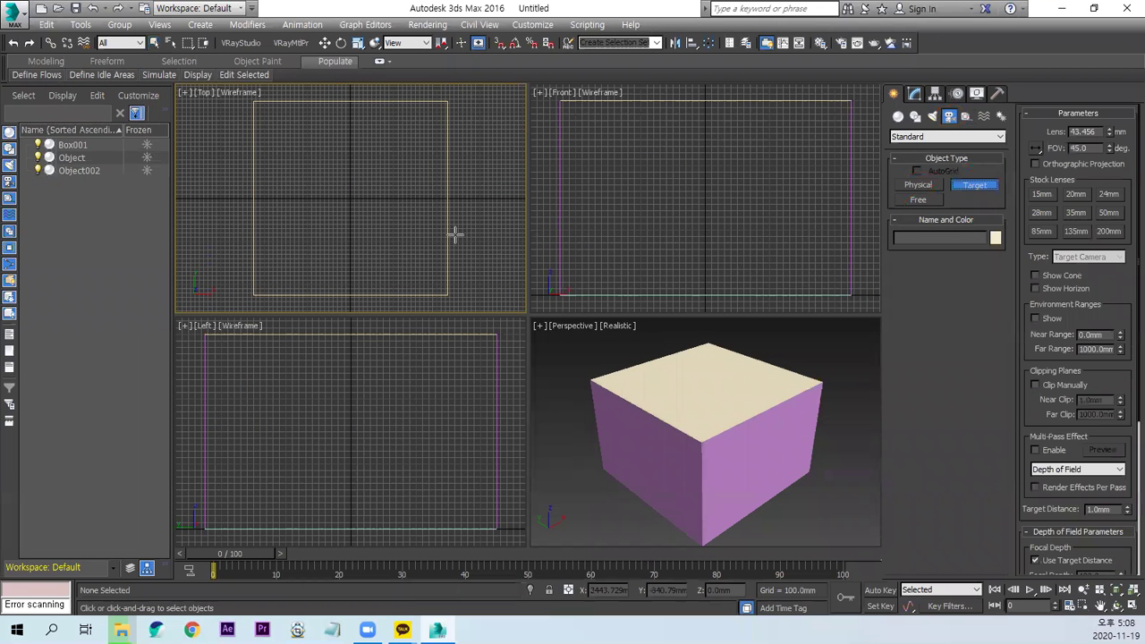
Place a target camera aimed across the box and show Camera001 in the Perspective viewport.
{"action": "left_click_drag", "start_coordinate": [424, 275], "coordinate": [285, 125]}
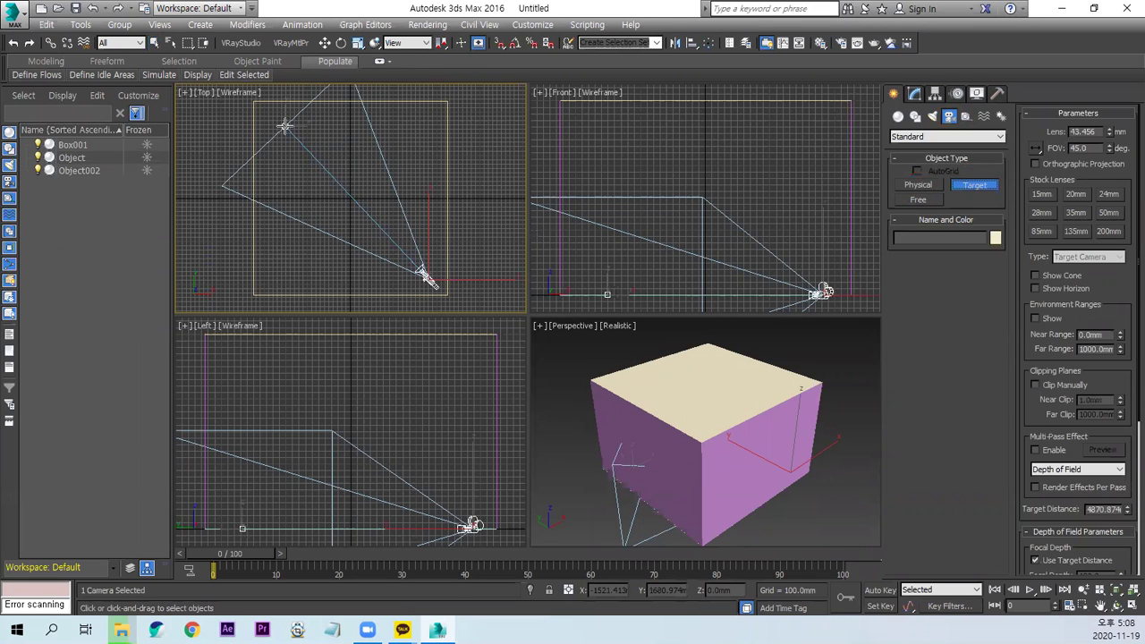
{"action": "left_click", "coordinate": [567, 403]}
{"action": "key", "text": "c"}
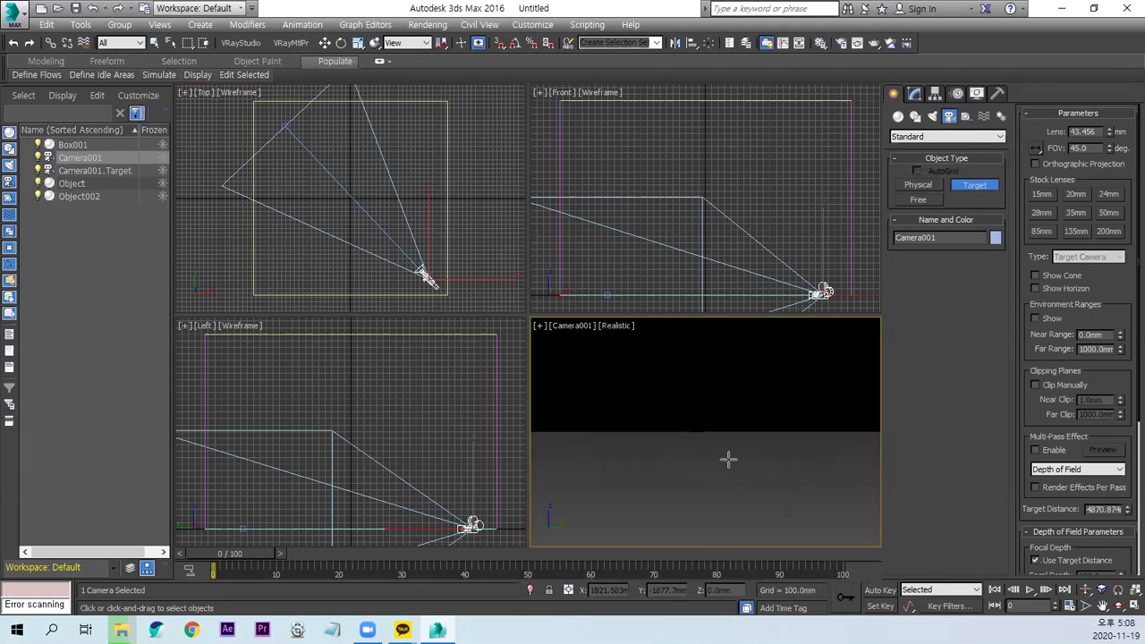
{"action": "middle_click_drag", "start_coordinate": [484, 471], "coordinate": [482, 437]}
{"action": "scroll", "coordinate": [482, 452], "scroll_direction": "down", "scroll_amount": 1}
{"action": "scroll", "coordinate": [478, 483], "scroll_direction": "down", "scroll_amount": 1}
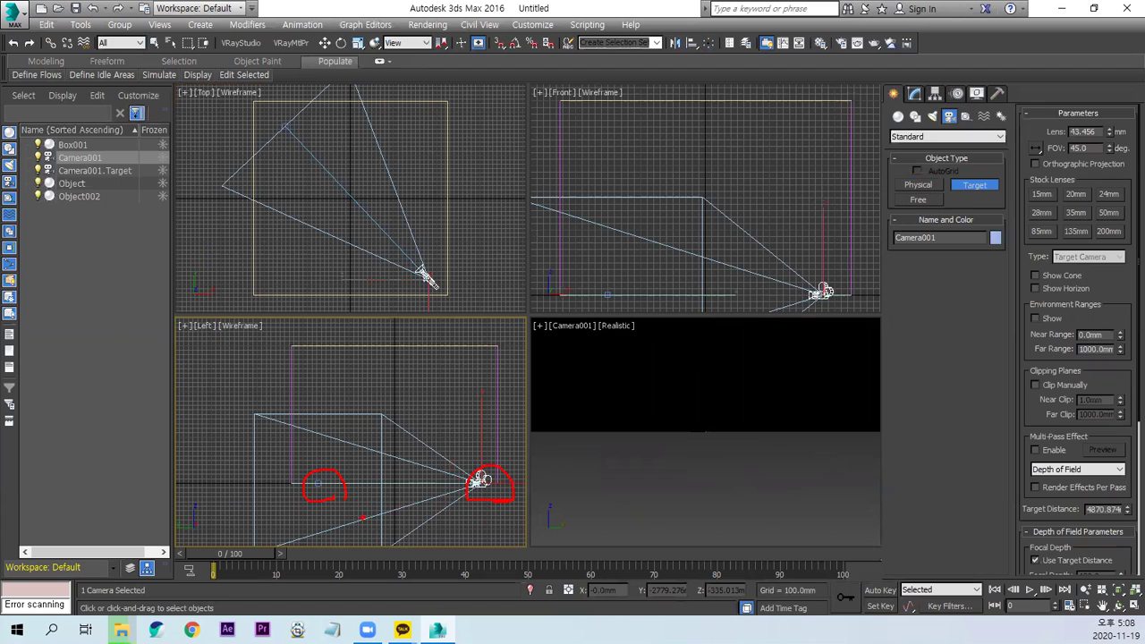
Raise Camera001 and its target to about 1220 mm in the Left view.
{"action": "left_click", "coordinate": [324, 43]}
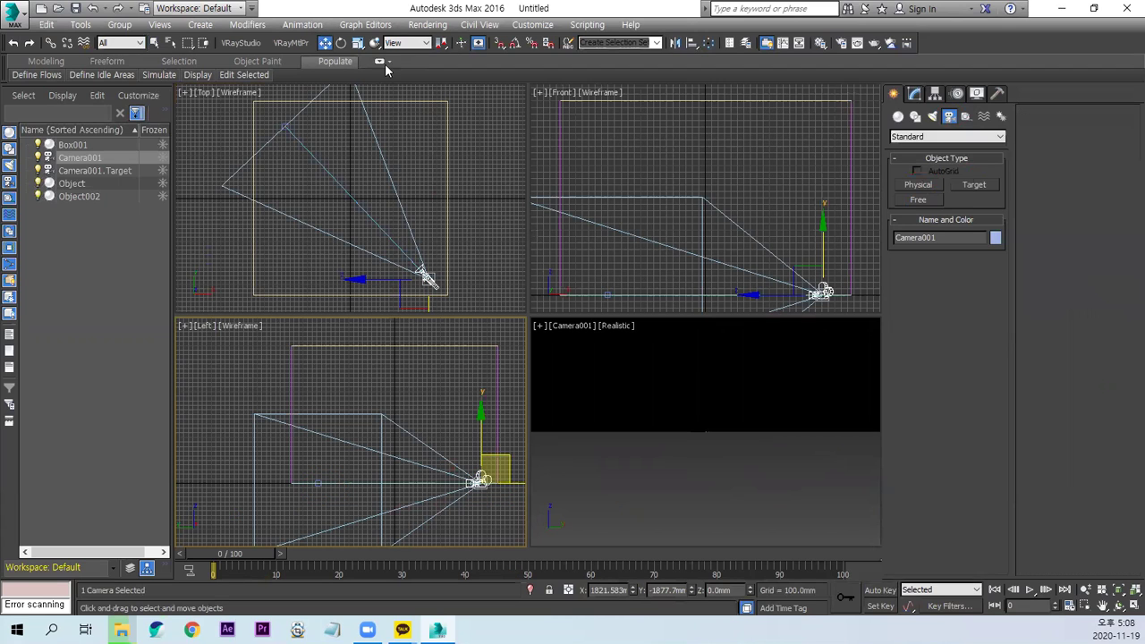
{"action": "left_click", "coordinate": [401, 480]}
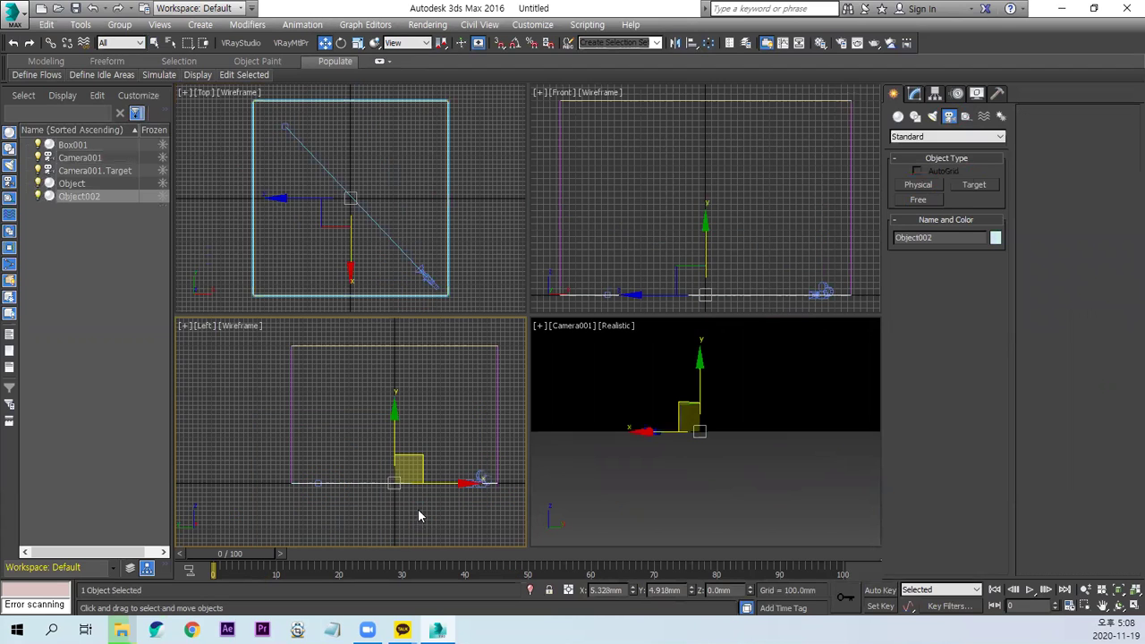
{"action": "left_click", "coordinate": [296, 330]}
{"action": "left_click", "coordinate": [89, 157]}
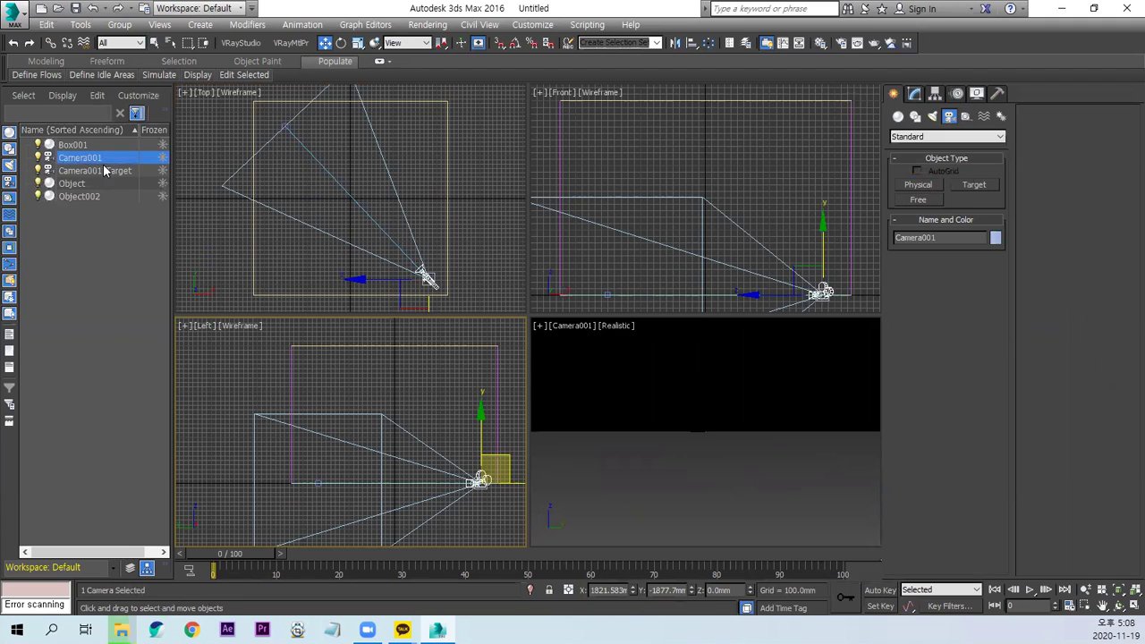
{"action": "left_click", "coordinate": [348, 194]}
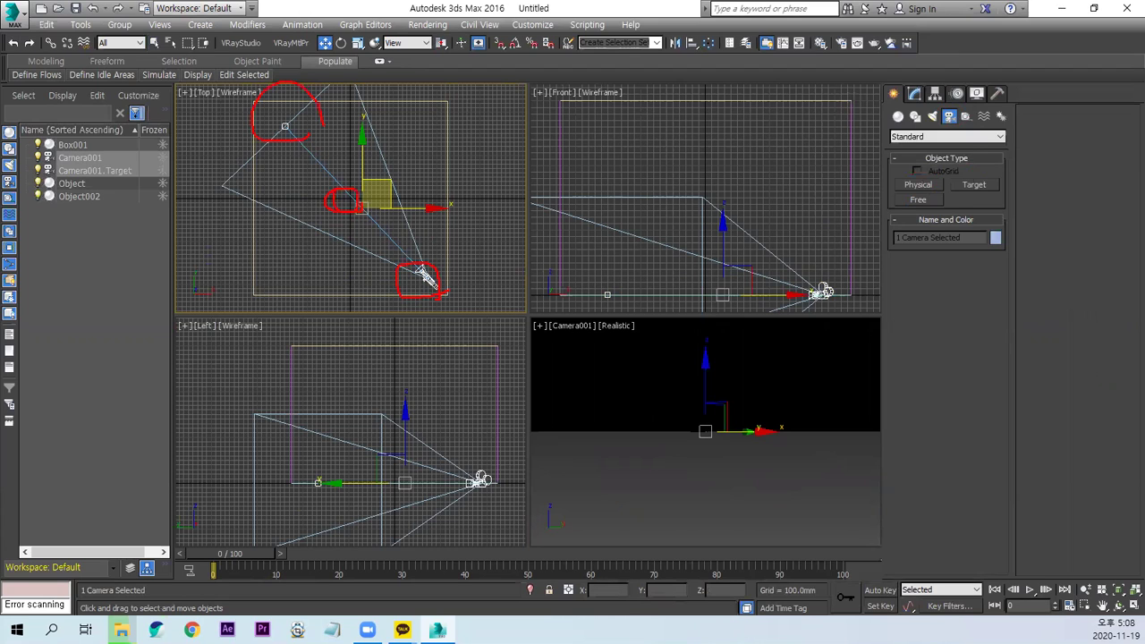
{"action": "mouse_move", "coordinate": [79, 167]}
{"action": "left_mouse_down"}
{"action": "mouse_move", "coordinate": [60, 149]}
{"action": "mouse_move", "coordinate": [136, 163]}
{"action": "left_mouse_up"}
{"action": "left_click", "coordinate": [448, 387]}
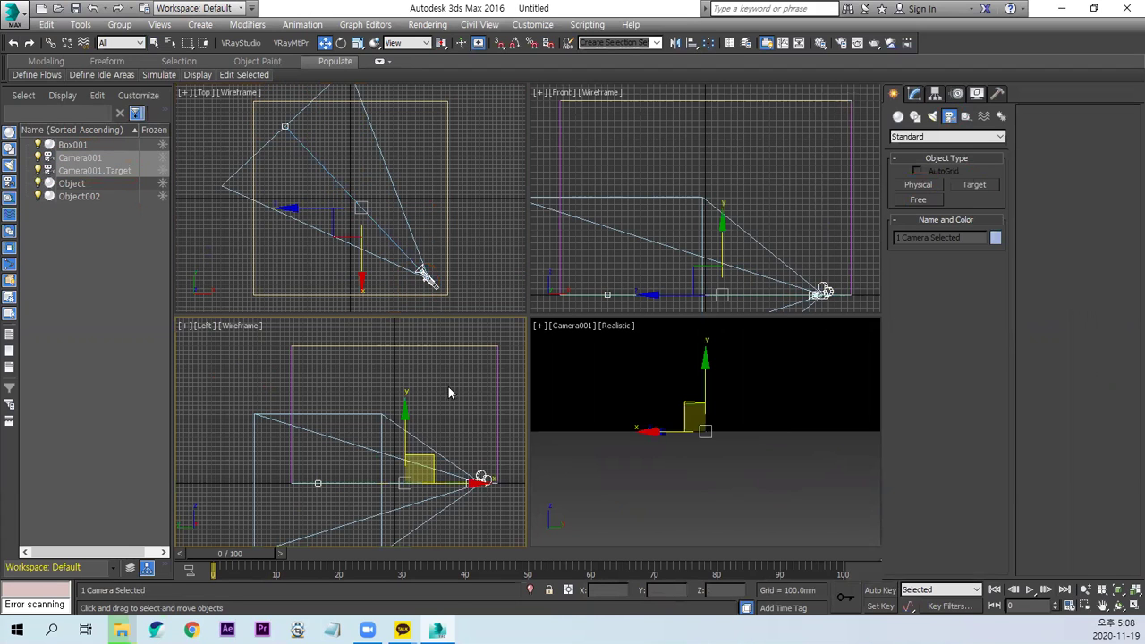
{"action": "left_click_drag", "start_coordinate": [405, 413], "coordinate": [405, 347]}
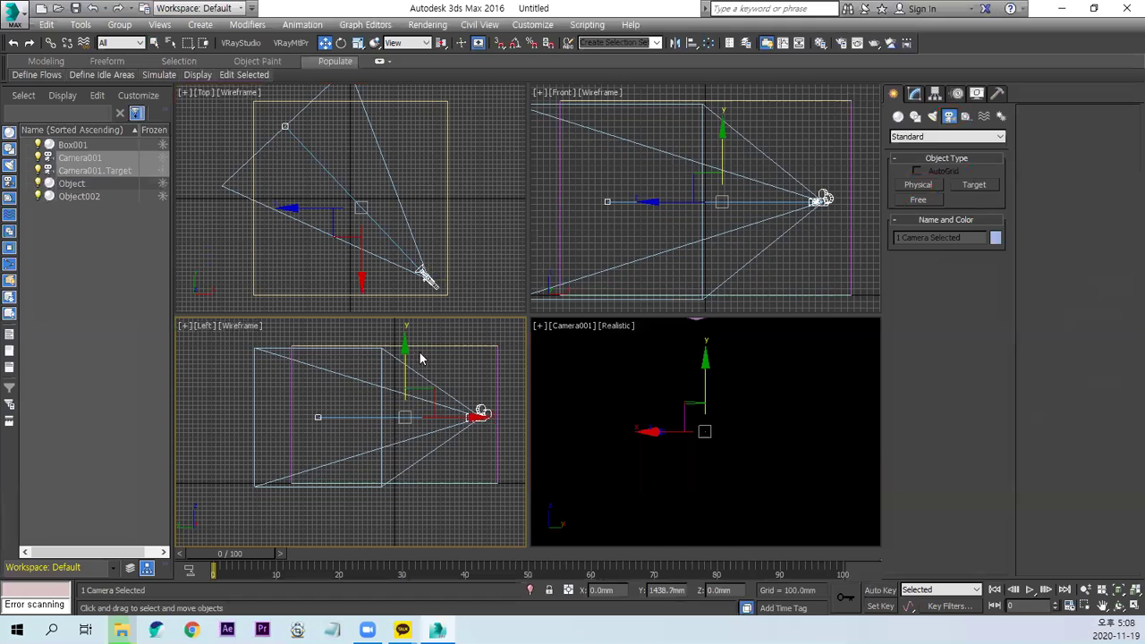
{"action": "right_click", "coordinate": [773, 416]}
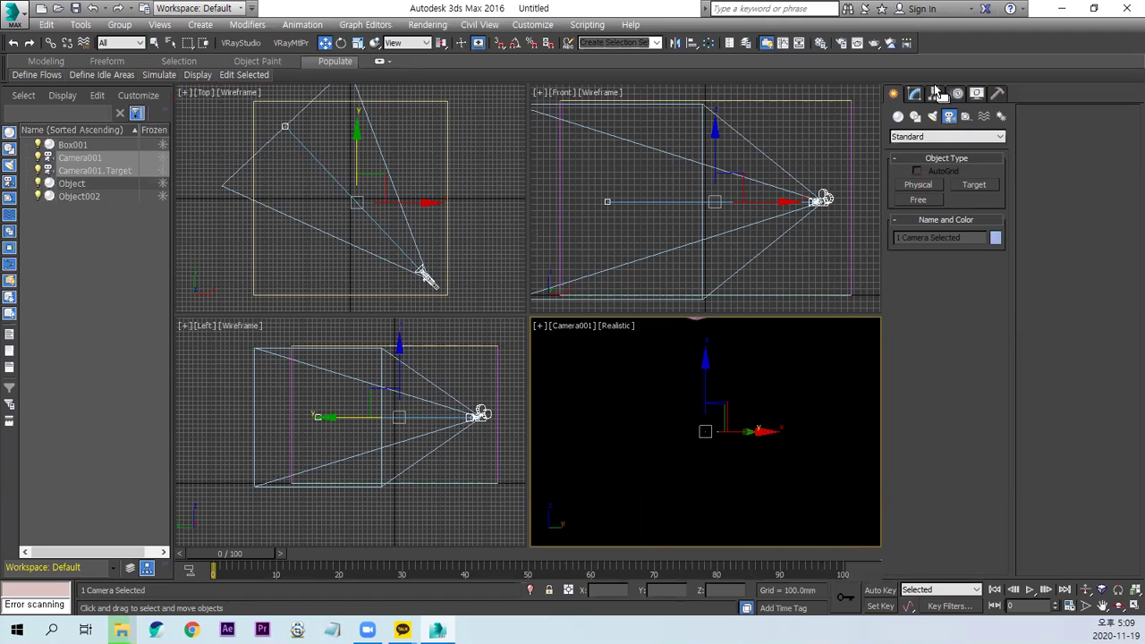
Add a Standard Omni light, Omni001, near the top of the room.
{"action": "left_click", "coordinate": [932, 116]}
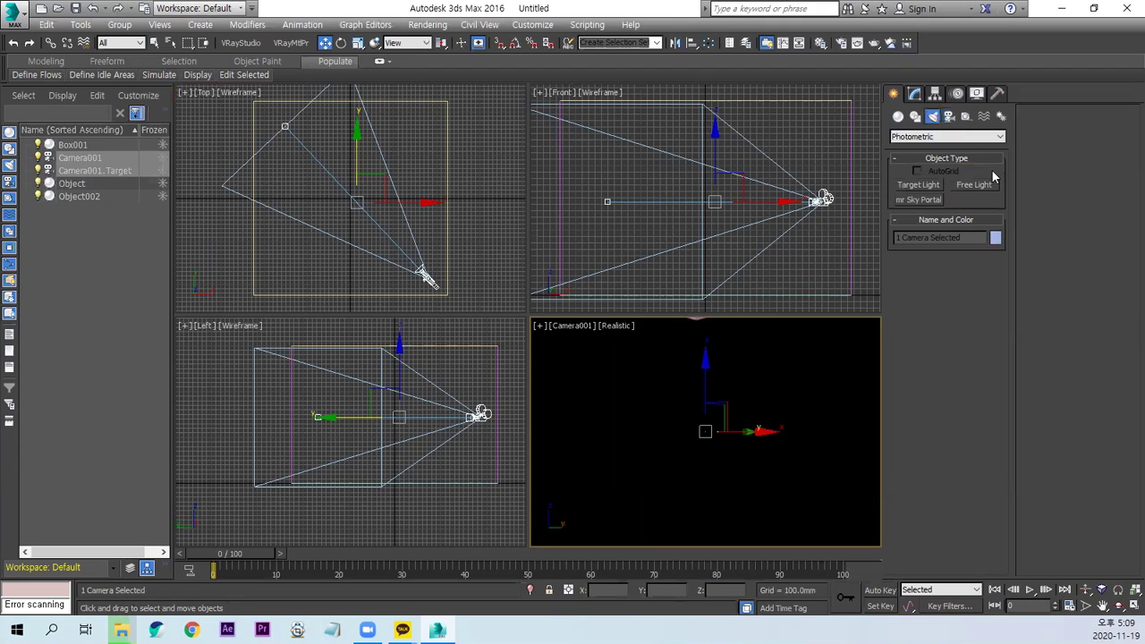
{"action": "left_click", "coordinate": [950, 136]}
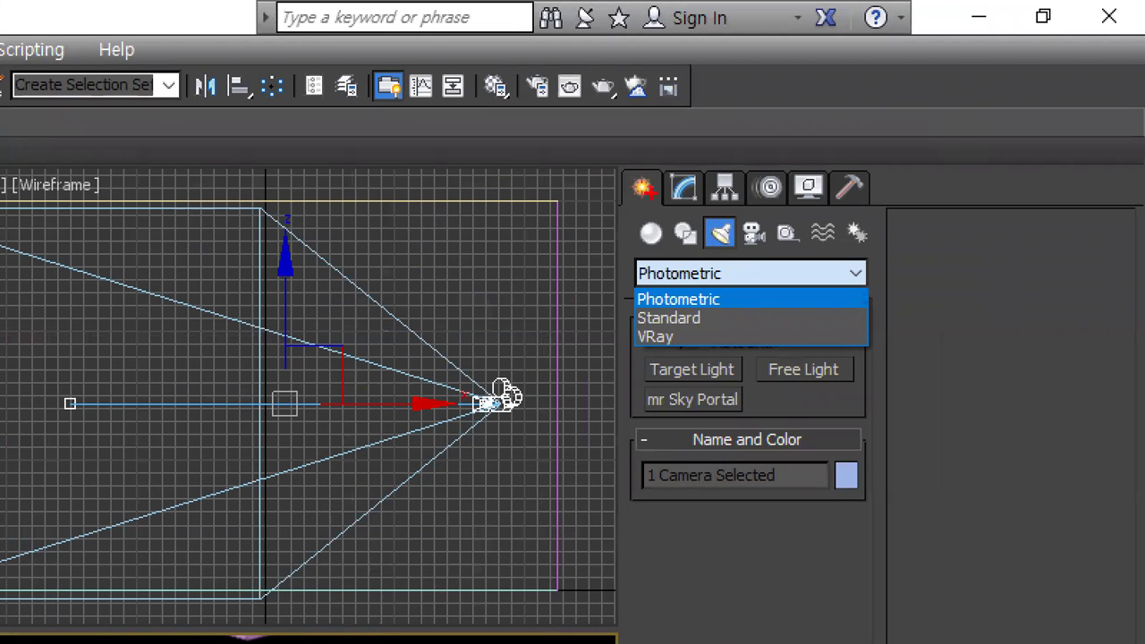
{"action": "left_click_drag", "start_coordinate": [716, 315], "coordinate": [617, 318]}
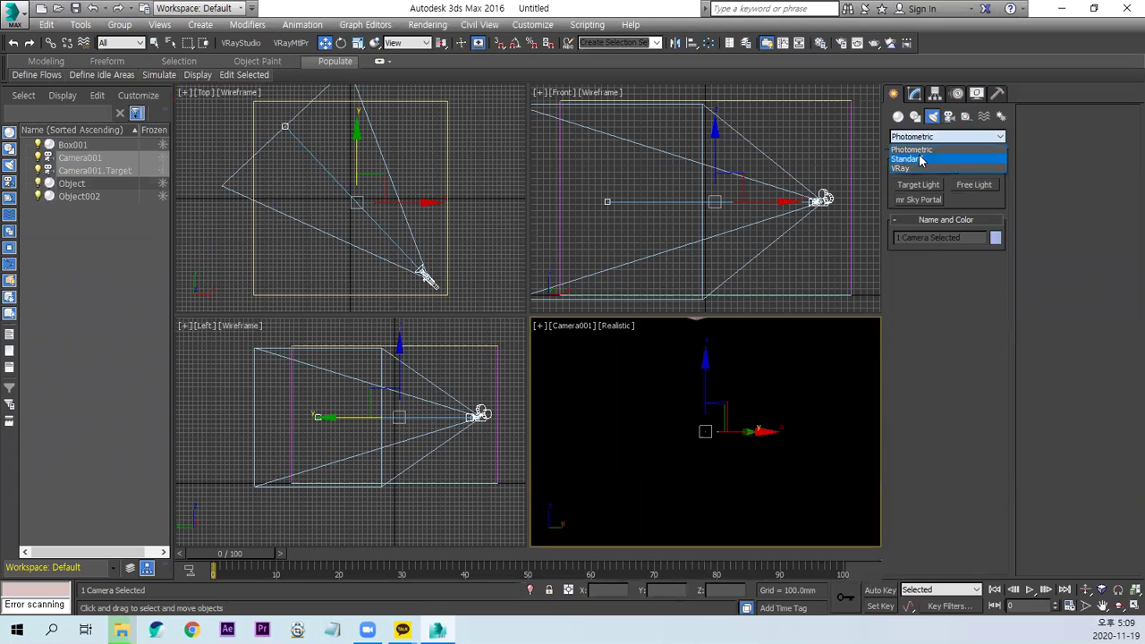
{"action": "left_click", "coordinate": [908, 158]}
{"action": "left_click", "coordinate": [919, 215]}
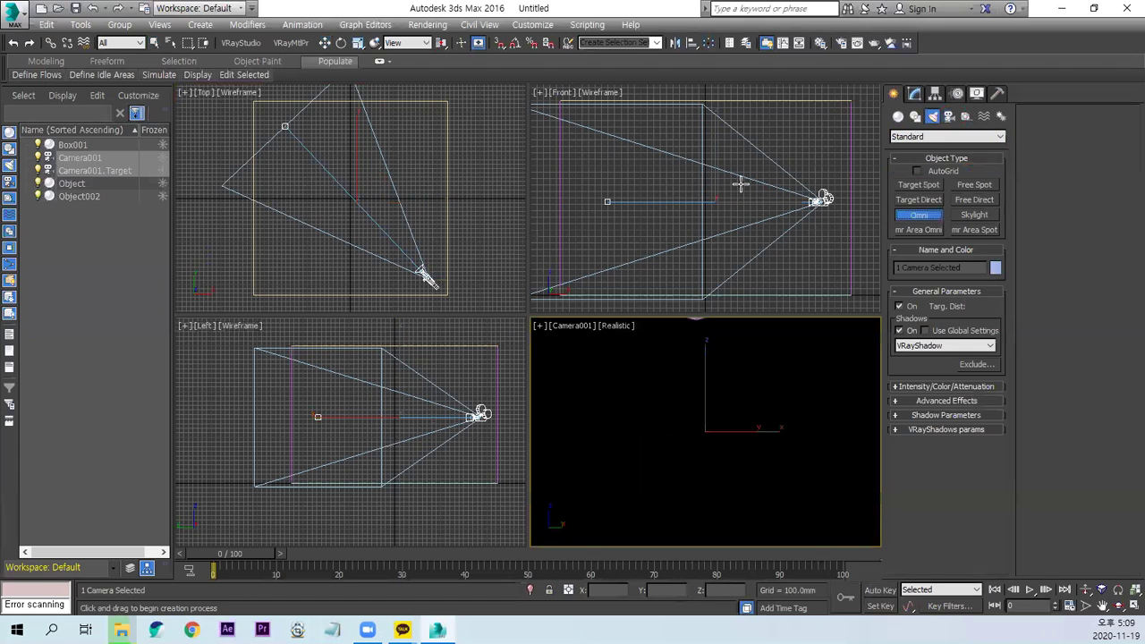
{"action": "left_click", "coordinate": [703, 114]}
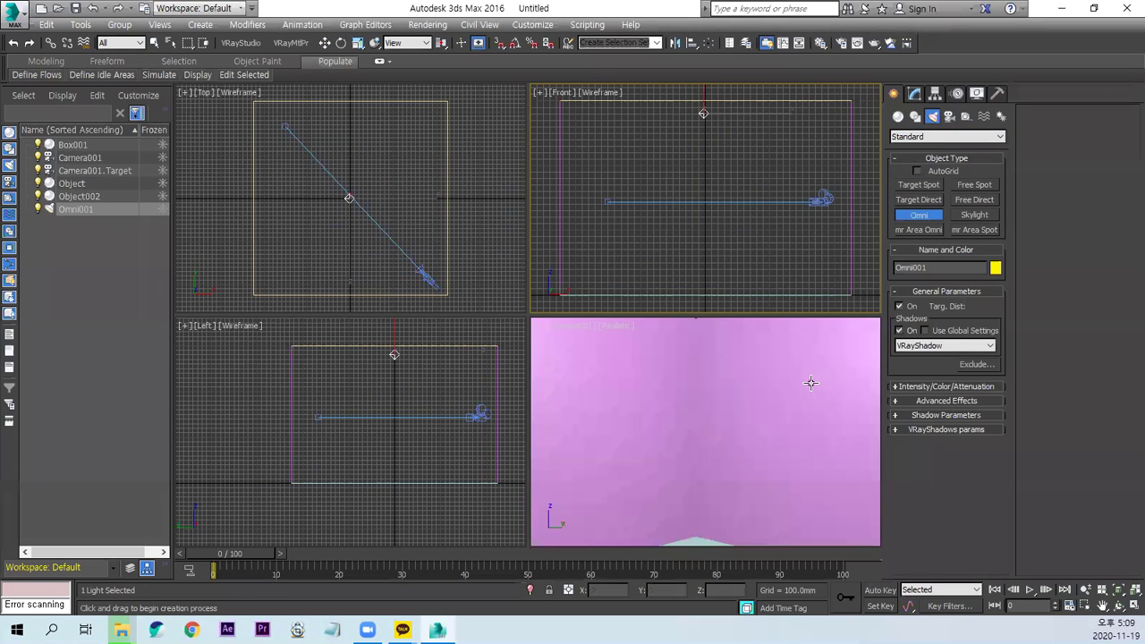
{"action": "right_click", "coordinate": [778, 462]}
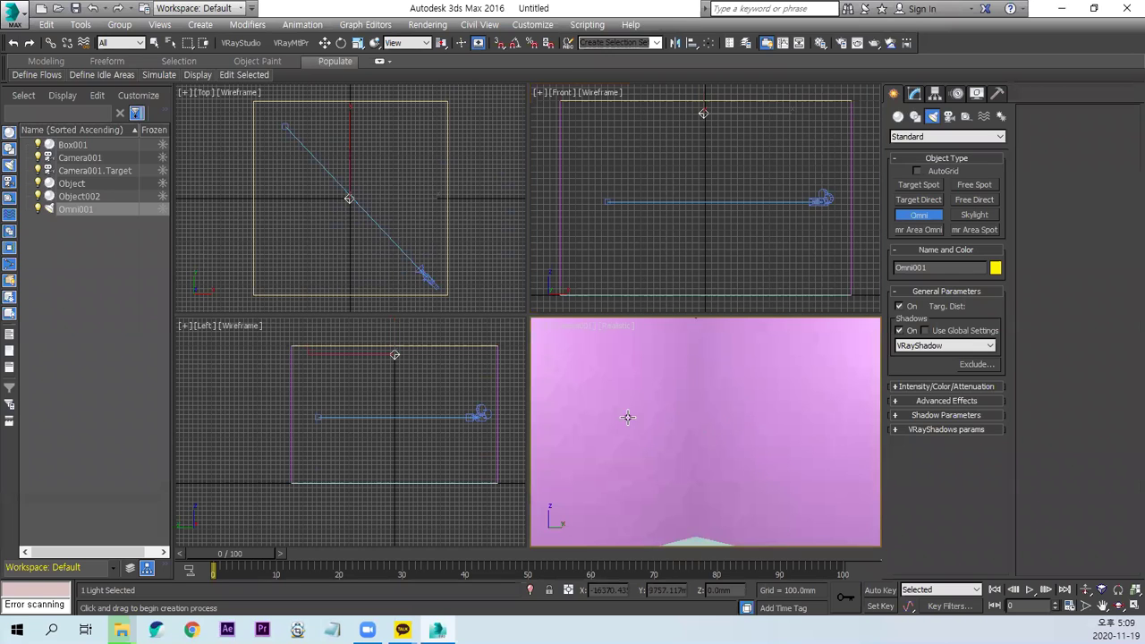
Give Camera001 the 20 mm stock lens for an 83.974° field of view.
{"action": "left_click", "coordinate": [324, 43]}
{"action": "left_click", "coordinate": [427, 277]}
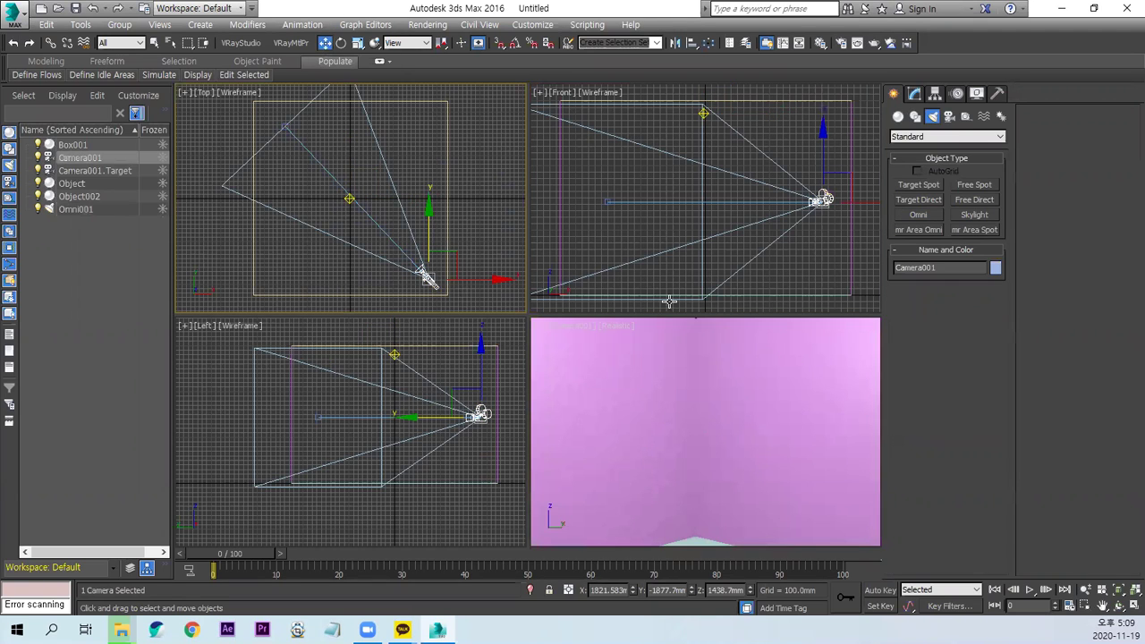
{"action": "left_click", "coordinate": [915, 93]}
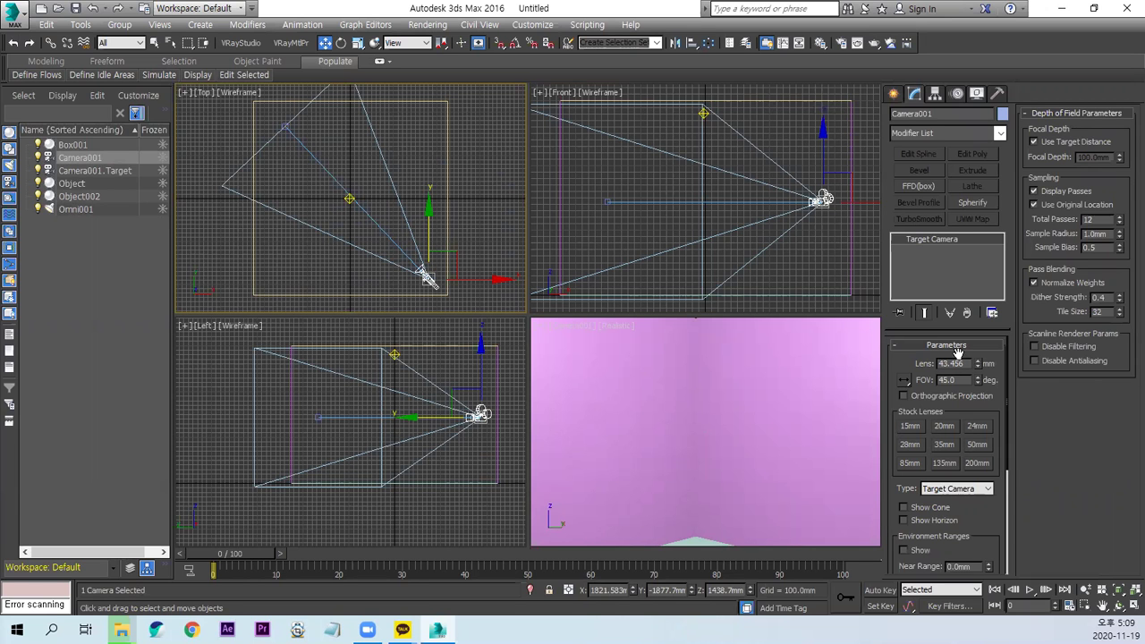
{"action": "left_click", "coordinate": [946, 427]}
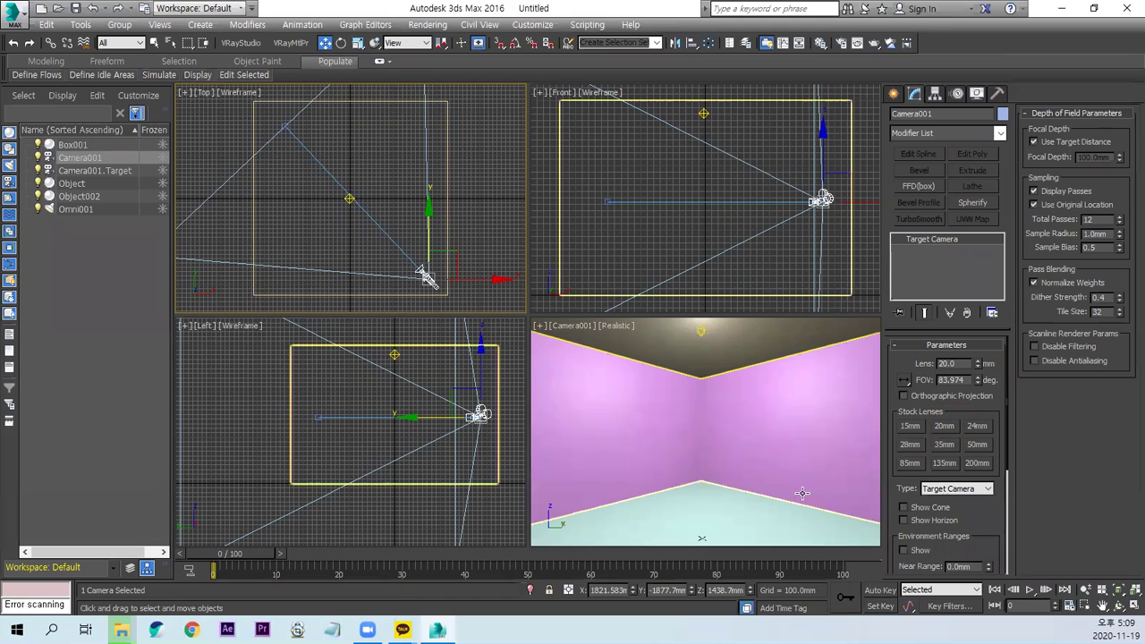
Create a teapot of about 619 mm radius and move it toward the room's back corner.
{"action": "left_click", "coordinate": [894, 95]}
{"action": "left_click", "coordinate": [898, 117]}
{"action": "left_click", "coordinate": [919, 245]}
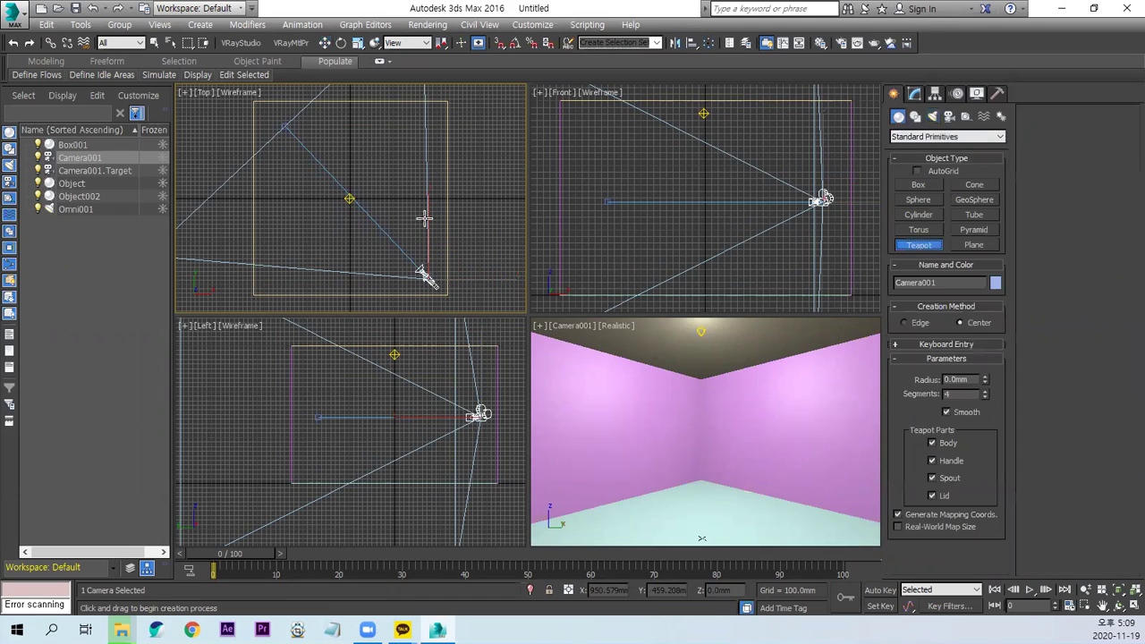
{"action": "left_click_drag", "start_coordinate": [347, 196], "coordinate": [381, 196]}
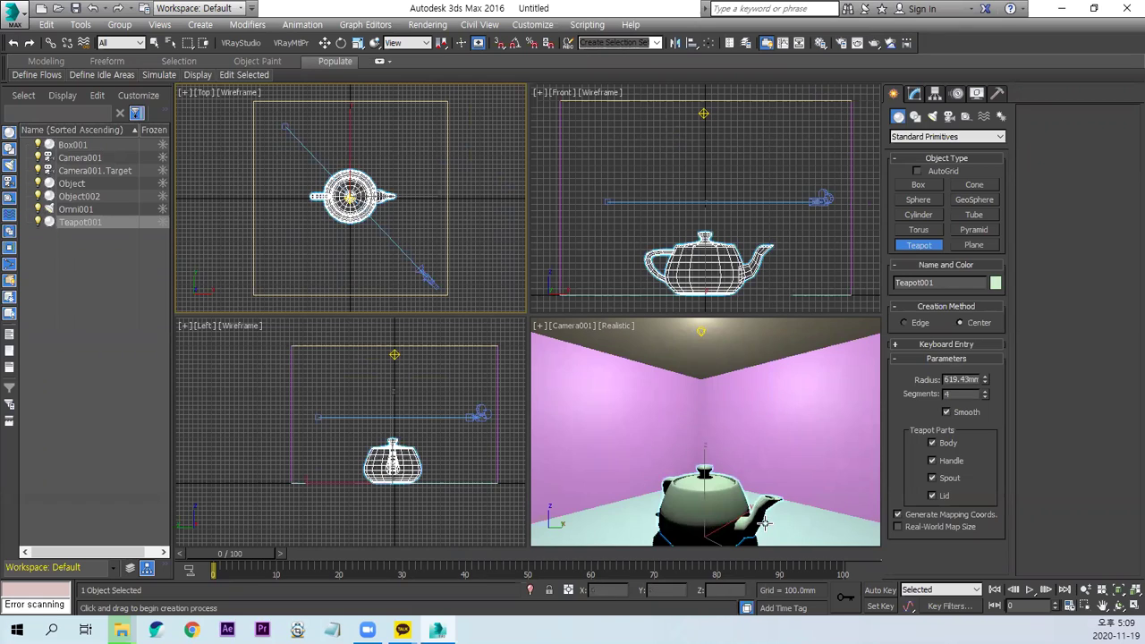
{"action": "left_click", "coordinate": [324, 43]}
{"action": "left_click_drag", "start_coordinate": [380, 167], "coordinate": [354, 143]}
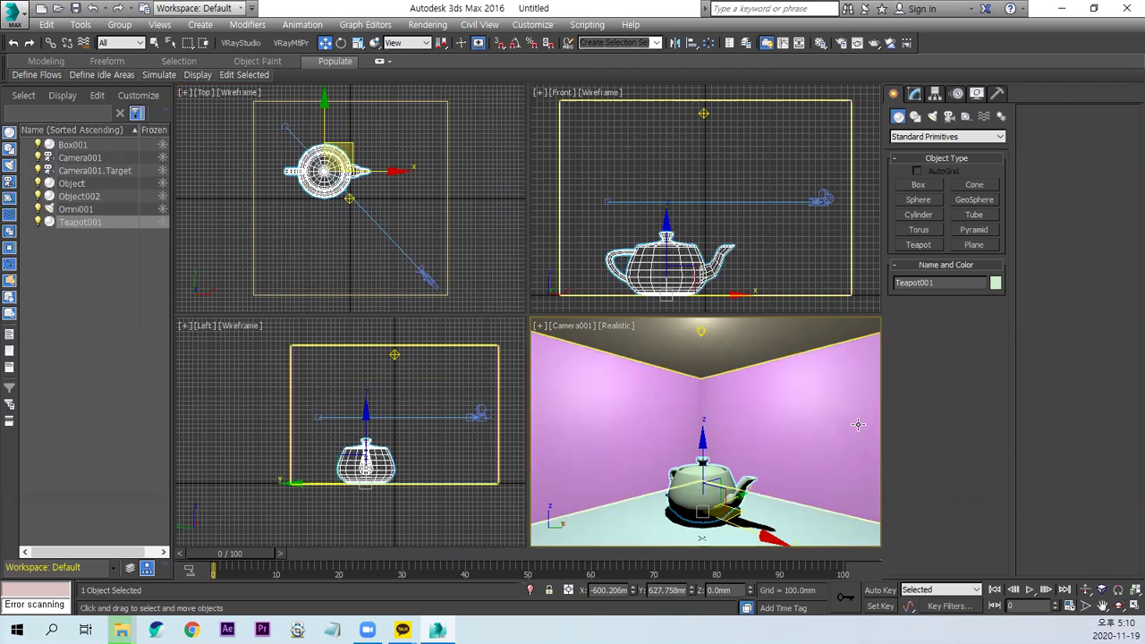
Make a test render of the camera view, then bring up Omni001's light parameters.
{"action": "key", "text": "shift+q"}
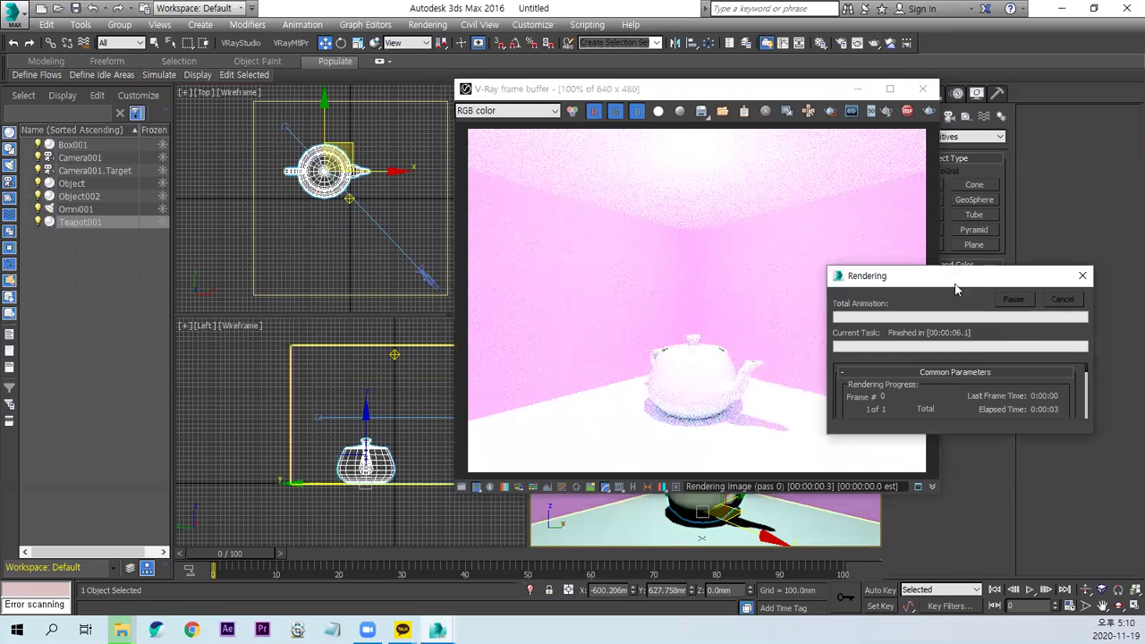
{"action": "left_click", "coordinate": [924, 90]}
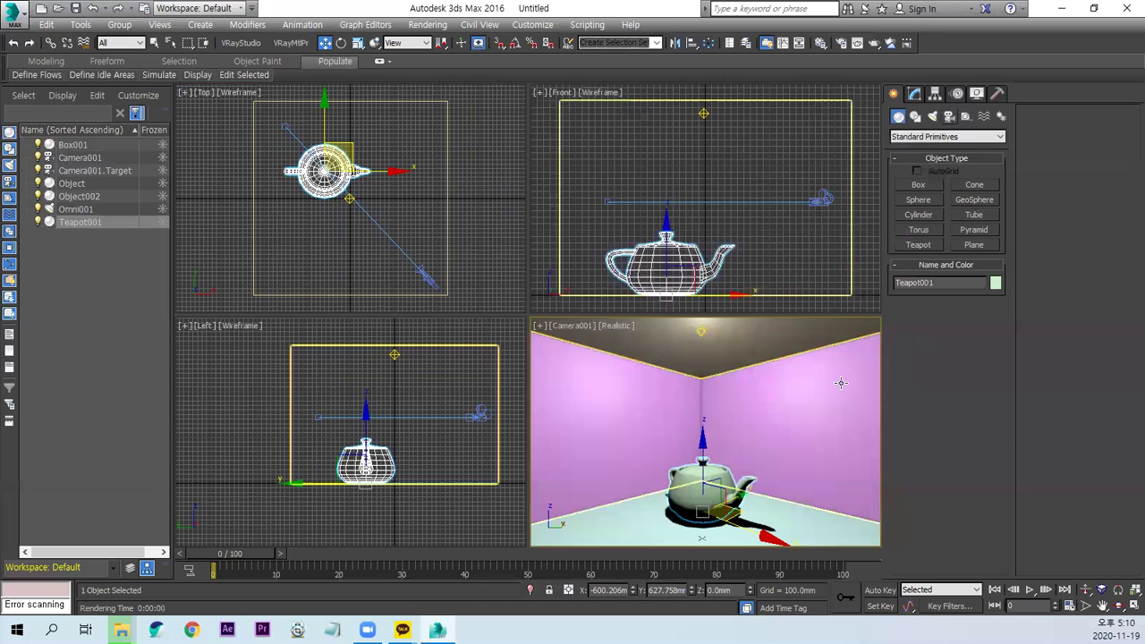
{"action": "left_click", "coordinate": [700, 331]}
{"action": "left_click", "coordinate": [913, 93]}
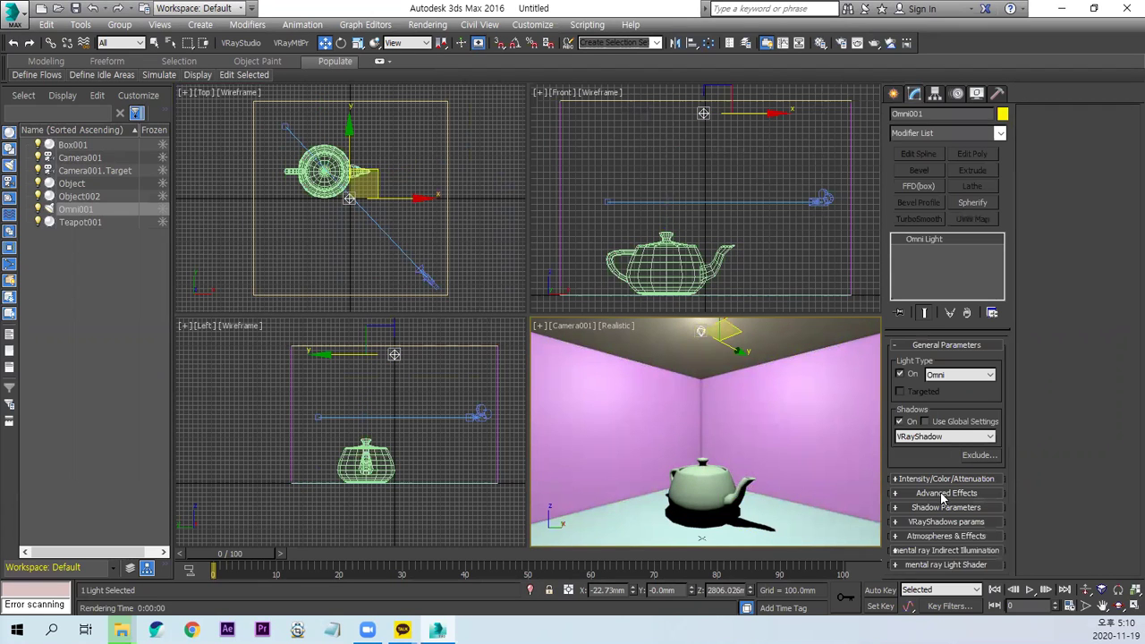
Set Omni001's intensity multiplier to 0.2.
{"action": "left_click", "coordinate": [943, 480]}
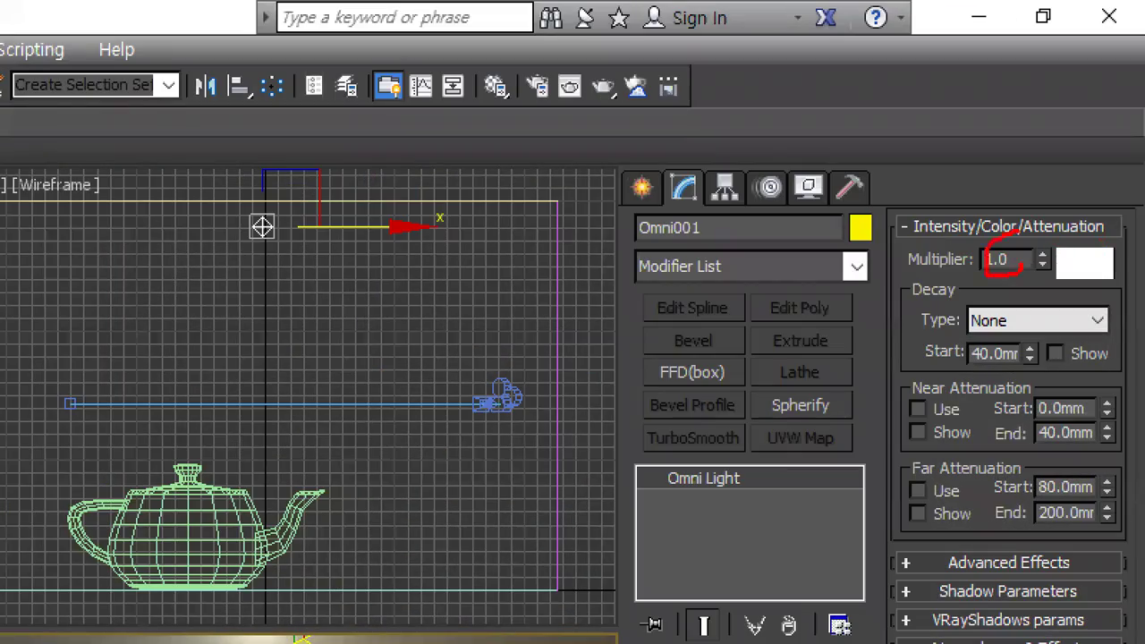
{"action": "mouse_move", "coordinate": [1085, 320]}
{"action": "left_mouse_down"}
{"action": "mouse_move", "coordinate": [1082, 260]}
{"action": "mouse_move", "coordinate": [1114, 287]}
{"action": "left_mouse_up"}
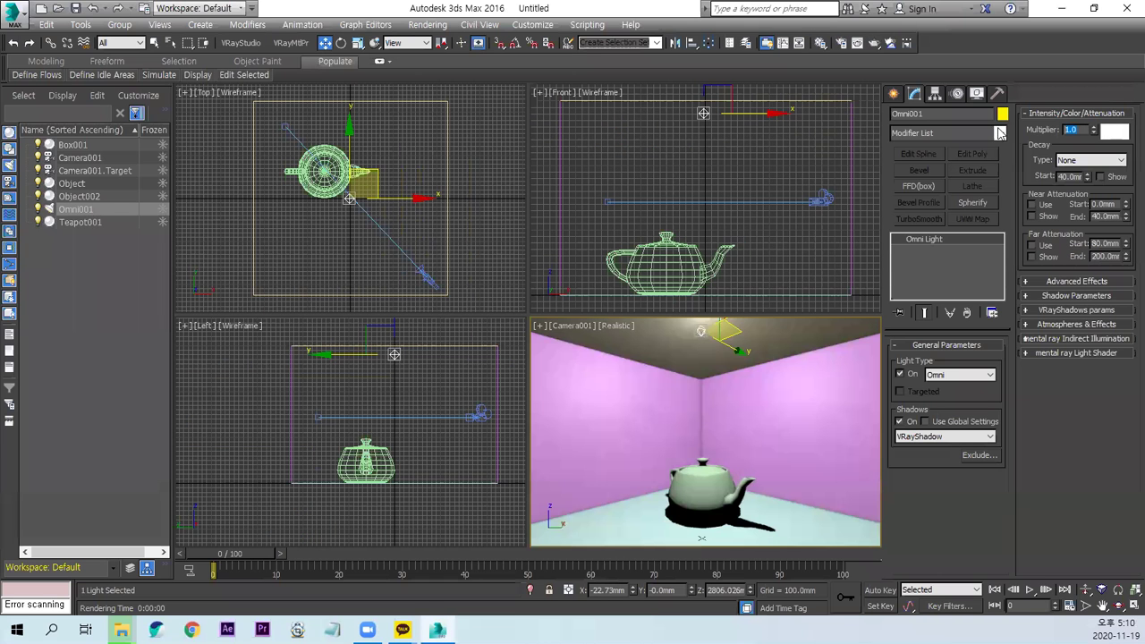
{"action": "type", "text": "0.2"}
{"action": "key", "text": "Return"}
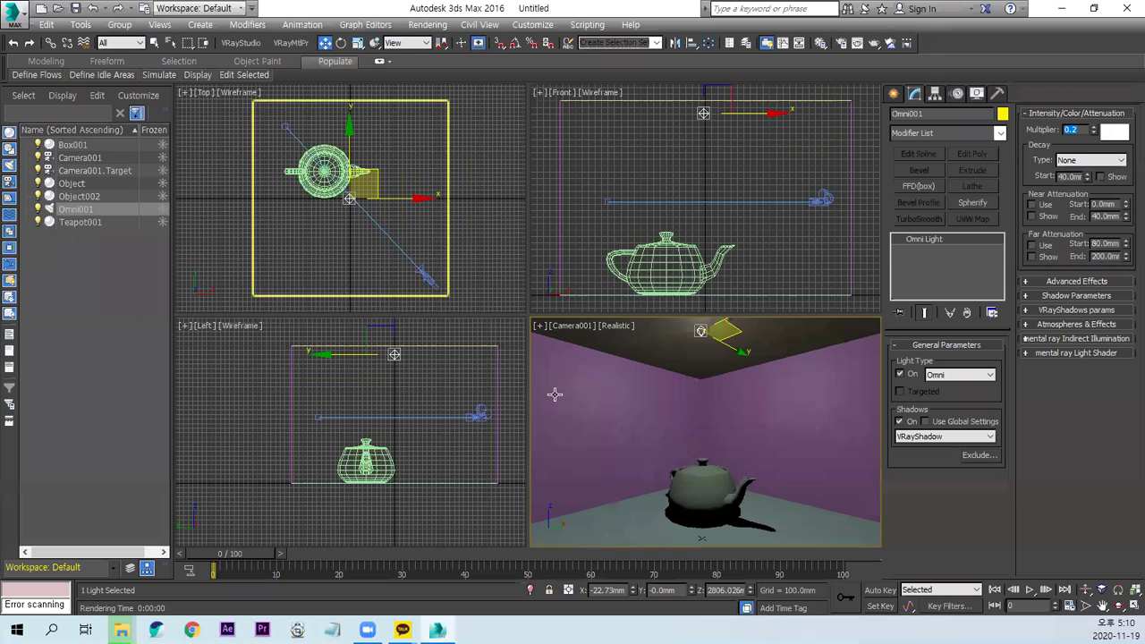
Test-render the camera view to check the darker scene, then close the frame buffer.
{"action": "right_click", "coordinate": [617, 382]}
{"action": "key", "text": "shift+q"}
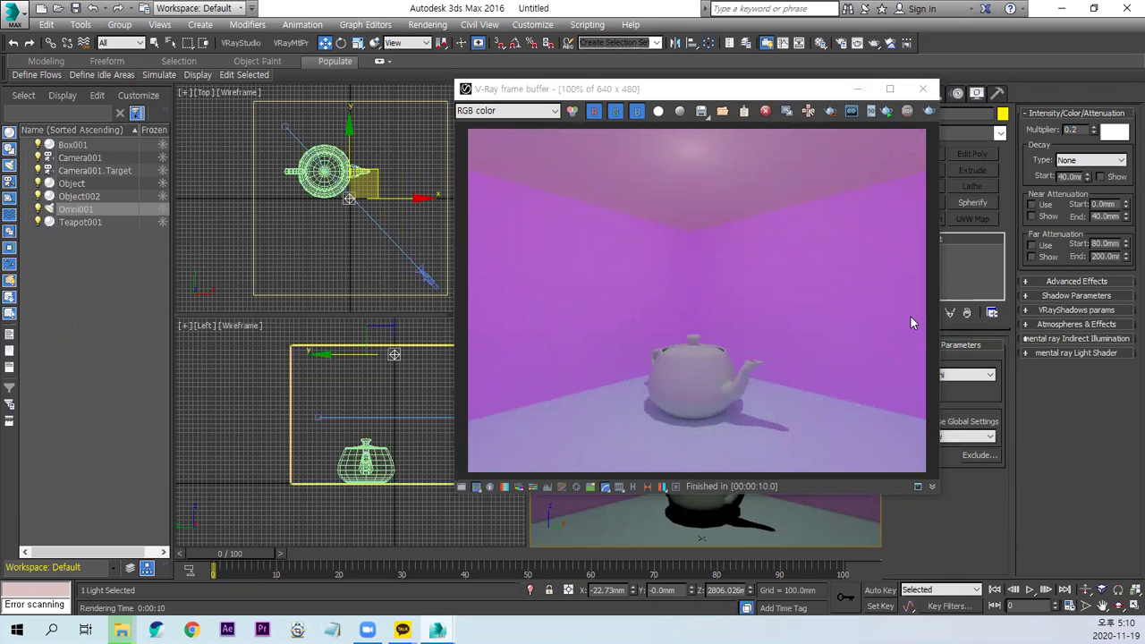
{"action": "left_click", "coordinate": [925, 90]}
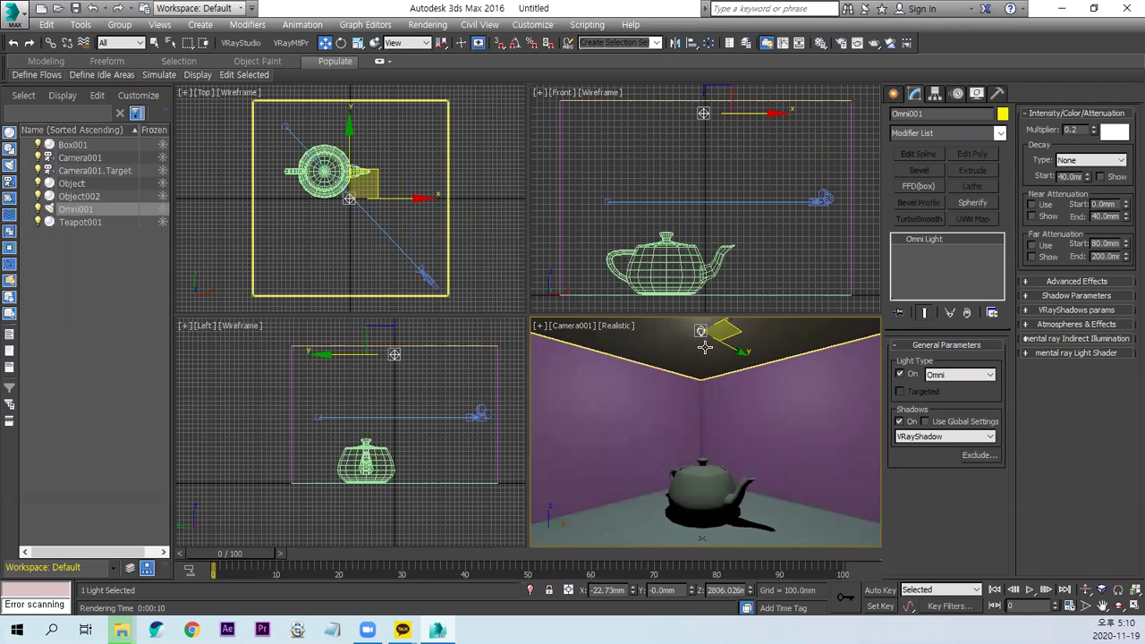
Delete Omni001 and draw a target spotlight from above down to the teapot.
{"action": "key", "text": "Delete"}
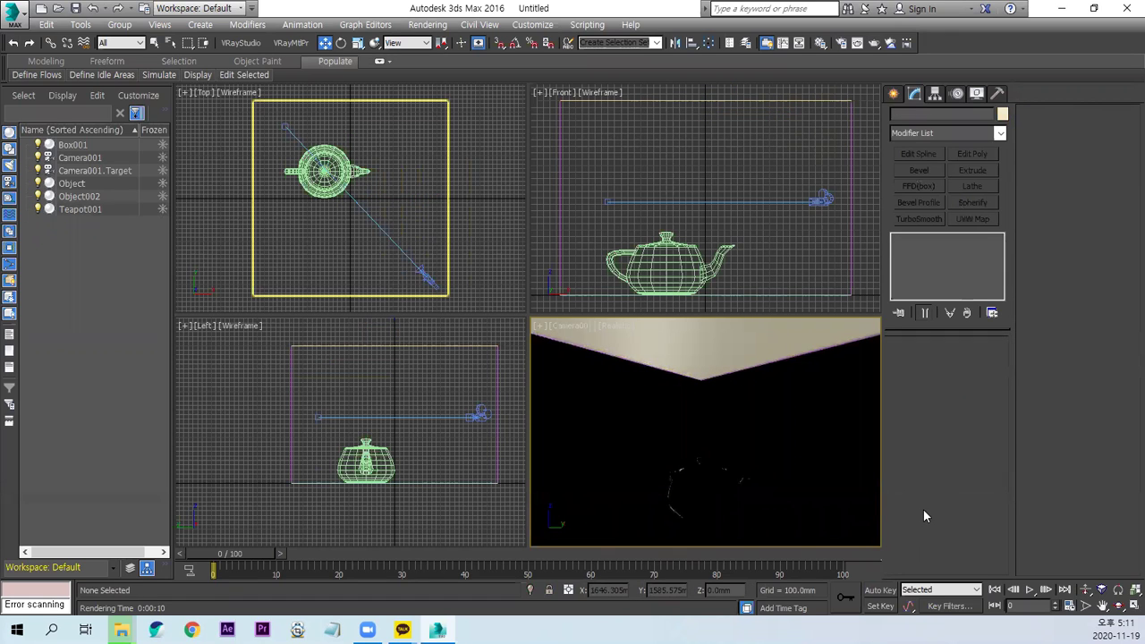
{"action": "left_click", "coordinate": [893, 93]}
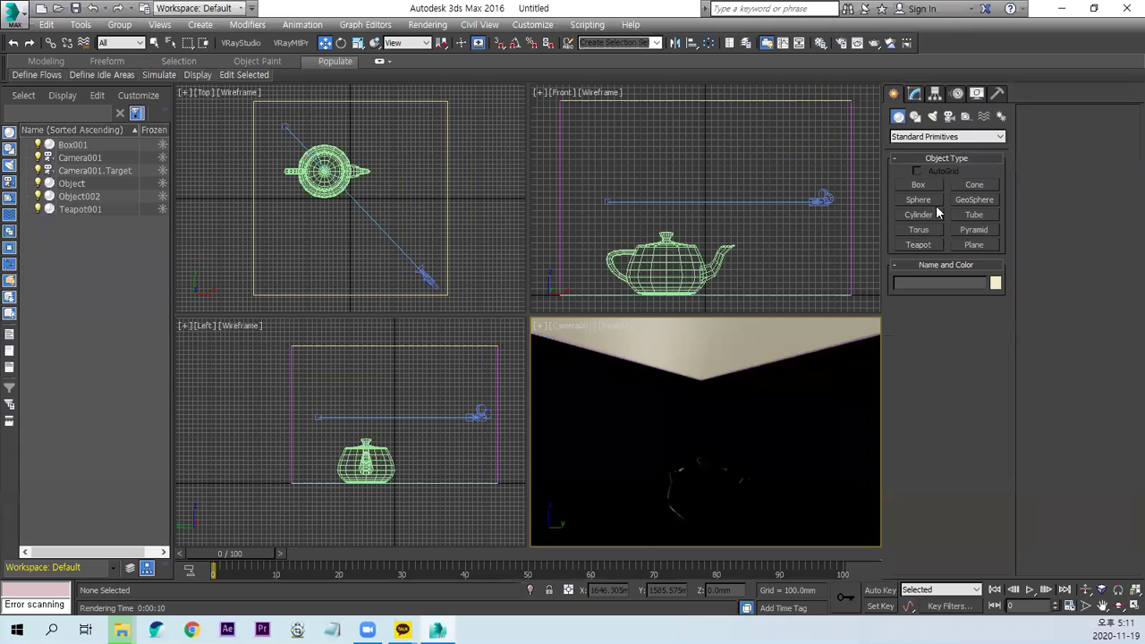
{"action": "left_click", "coordinate": [934, 116]}
{"action": "left_click", "coordinate": [921, 185]}
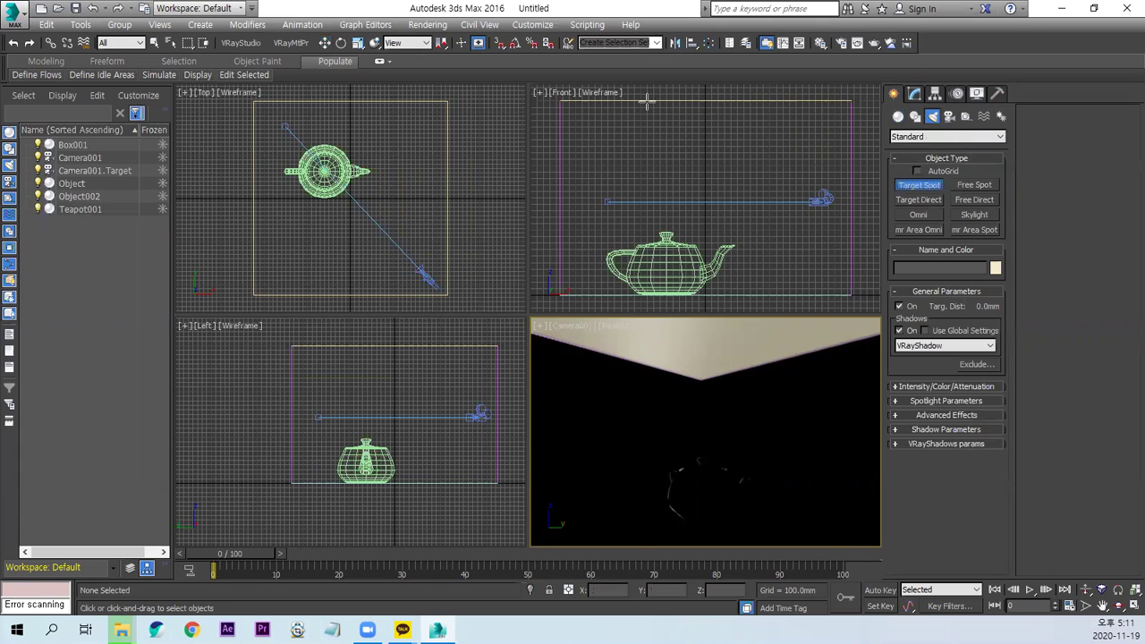
{"action": "left_click_drag", "start_coordinate": [650, 101], "coordinate": [648, 271]}
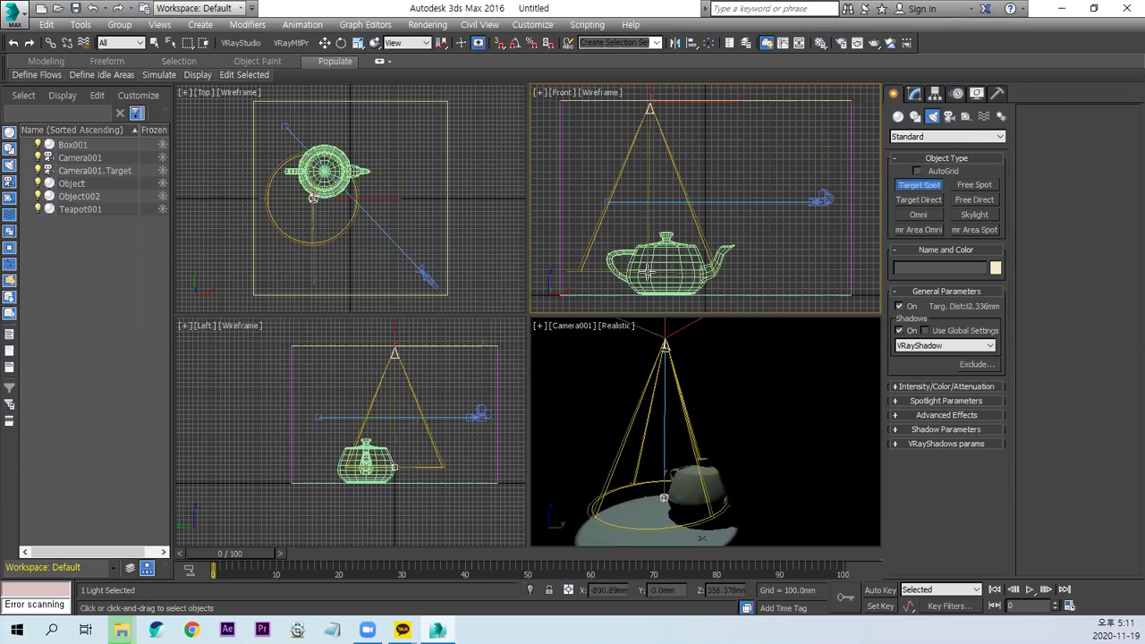
Centre the spotlight and its target over the teapot.
{"action": "left_click", "coordinate": [326, 43]}
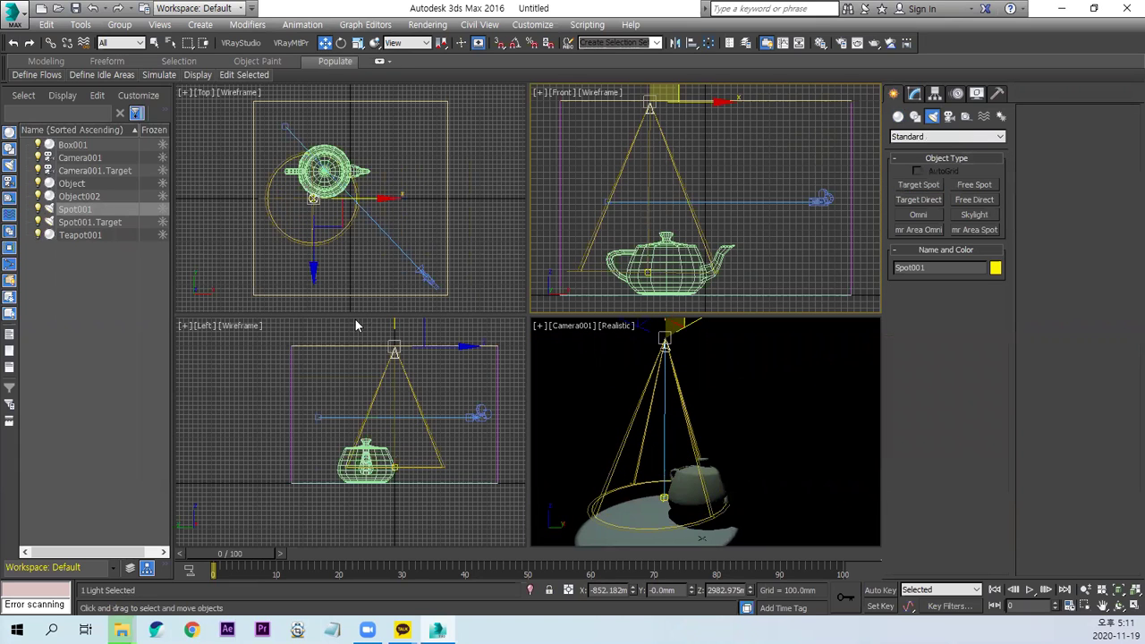
{"action": "left_click", "coordinate": [394, 394]}
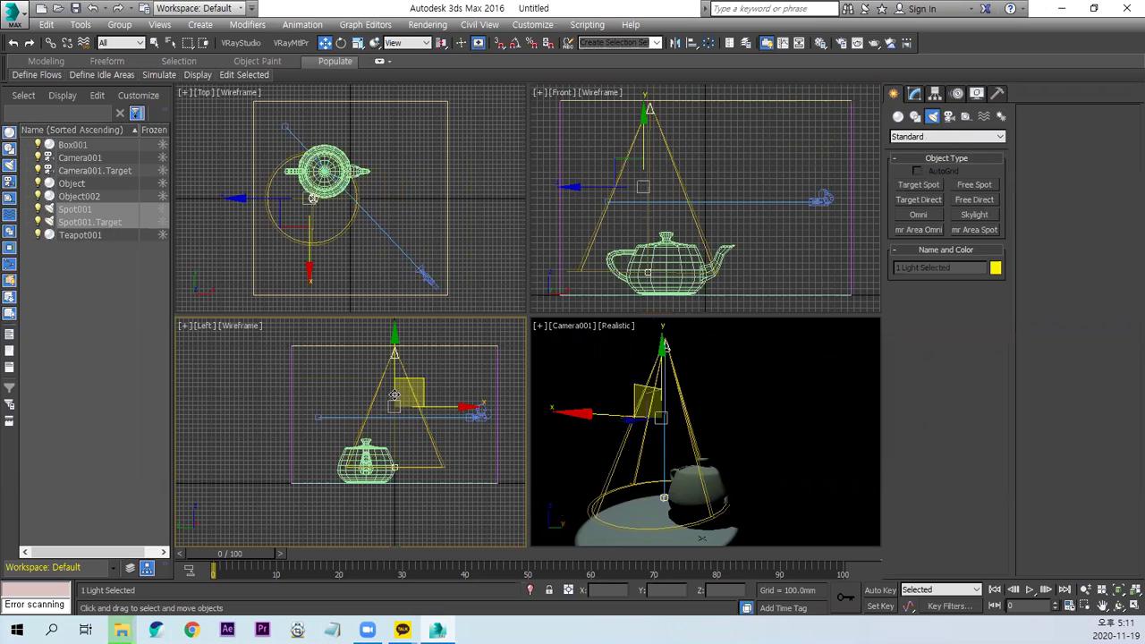
{"action": "right_click", "coordinate": [390, 195]}
{"action": "left_click_drag", "start_coordinate": [352, 158], "coordinate": [340, 176]}
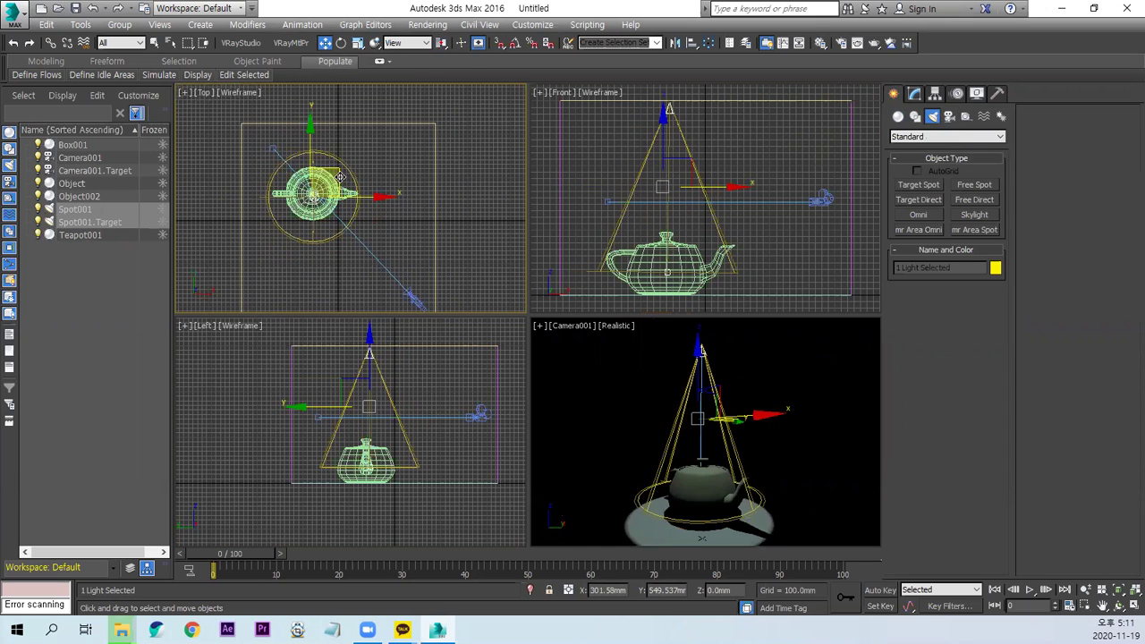
Start a test render of the camera view, stop it, close the window and deselect.
{"action": "right_click", "coordinate": [592, 394]}
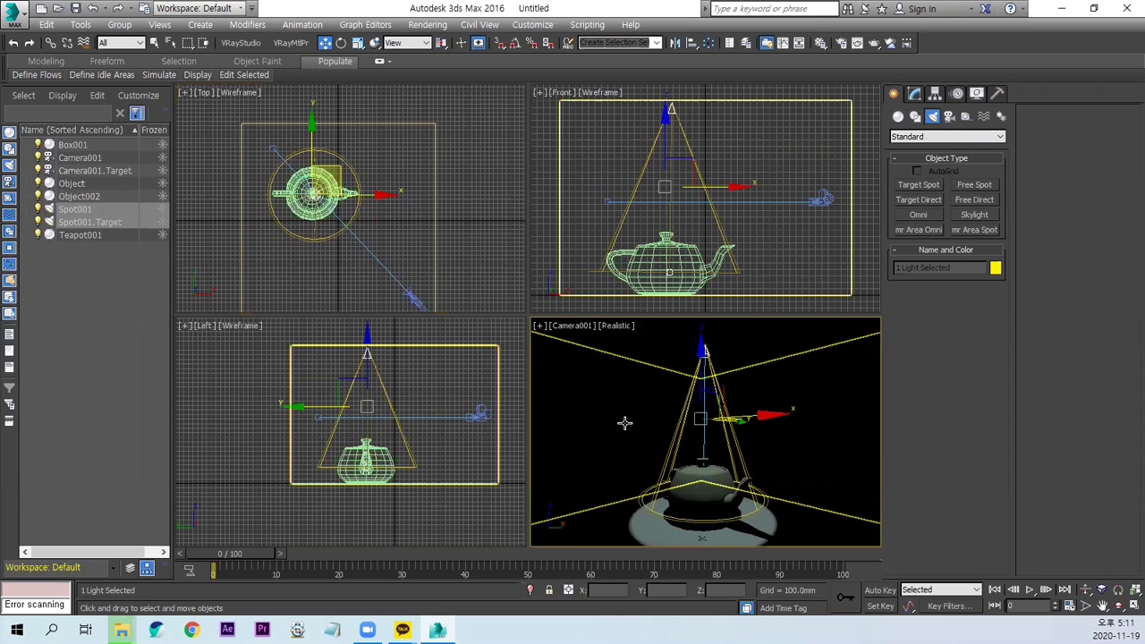
{"action": "key", "text": "shift+q"}
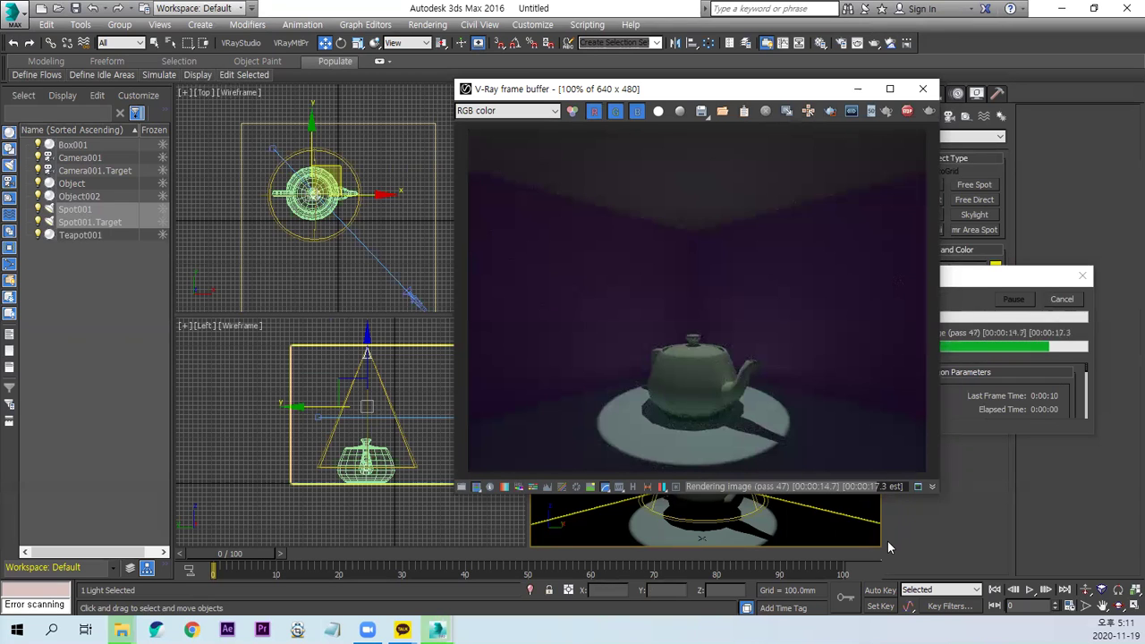
{"action": "left_click", "coordinate": [1062, 301]}
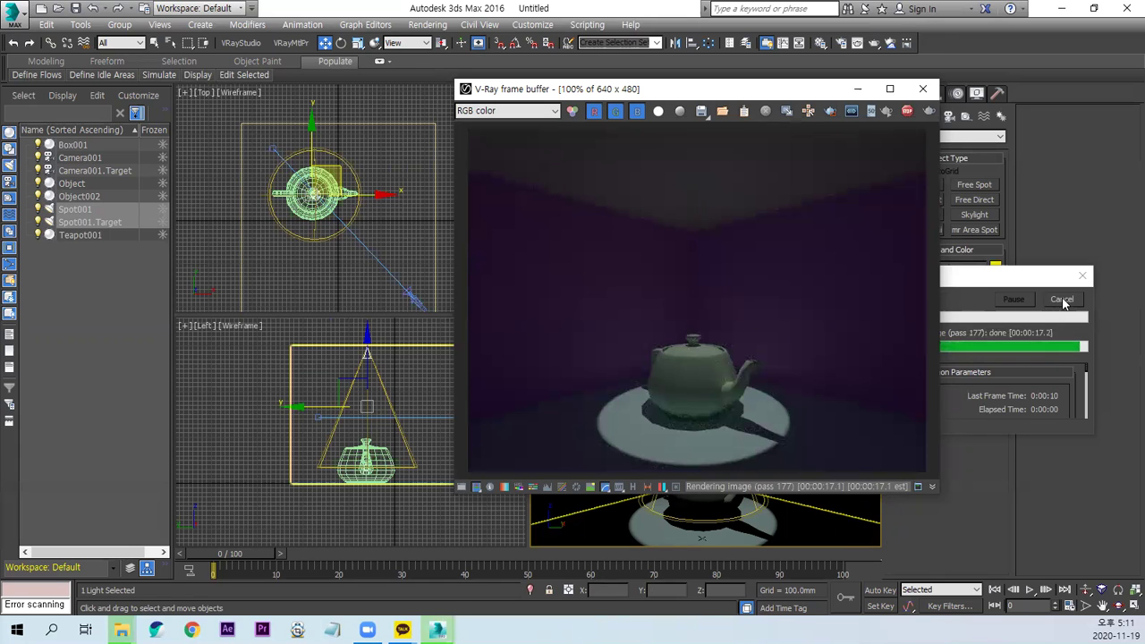
{"action": "left_click", "coordinate": [922, 89]}
{"action": "left_click", "coordinate": [685, 136]}
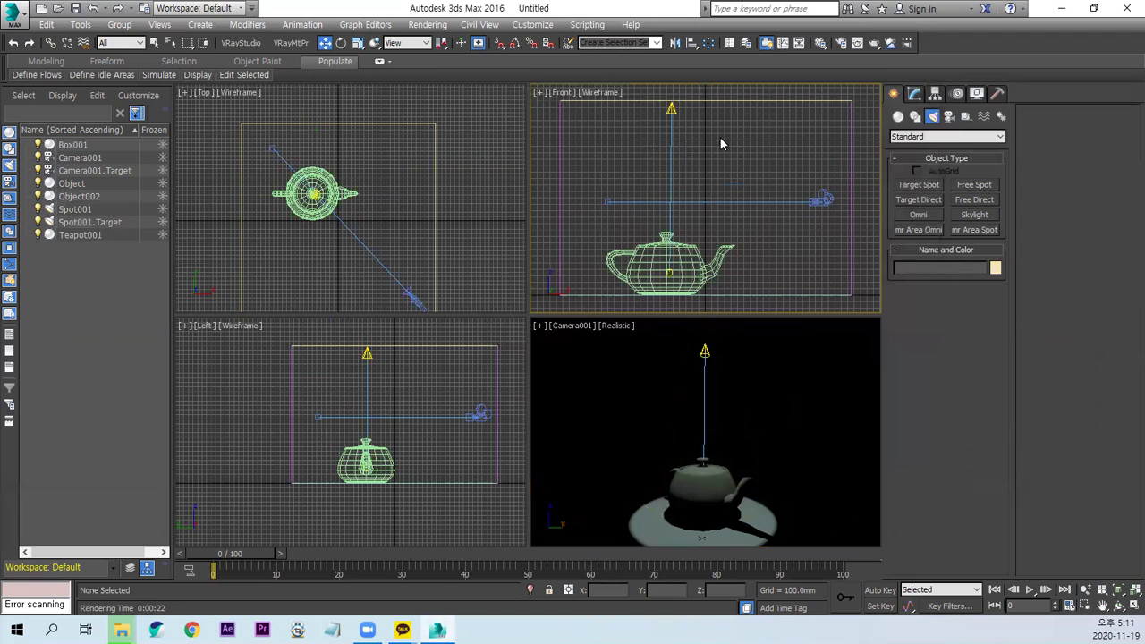
Delete the spotlight and draw a VRayLight plane covering the teapot in the Top view.
{"action": "left_click", "coordinate": [671, 146]}
{"action": "key", "text": "Delete"}
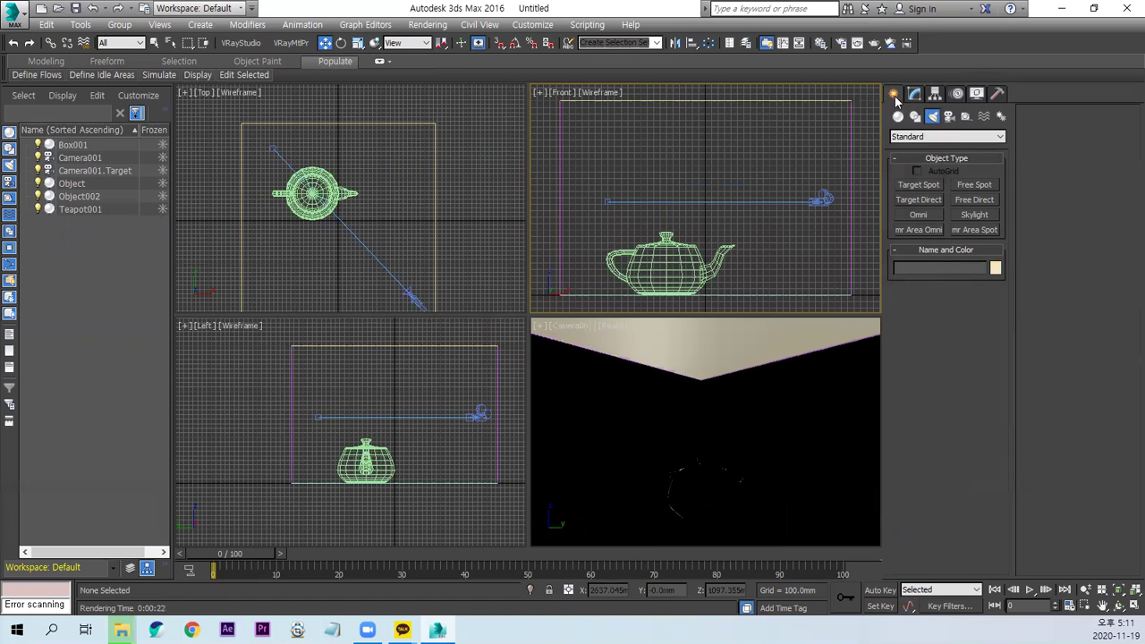
{"action": "left_click", "coordinate": [948, 136]}
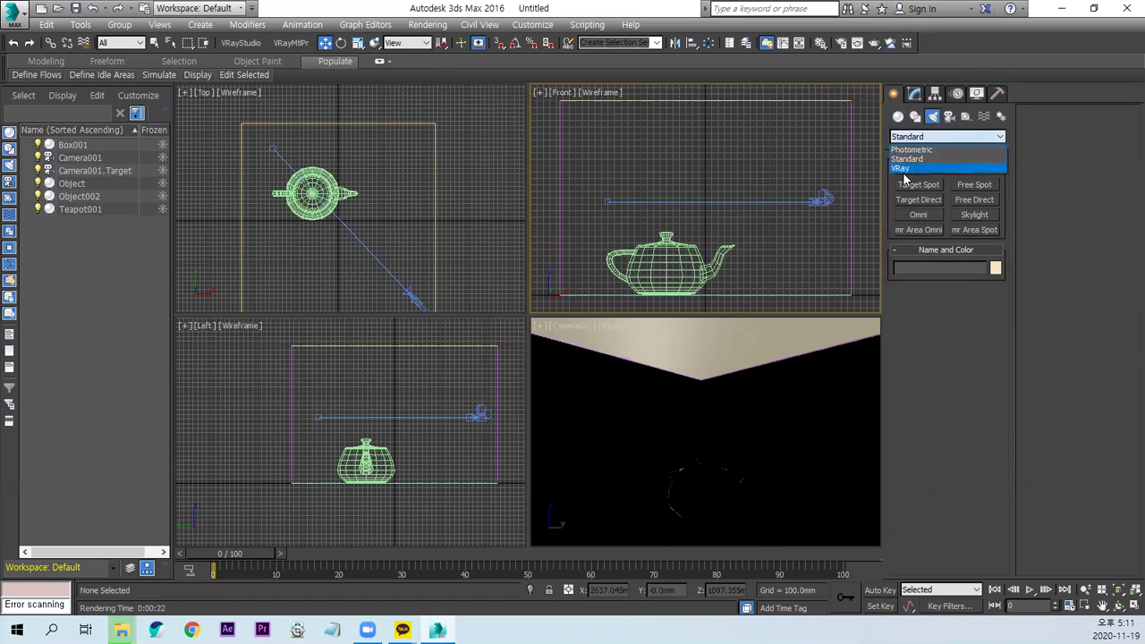
{"action": "left_click", "coordinate": [905, 168]}
{"action": "left_click", "coordinate": [924, 185]}
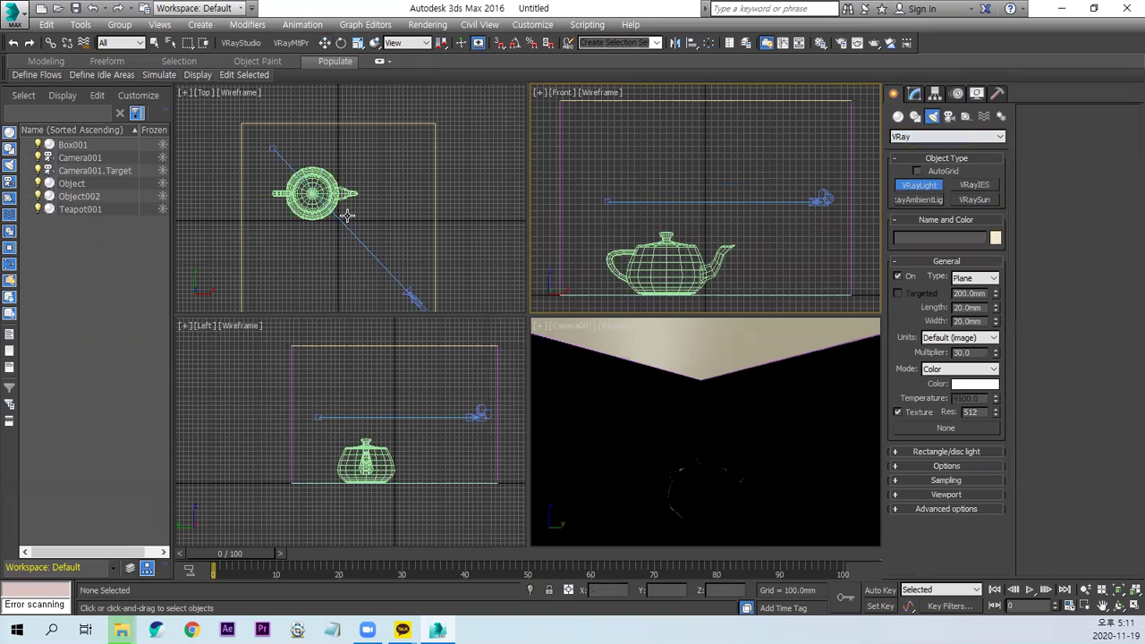
{"action": "left_click_drag", "start_coordinate": [275, 218], "coordinate": [351, 164]}
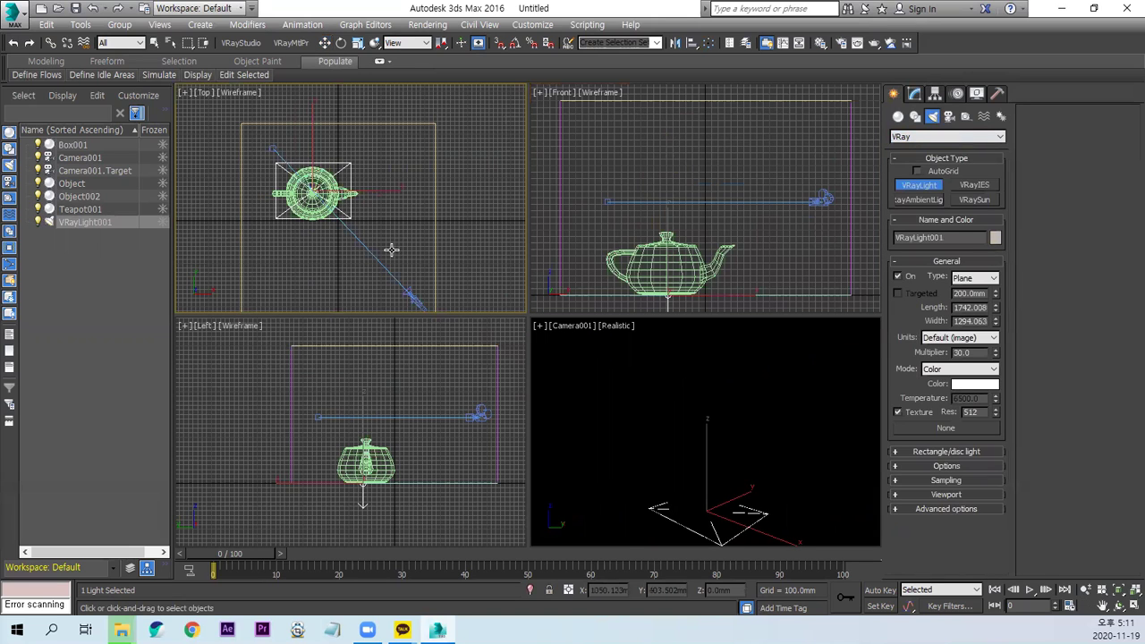
Raise the VRayLight plane high above the teapot and render the camera view.
{"action": "left_click", "coordinate": [421, 470]}
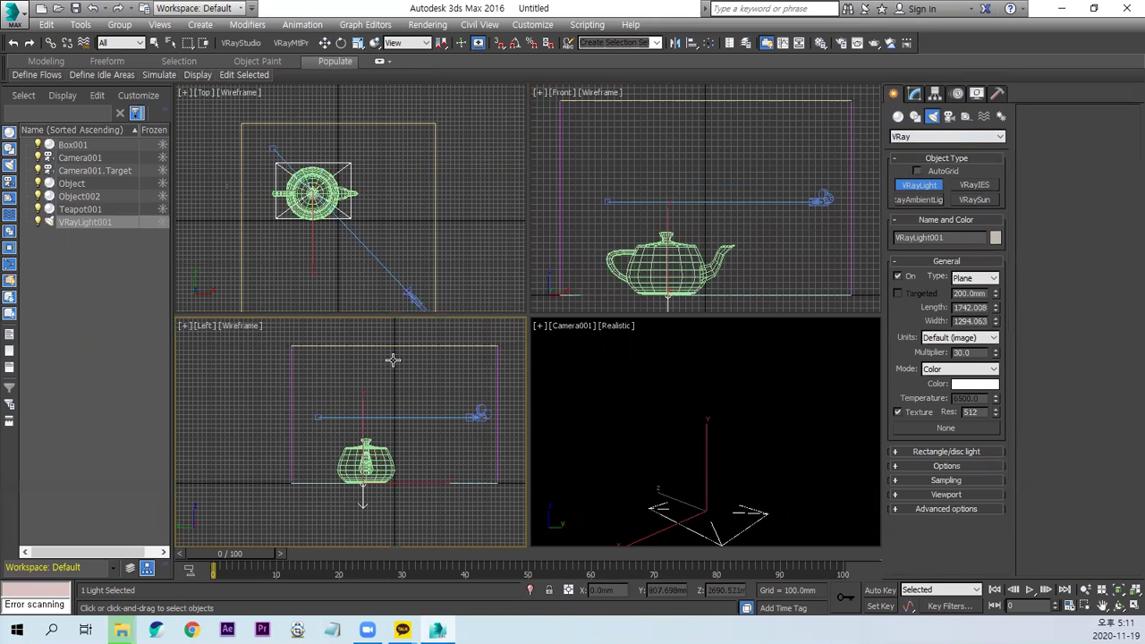
{"action": "left_click", "coordinate": [324, 43]}
{"action": "left_click_drag", "start_coordinate": [363, 448], "coordinate": [374, 305]}
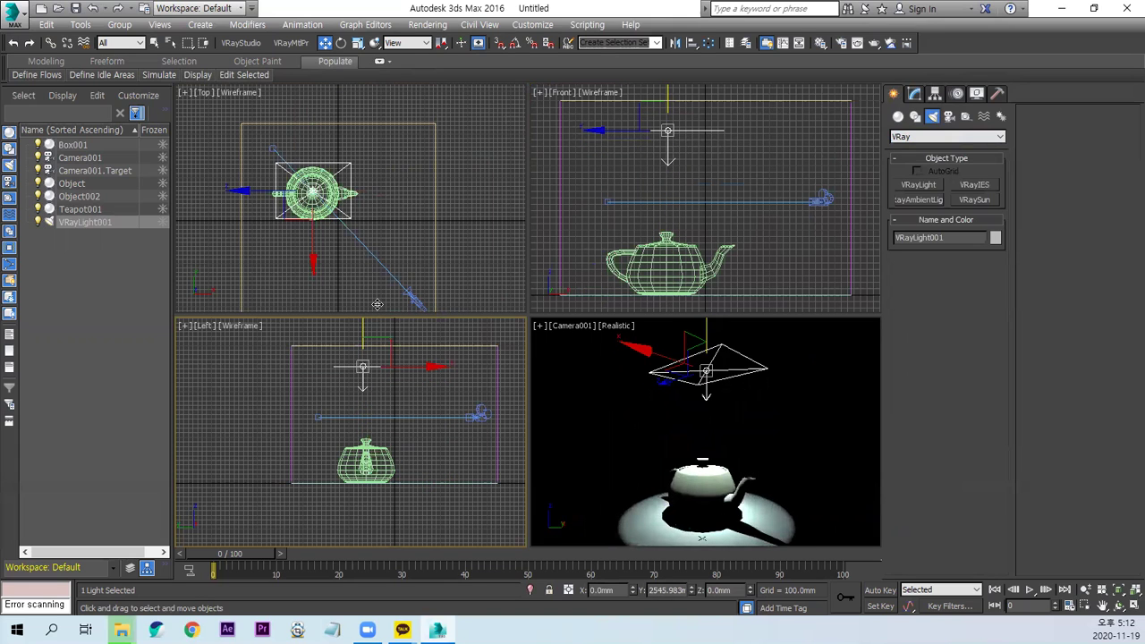
{"action": "right_click", "coordinate": [630, 448]}
{"action": "key", "text": "shift+q"}
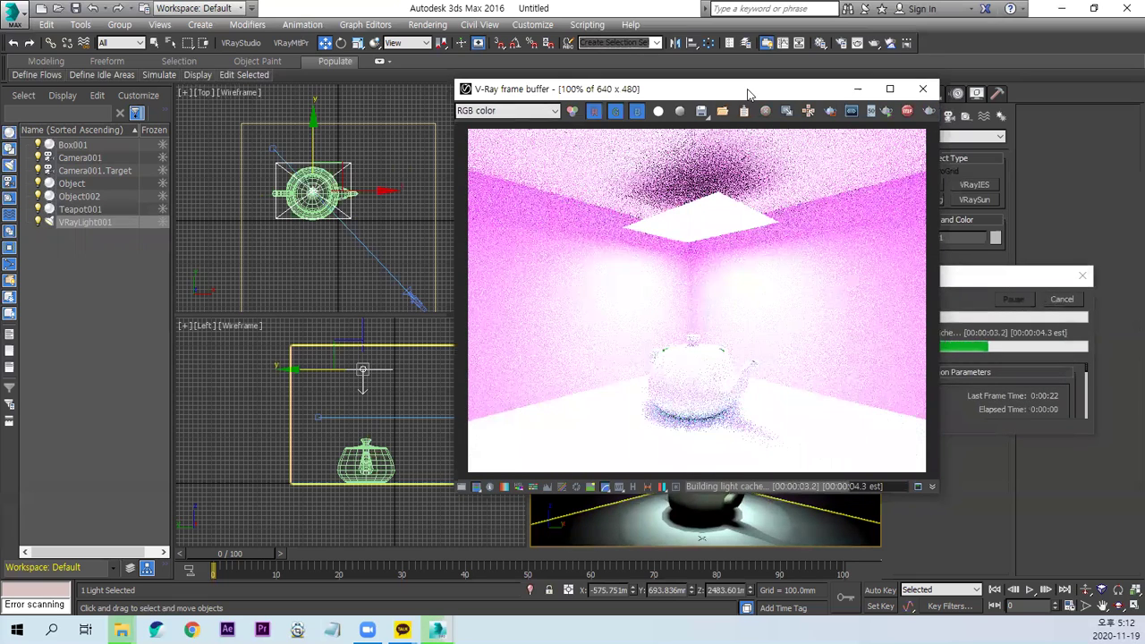
Lower VRayLight001's multiplier from 30.0 to 10.0 in the Modify panel.
{"action": "left_click_drag", "start_coordinate": [737, 92], "coordinate": [385, 83]}
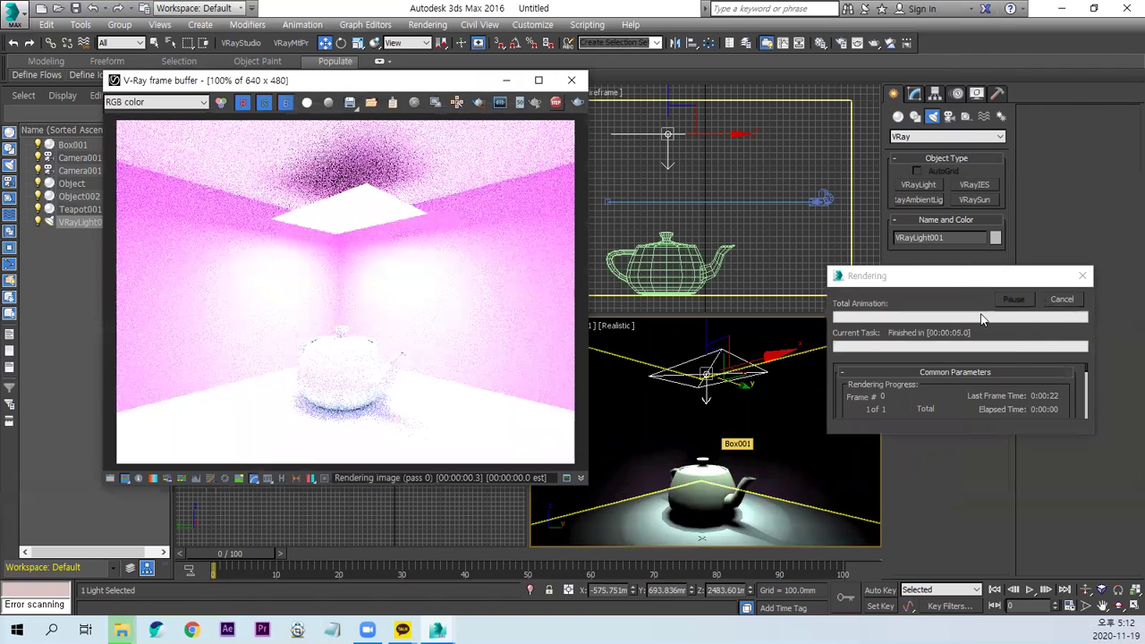
{"action": "left_click", "coordinate": [916, 94]}
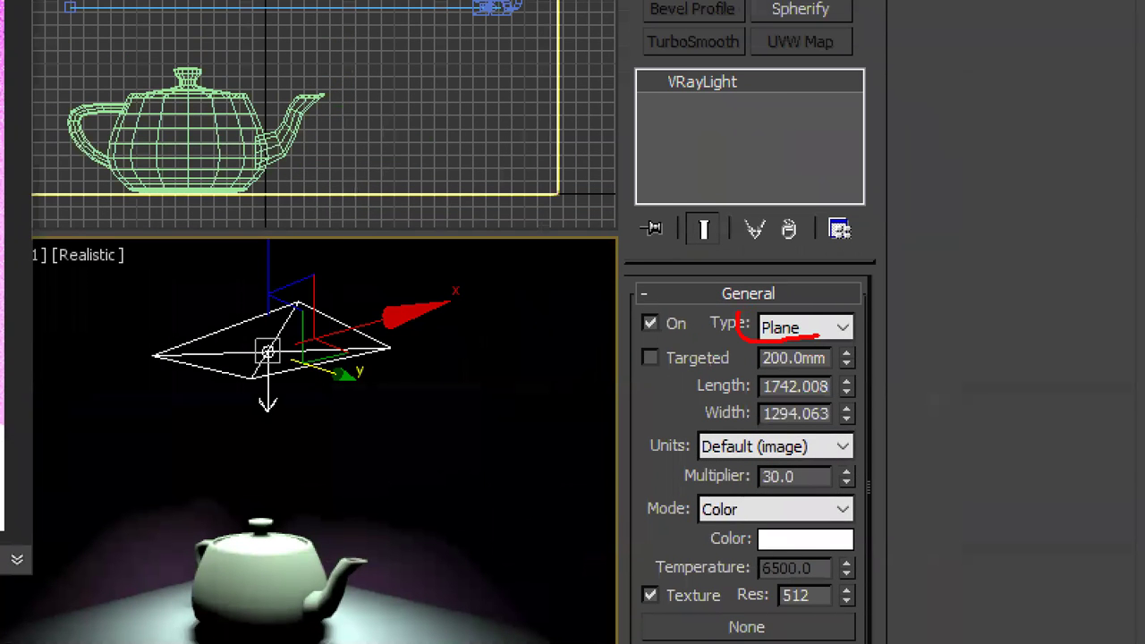
{"action": "left_click_drag", "start_coordinate": [739, 398], "coordinate": [826, 386]}
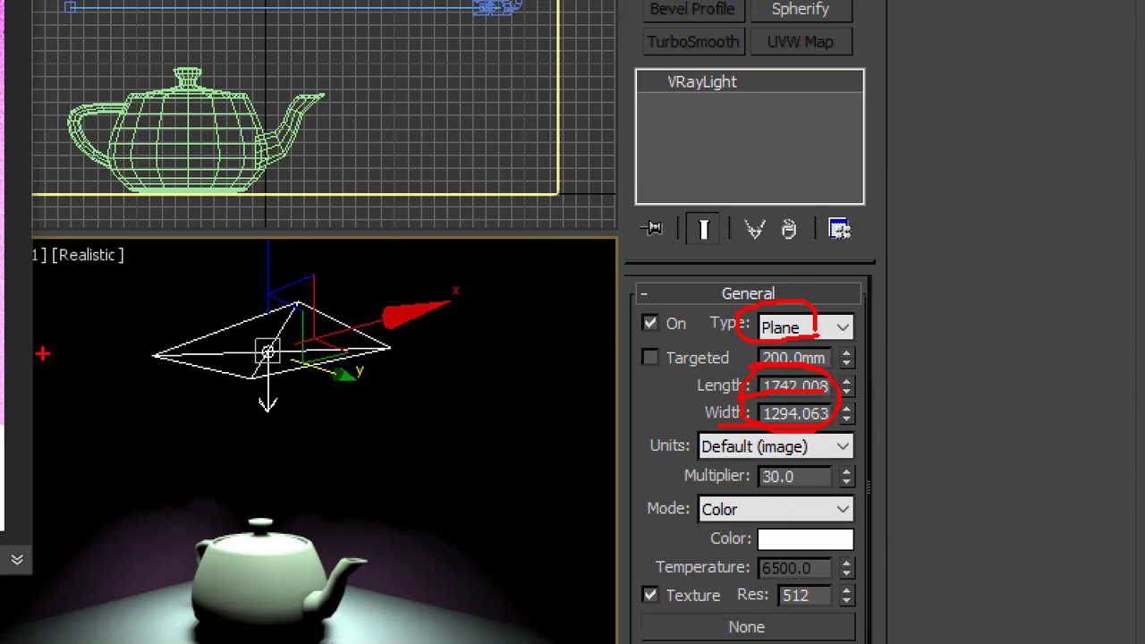
{"action": "left_click_drag", "start_coordinate": [127, 347], "coordinate": [265, 405]}
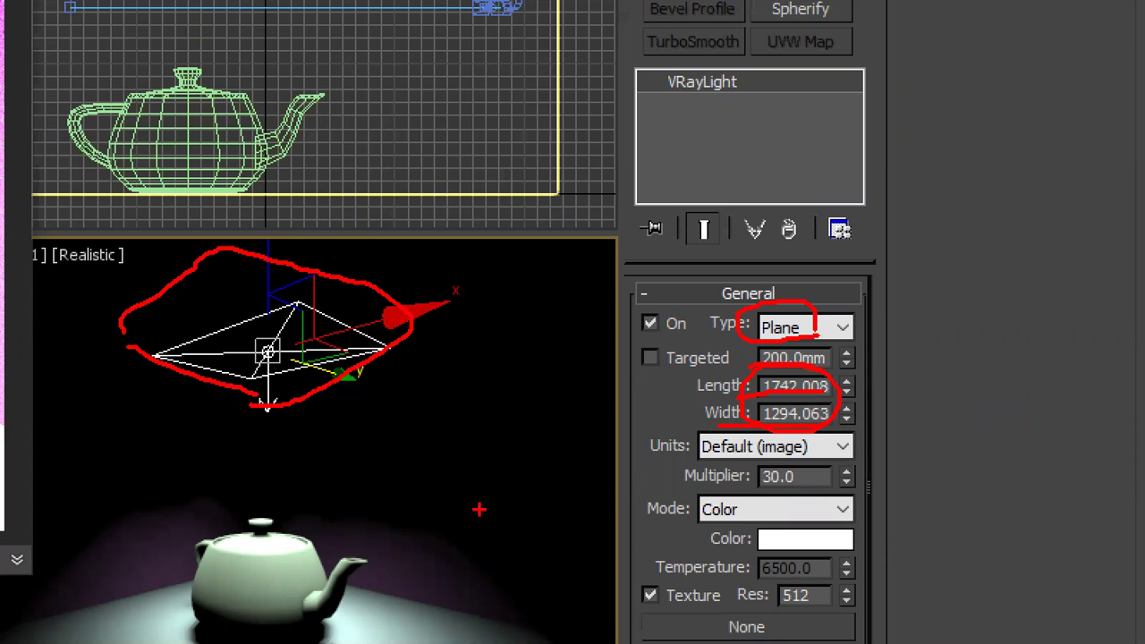
{"action": "left_click_drag", "start_coordinate": [819, 484], "coordinate": [693, 463]}
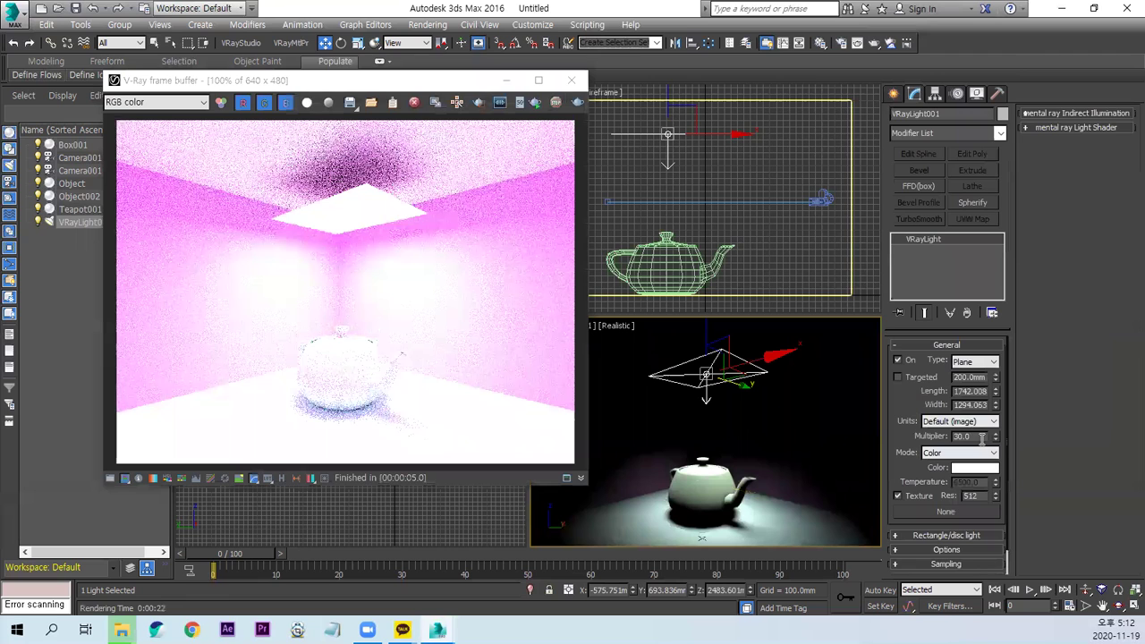
{"action": "left_click", "coordinate": [981, 437]}
{"action": "type", "text": "10"}
{"action": "key", "text": "Return"}
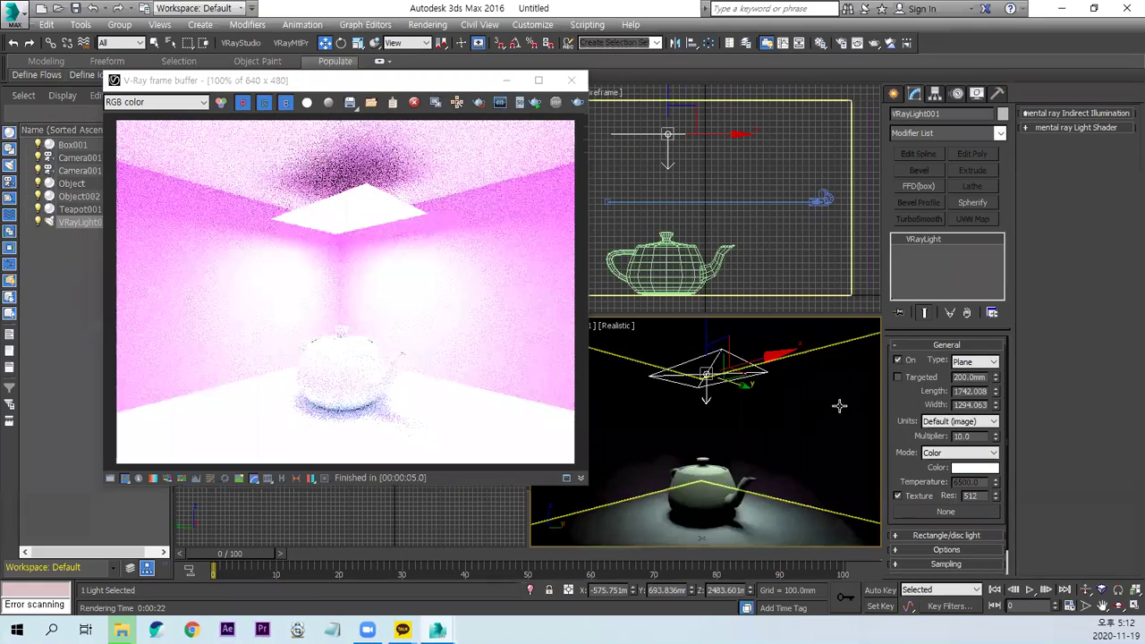
Render the camera view with VRayLight001 at multiplier 10.0 for softer lighting.
{"action": "right_click", "coordinate": [838, 403]}
{"action": "left_click", "coordinate": [813, 452]}
{"action": "key", "text": "shift+q"}
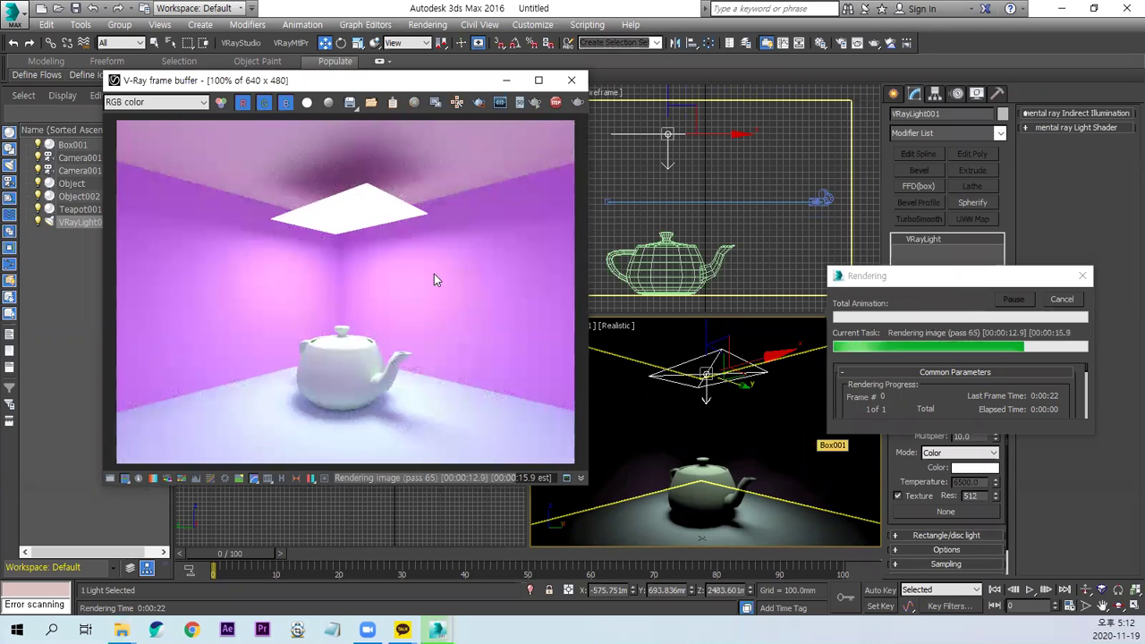
{"action": "left_click", "coordinate": [1065, 300]}
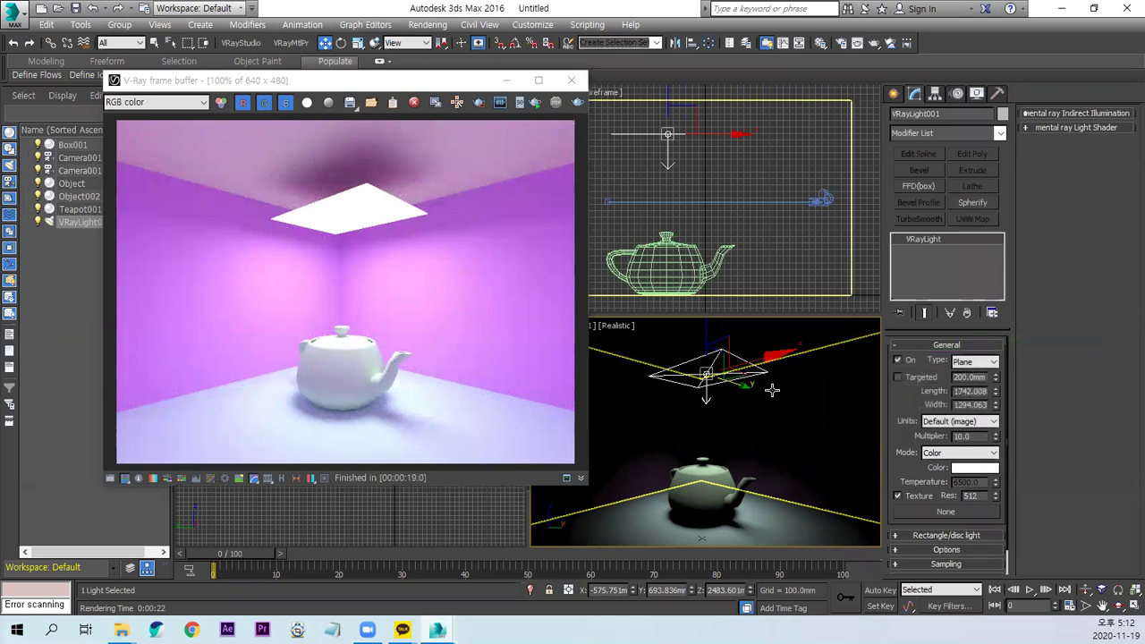
Tick Invisible in the VRayLight options and re-render the camera view.
{"action": "left_click", "coordinate": [932, 551]}
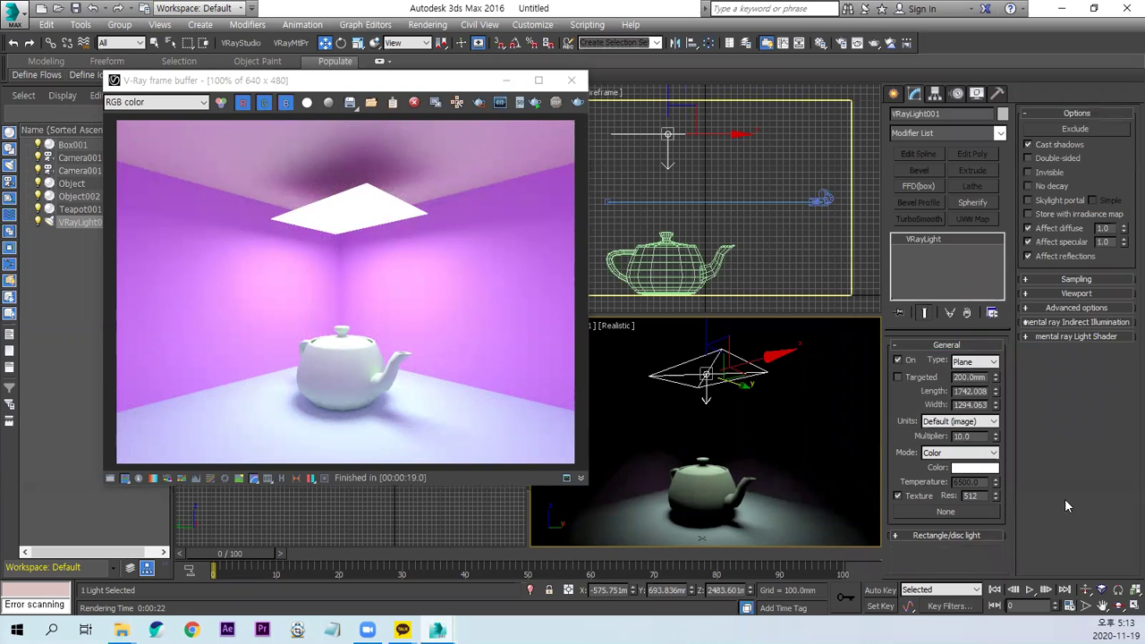
{"action": "left_click", "coordinate": [1045, 174]}
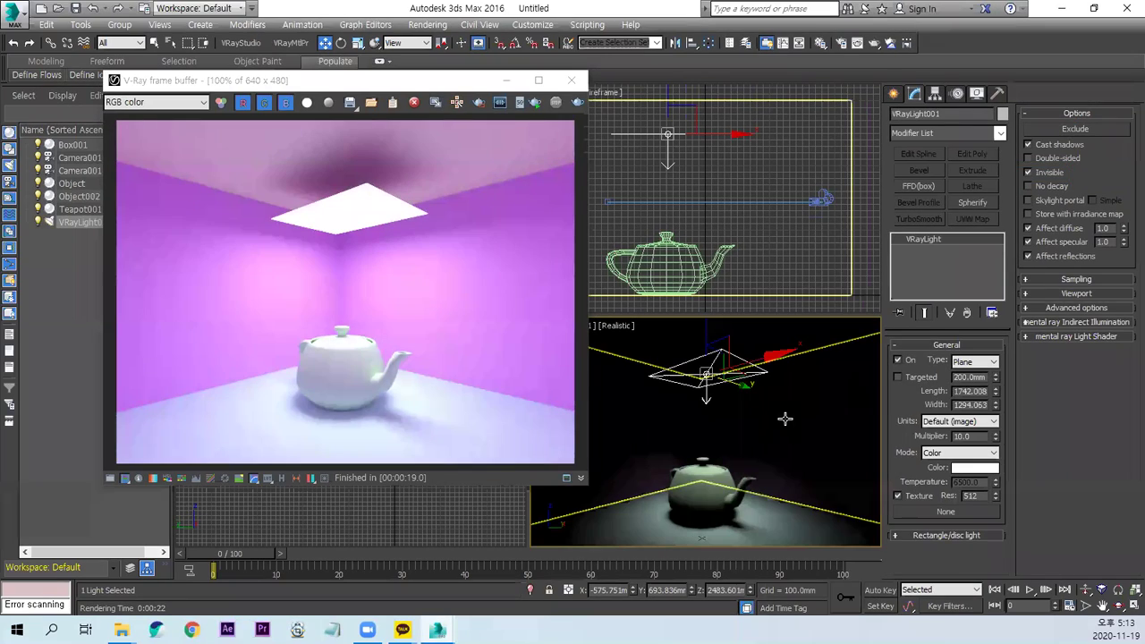
{"action": "right_click", "coordinate": [812, 409]}
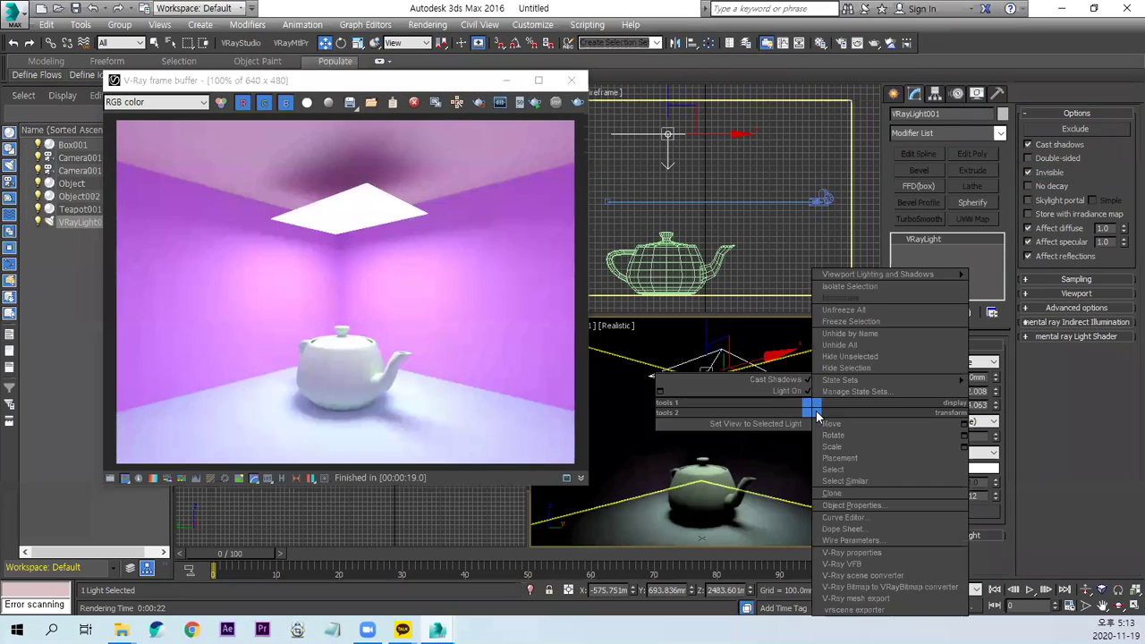
{"action": "left_click", "coordinate": [726, 458]}
{"action": "key", "text": "shift+q"}
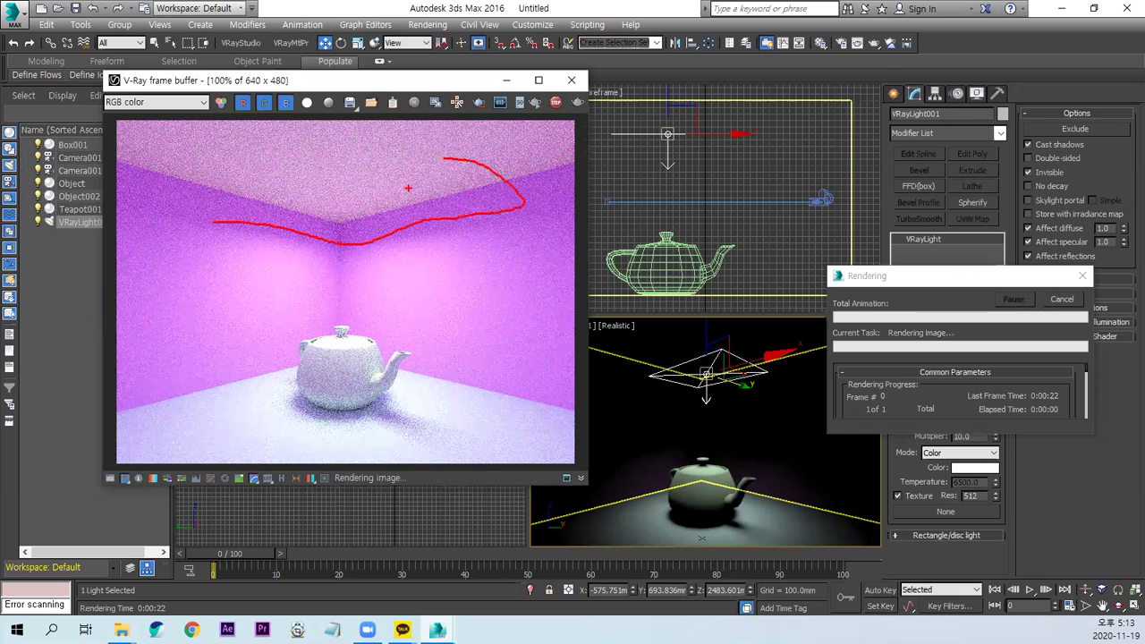
Stop the render in progress and move the frame buffer window aside.
{"action": "left_click_drag", "start_coordinate": [458, 239], "coordinate": [532, 400]}
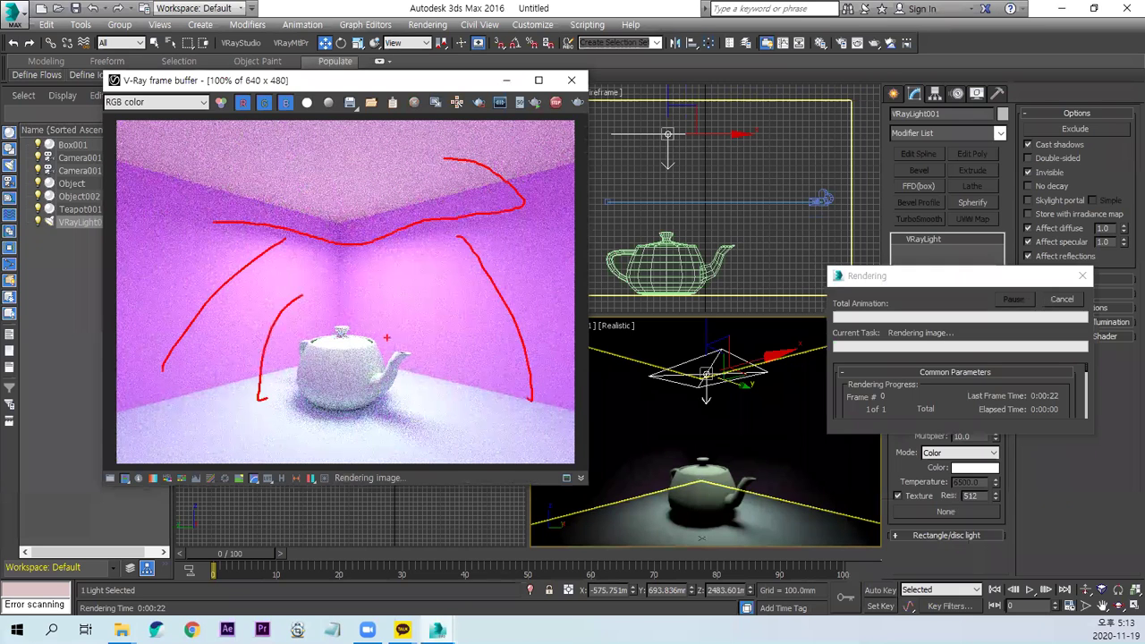
{"action": "mouse_move", "coordinate": [341, 222]}
{"action": "left_mouse_down"}
{"action": "mouse_move", "coordinate": [313, 75]}
{"action": "mouse_move", "coordinate": [254, 214]}
{"action": "left_mouse_up"}
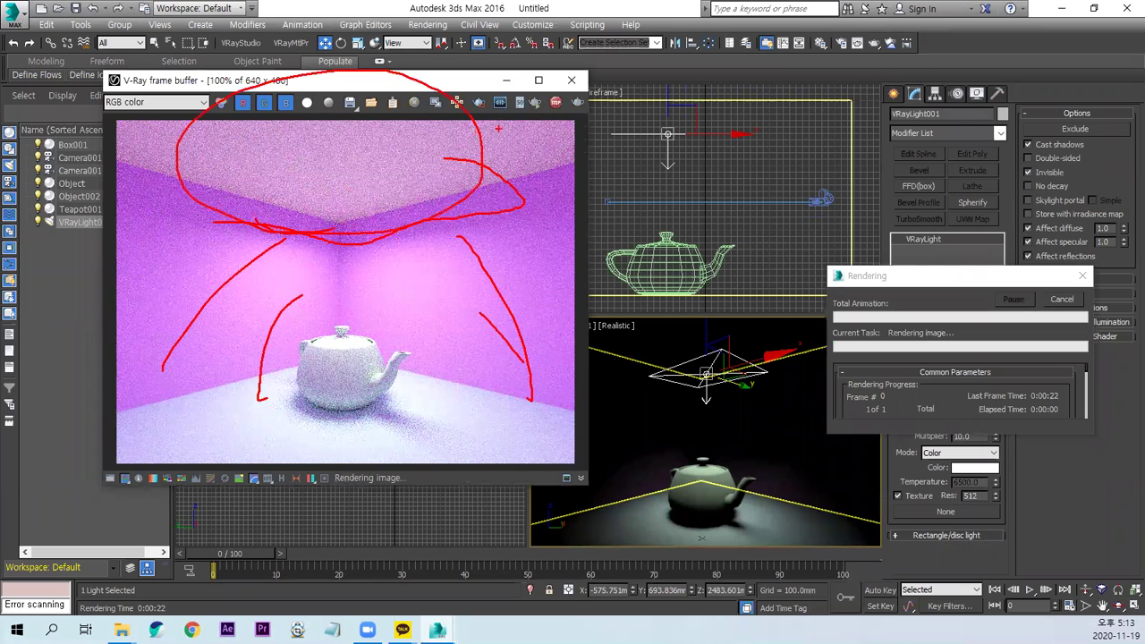
{"action": "key", "text": "Escape"}
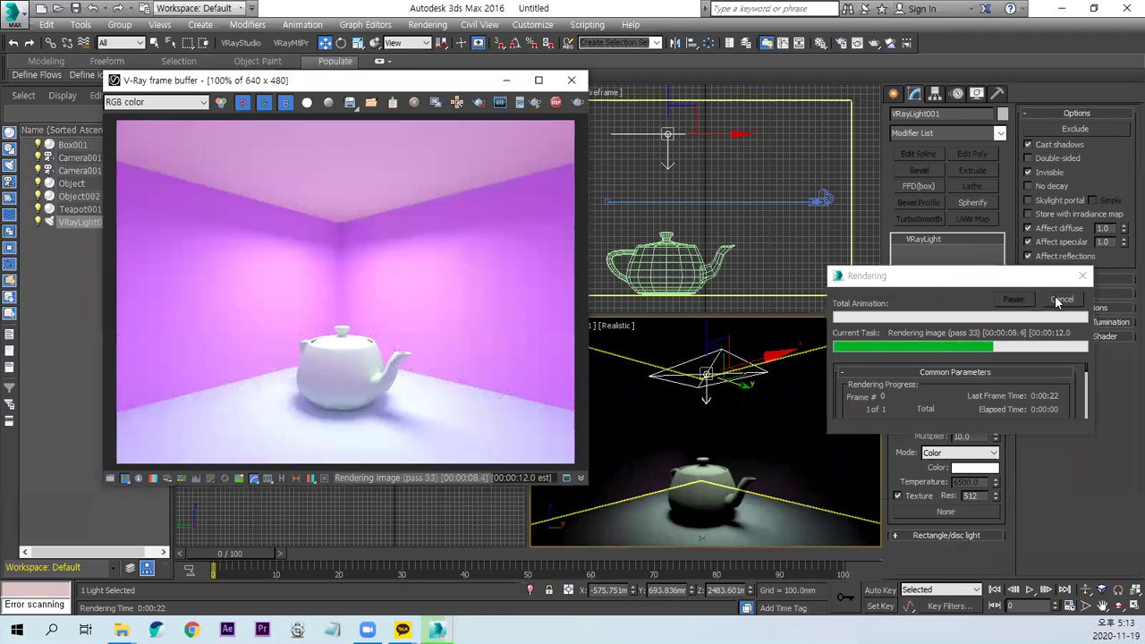
{"action": "left_click", "coordinate": [1059, 301]}
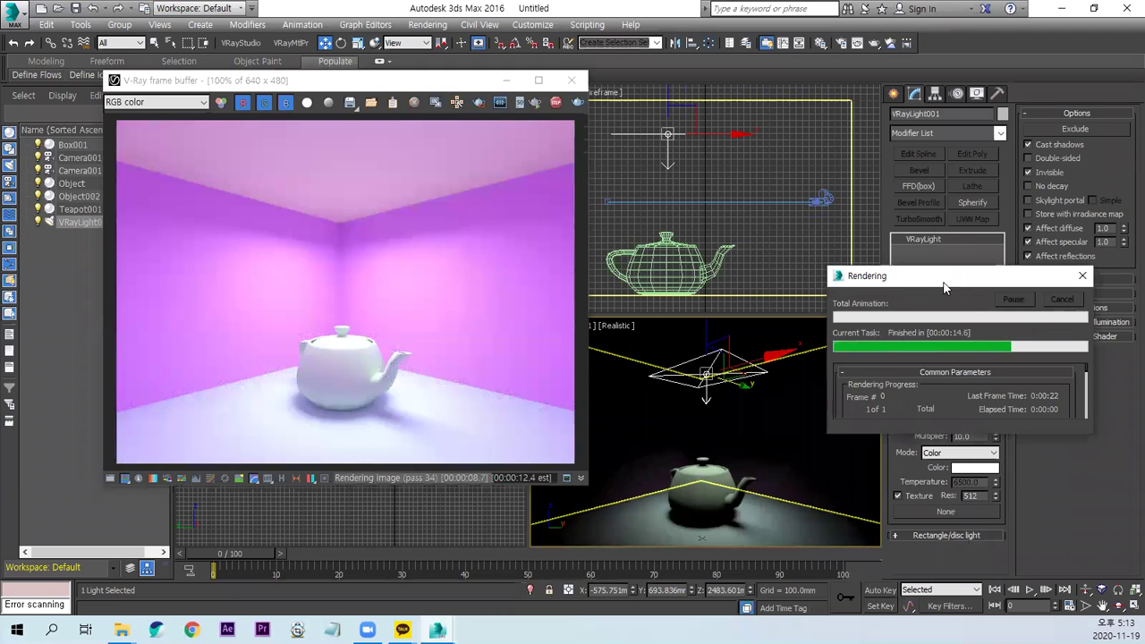
{"action": "left_click", "coordinate": [340, 87]}
{"action": "left_click_drag", "start_coordinate": [340, 87], "coordinate": [286, 127]}
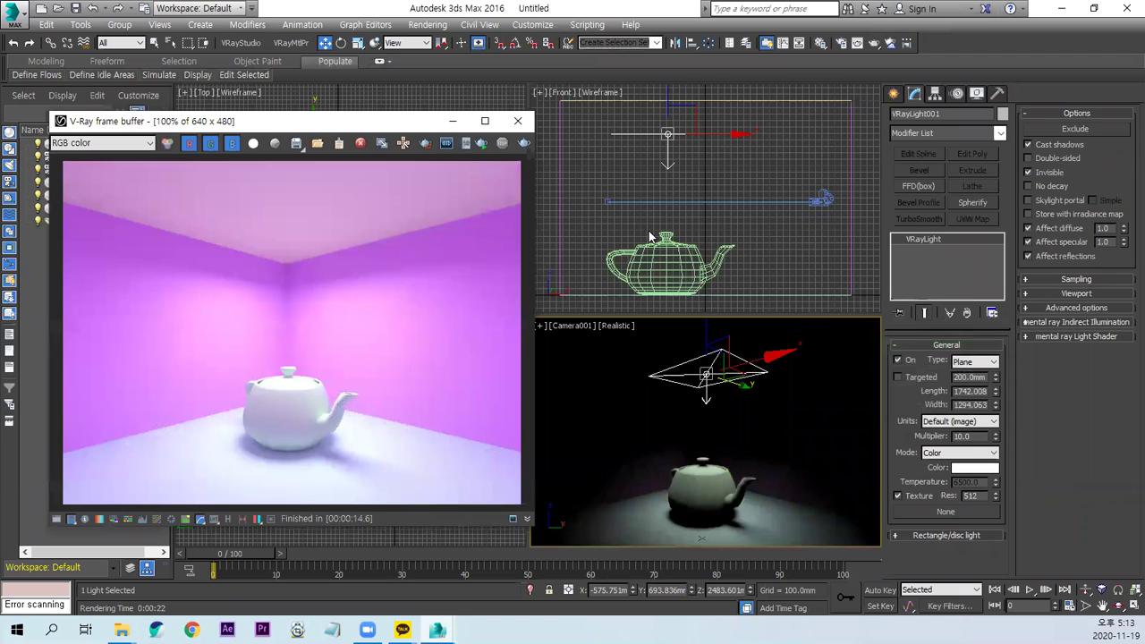
Raise VRayLight001 to a Z height of 3000 mm via the Move Transform Type-In.
{"action": "right_click", "coordinate": [324, 45]}
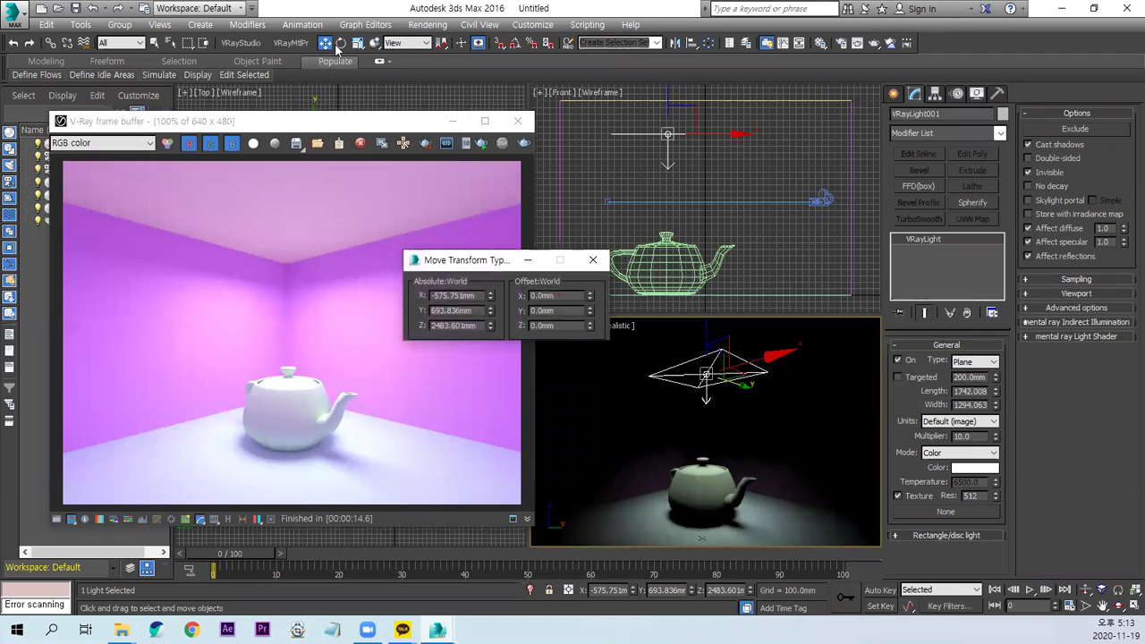
{"action": "type", "text": "3000"}
{"action": "key", "text": "Return"}
Render the camera view again and close the rendering progress when finished.
{"action": "right_click", "coordinate": [713, 417]}
{"action": "key", "text": "shift+q"}
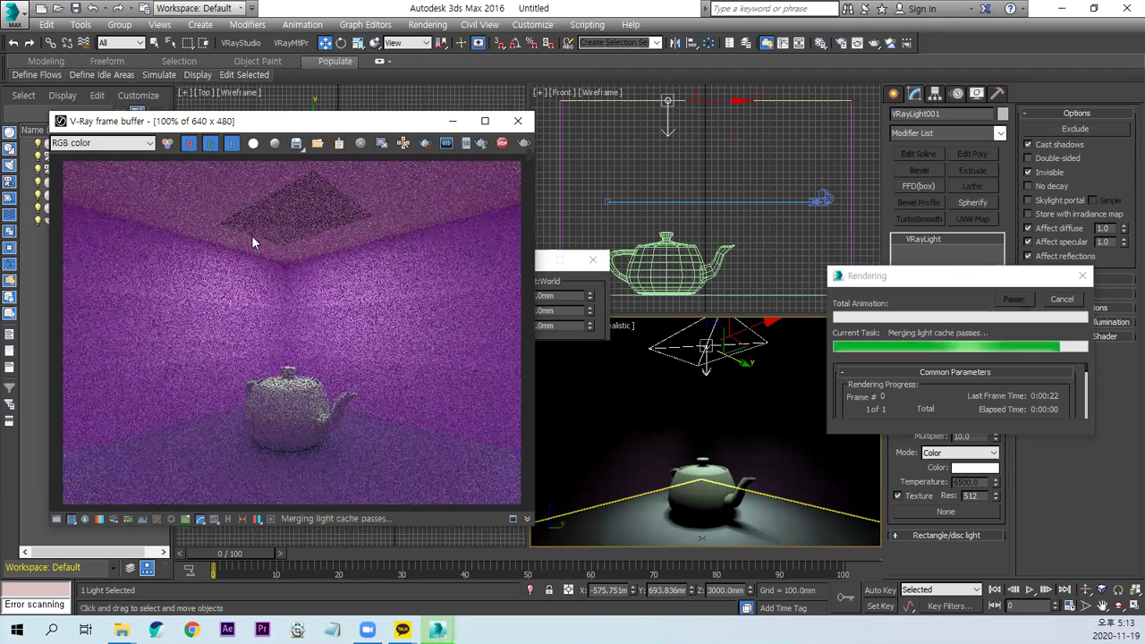
{"action": "left_click", "coordinate": [1061, 299]}
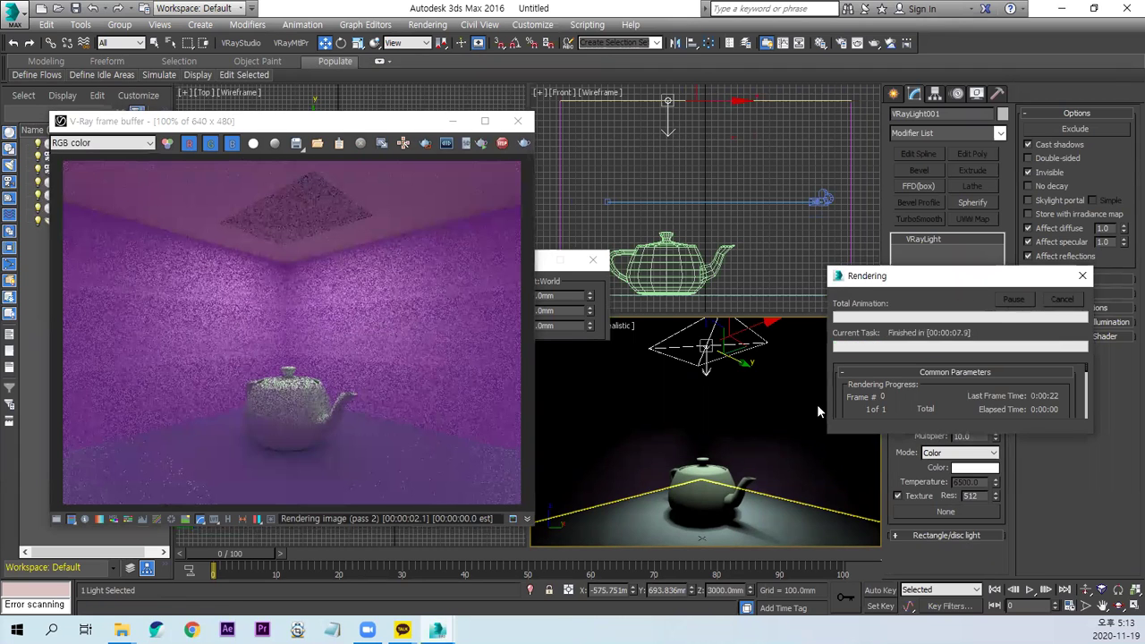
{"action": "left_click", "coordinate": [546, 262]}
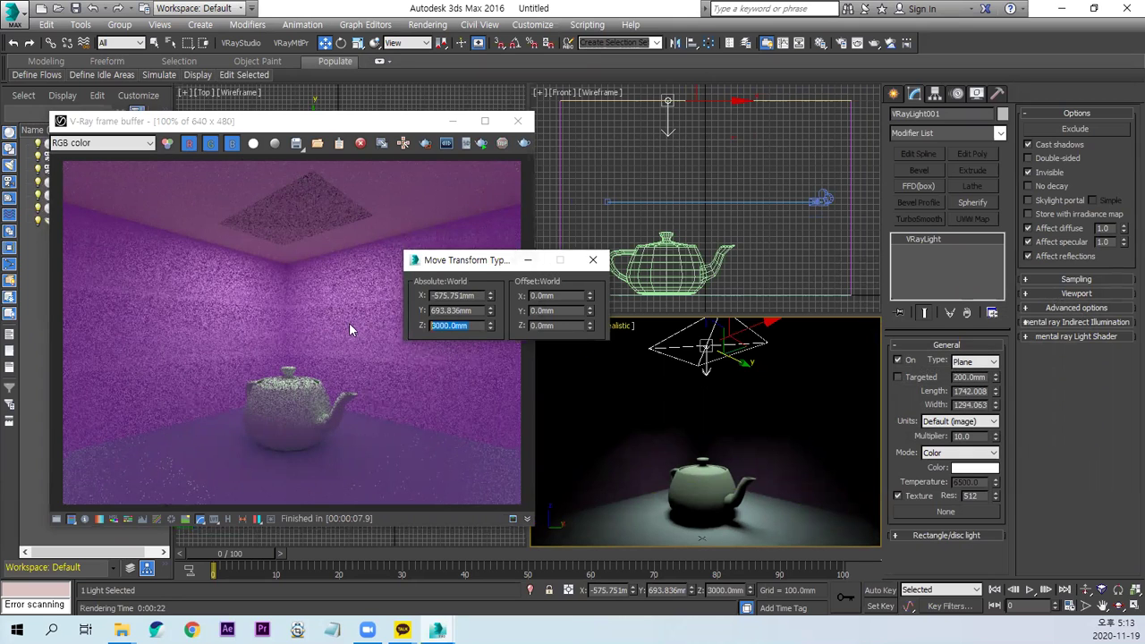
{"action": "type", "text": "2999"}
Set the light's Z height to 2999 mm, re-render the camera view, and close the result.
{"action": "key", "text": "Return"}
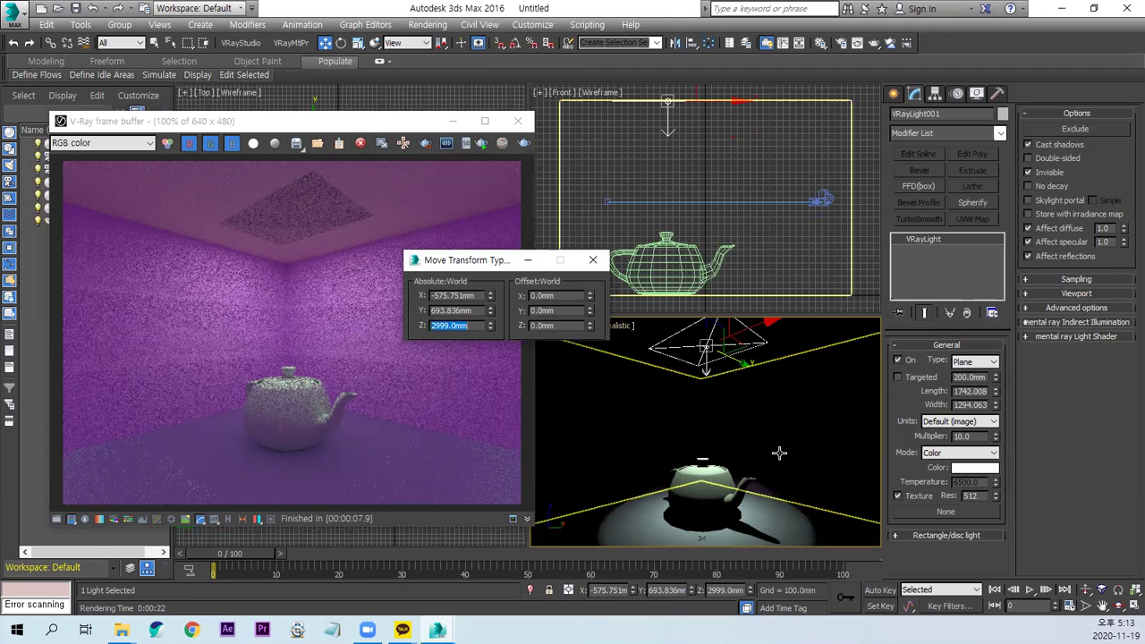
{"action": "right_click", "coordinate": [831, 414]}
{"action": "left_click", "coordinate": [780, 467]}
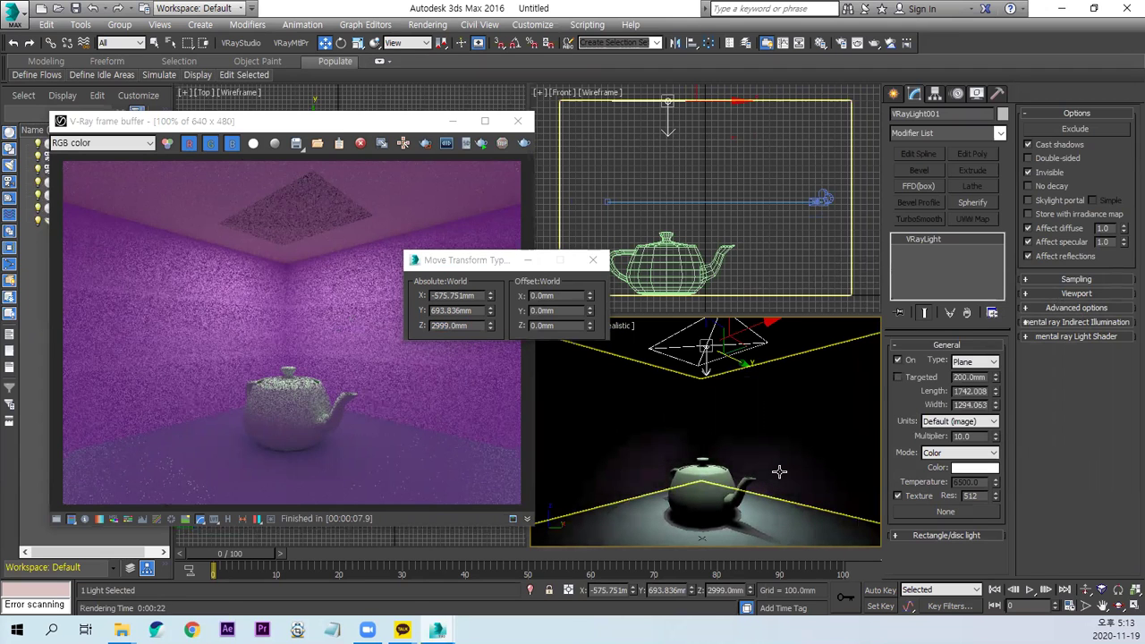
{"action": "key", "text": "shift+q"}
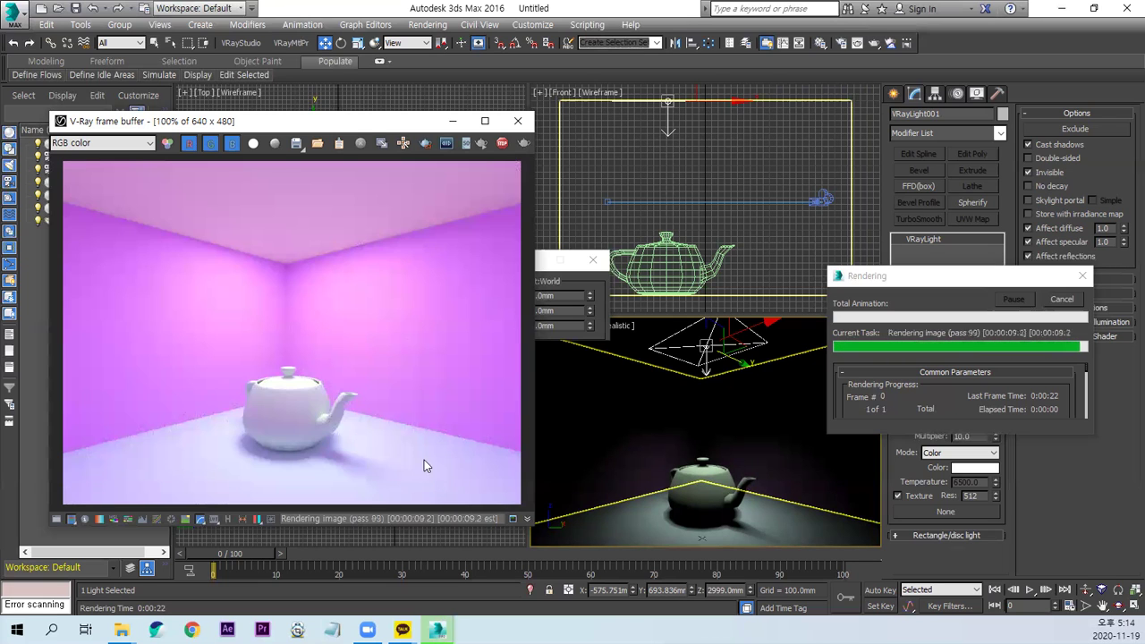
{"action": "left_click", "coordinate": [517, 121]}
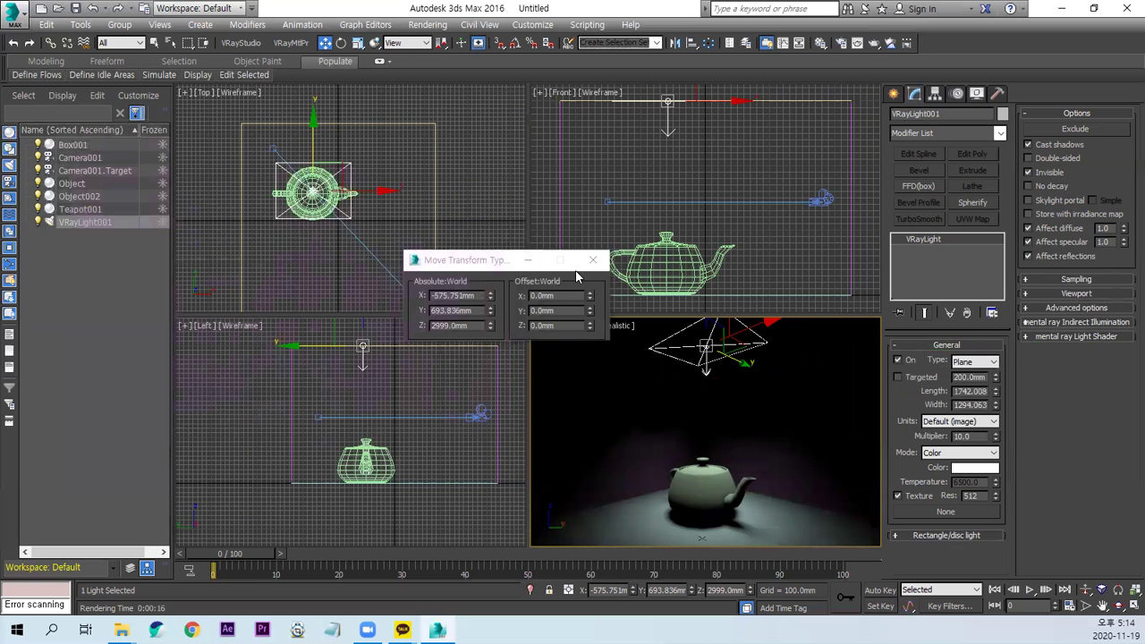
Close the type-in dialog, then select and reposition Camera001 in the Top view.
{"action": "left_click", "coordinate": [593, 261]}
{"action": "left_click", "coordinate": [467, 265]}
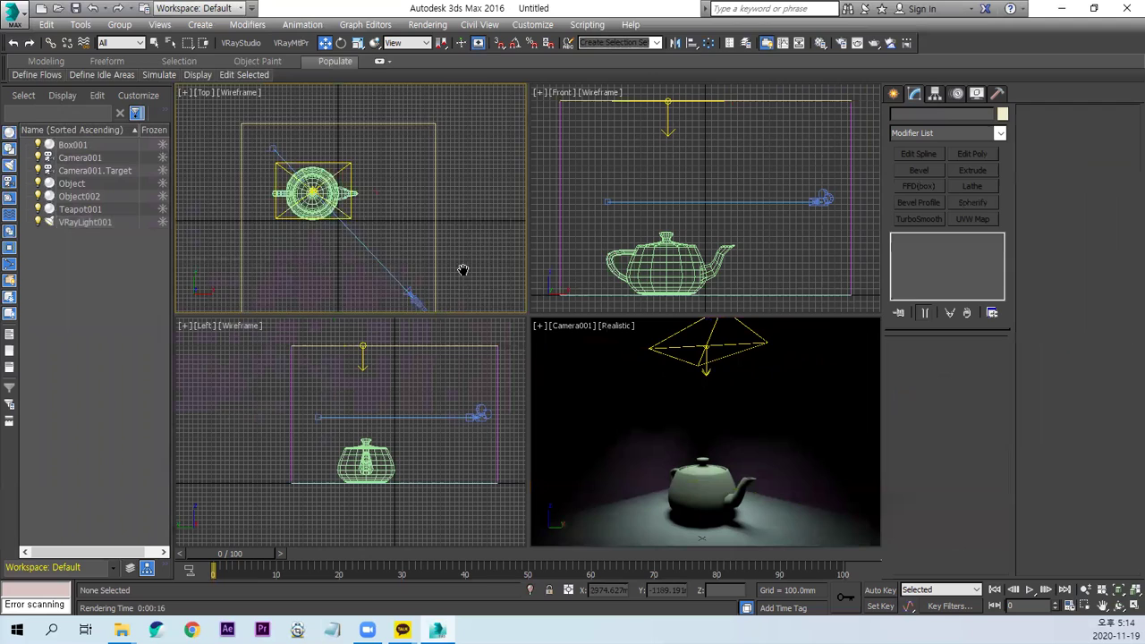
{"action": "middle_click_drag", "start_coordinate": [465, 269], "coordinate": [456, 234]}
{"action": "left_click", "coordinate": [410, 265]}
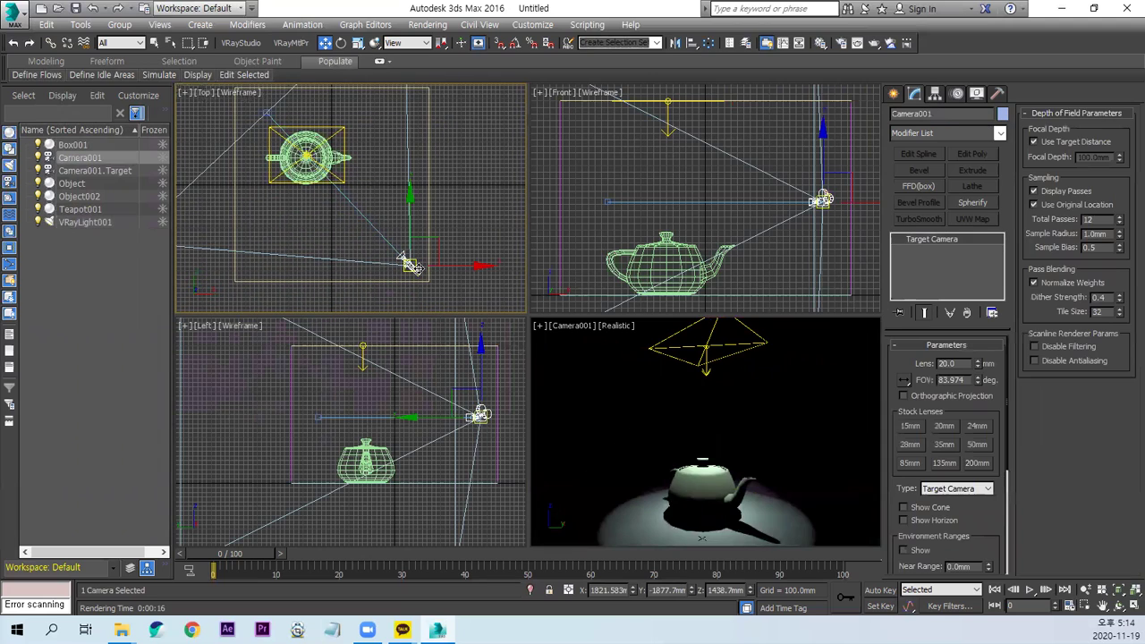
{"action": "mouse_move", "coordinate": [410, 265]}
{"action": "left_mouse_down"}
{"action": "mouse_move", "coordinate": [358, 267]}
{"action": "mouse_move", "coordinate": [408, 245]}
{"action": "mouse_move", "coordinate": [396, 285]}
{"action": "mouse_move", "coordinate": [409, 247]}
{"action": "mouse_move", "coordinate": [396, 256]}
{"action": "mouse_move", "coordinate": [462, 309]}
{"action": "mouse_move", "coordinate": [415, 264]}
{"action": "left_mouse_up"}
Raise Camera001 above the teapot and move Camera001.Target onto the teapot.
{"action": "middle_click_drag", "start_coordinate": [450, 486], "coordinate": [419, 513]}
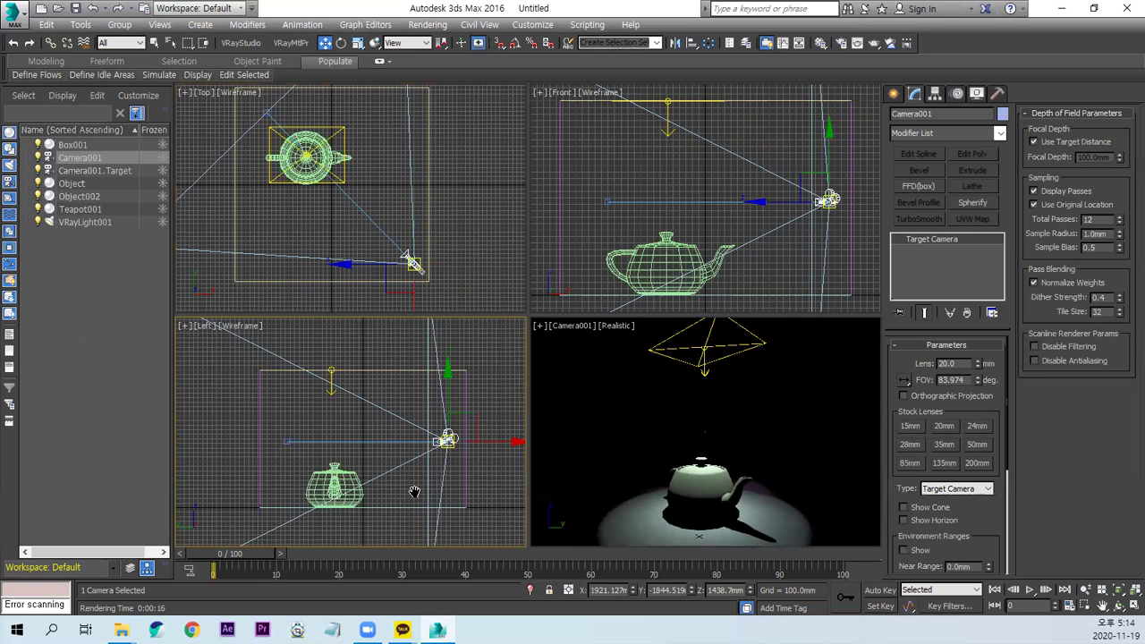
{"action": "left_click_drag", "start_coordinate": [450, 416], "coordinate": [450, 349]}
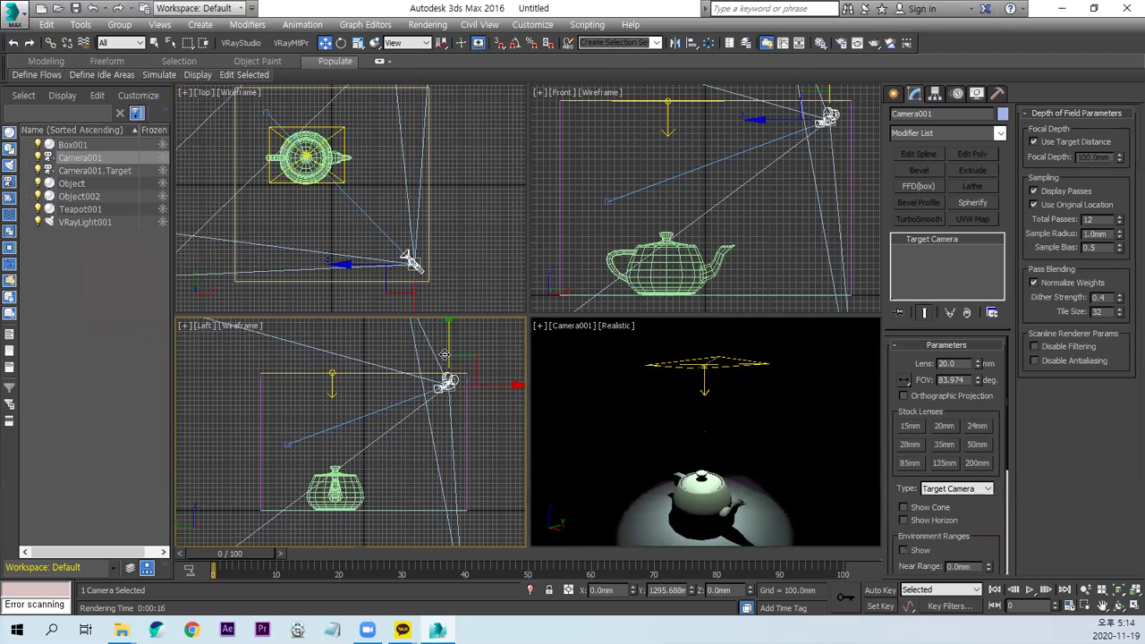
{"action": "mouse_move", "coordinate": [287, 445]}
{"action": "left_mouse_down"}
{"action": "mouse_move", "coordinate": [367, 477]}
{"action": "mouse_move", "coordinate": [356, 485]}
{"action": "left_mouse_up"}
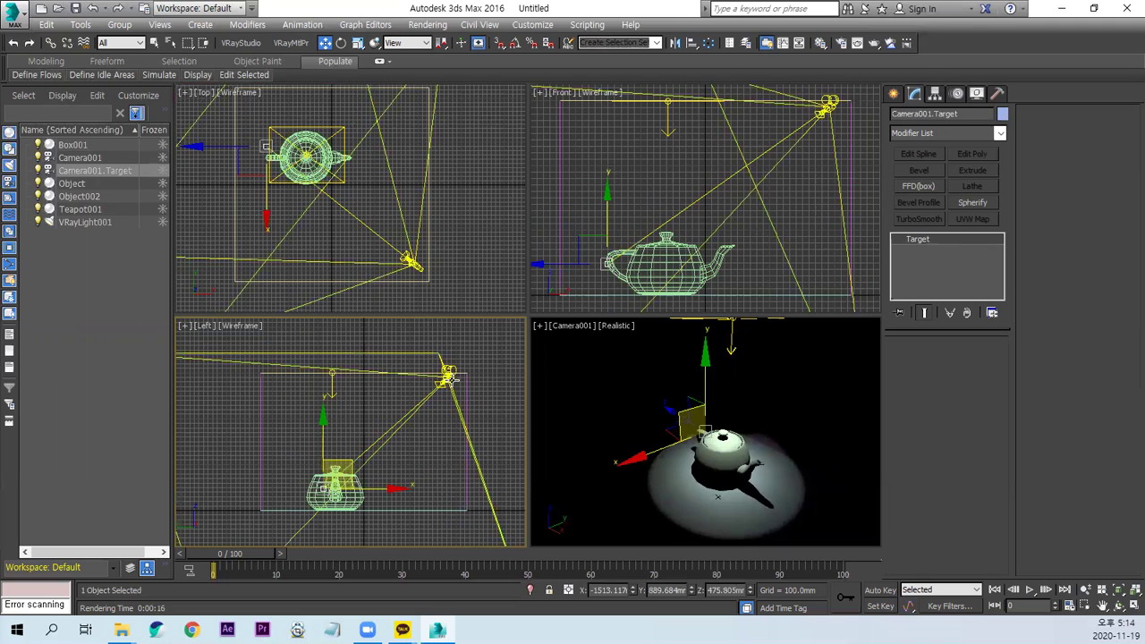
{"action": "left_click", "coordinate": [450, 380]}
{"action": "mouse_move", "coordinate": [463, 360]}
{"action": "left_mouse_down"}
{"action": "mouse_move", "coordinate": [443, 394]}
{"action": "mouse_move", "coordinate": [419, 396]}
{"action": "left_mouse_up"}
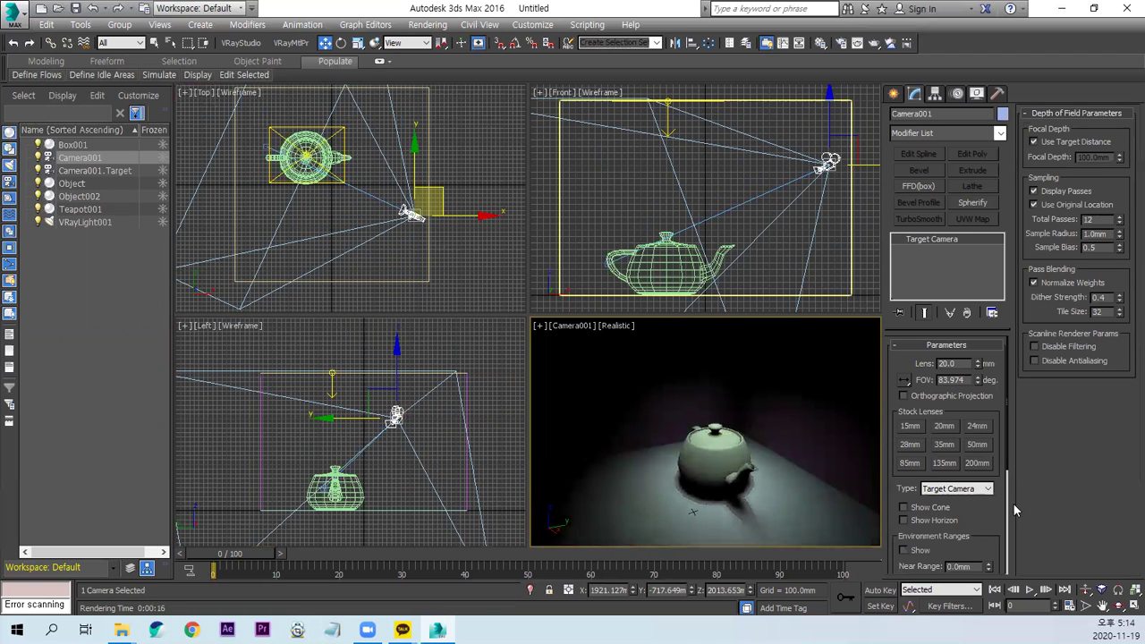
{"action": "left_click", "coordinate": [1086, 592]}
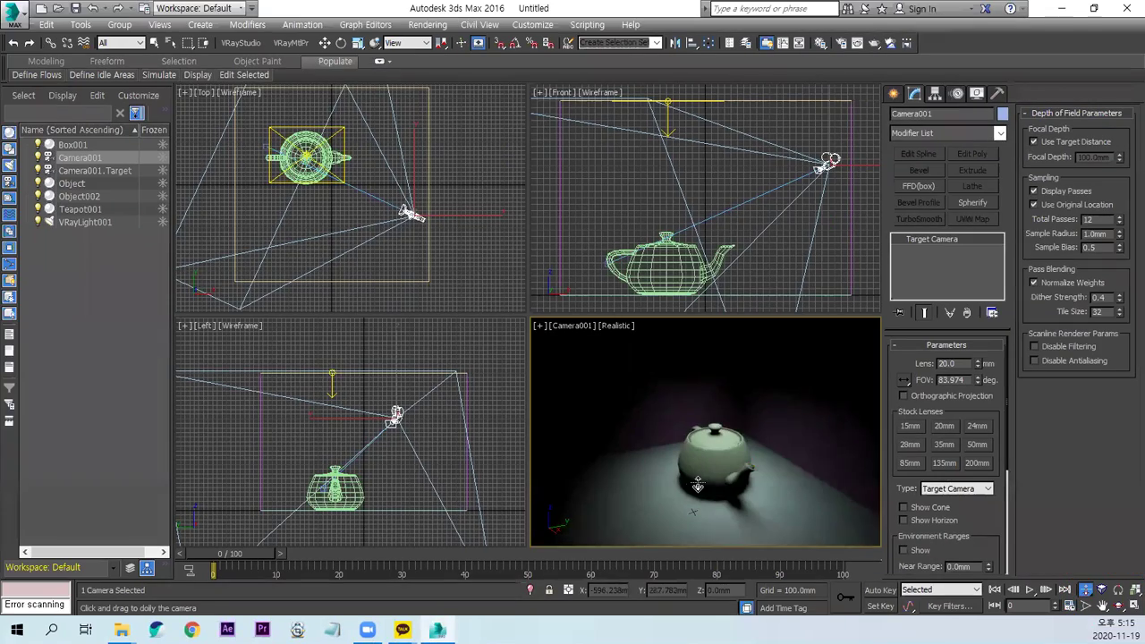
Dolly Camera001 much closer to the teapot and adjust its perspective slightly.
{"action": "mouse_move", "coordinate": [694, 512]}
{"action": "left_mouse_down"}
{"action": "mouse_move", "coordinate": [702, 458]}
{"action": "mouse_move", "coordinate": [721, 466]}
{"action": "left_mouse_up"}
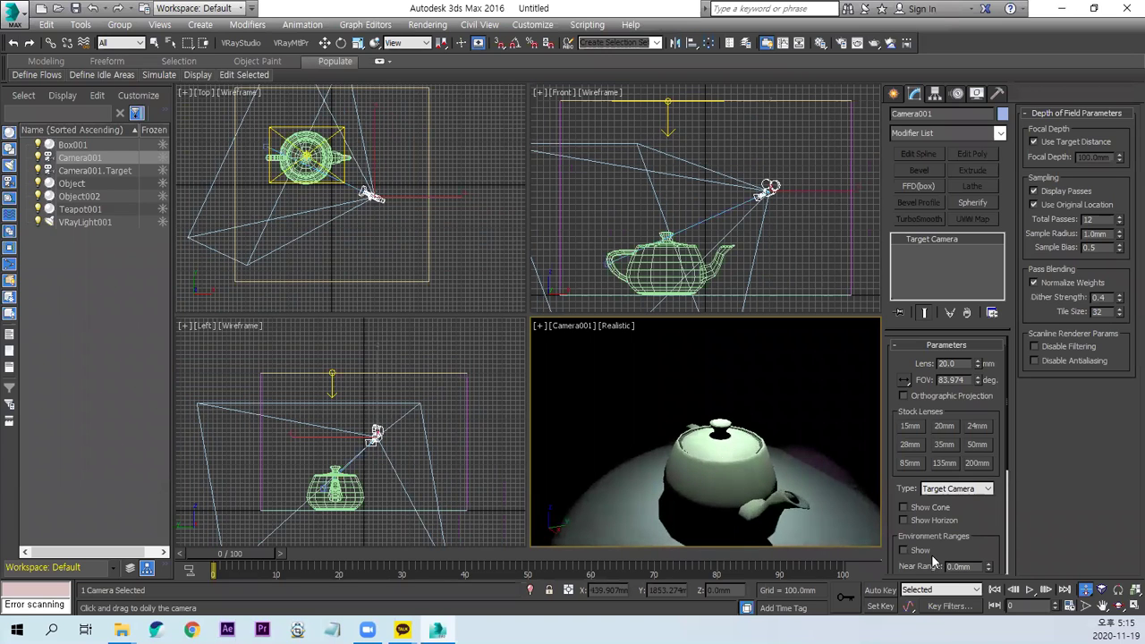
{"action": "left_click", "coordinate": [1102, 591]}
{"action": "left_click_drag", "start_coordinate": [726, 445], "coordinate": [710, 475]}
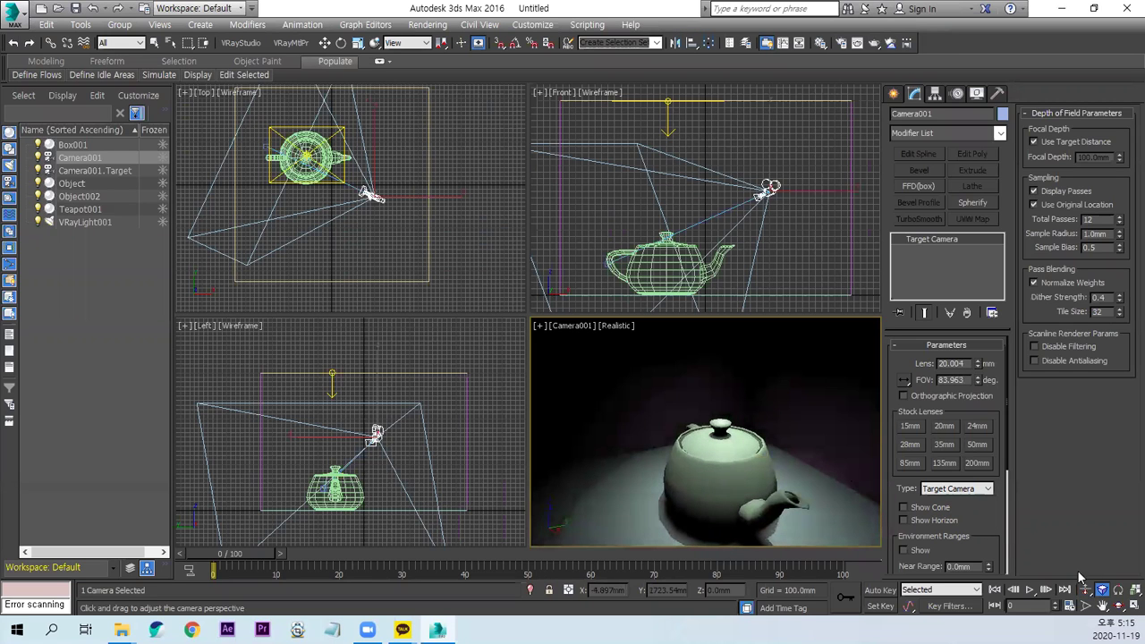
Try a camera roll and cancel it, then widen the field of view to 82.119° (20.663 mm lens).
{"action": "left_click", "coordinate": [1119, 590]}
{"action": "mouse_move", "coordinate": [778, 488]}
{"action": "left_mouse_down"}
{"action": "mouse_move", "coordinate": [771, 498]}
{"action": "mouse_move", "coordinate": [790, 429]}
{"action": "left_mouse_up"}
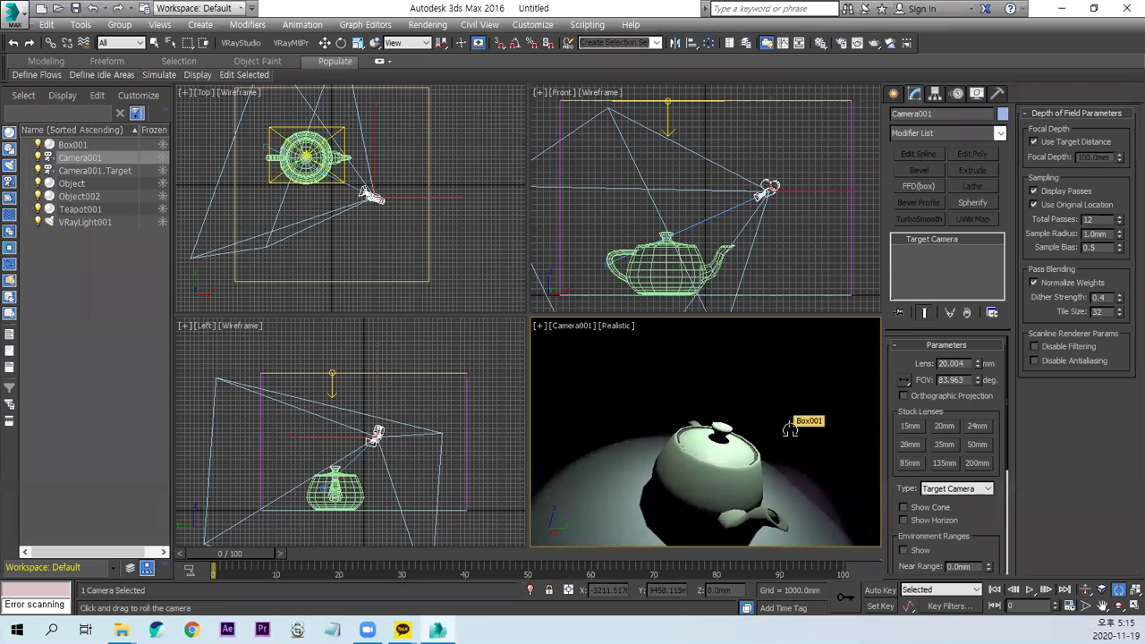
{"action": "right_click", "coordinate": [790, 430]}
{"action": "left_click", "coordinate": [1128, 592]}
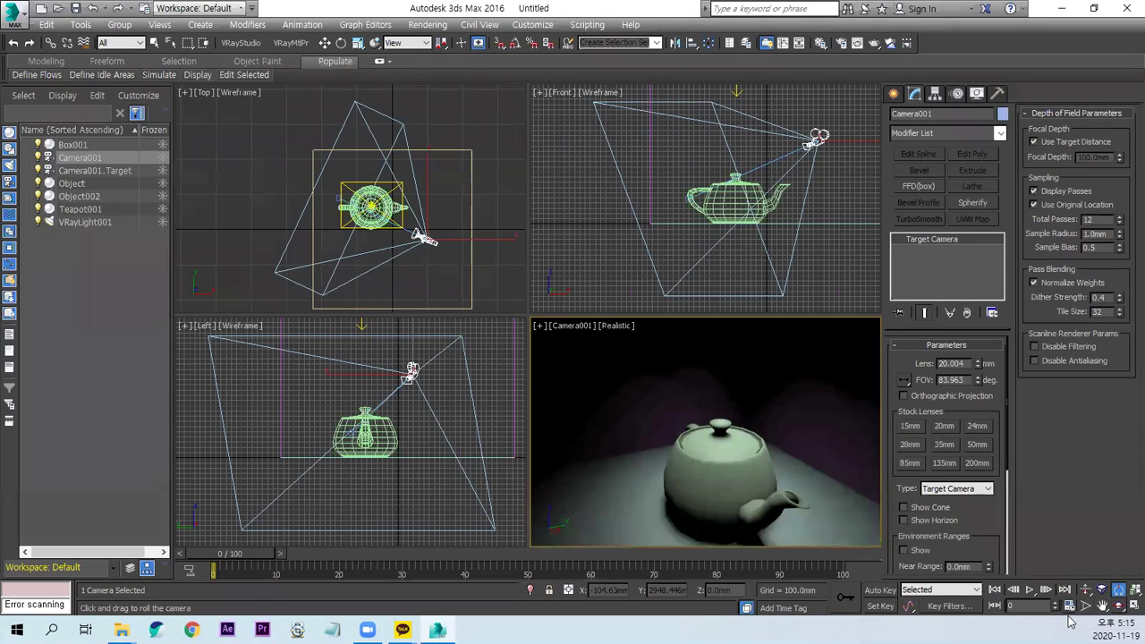
{"action": "mouse_move", "coordinate": [730, 463]}
{"action": "left_mouse_down"}
{"action": "mouse_move", "coordinate": [722, 492]}
{"action": "mouse_move", "coordinate": [720, 447]}
{"action": "mouse_move", "coordinate": [722, 467]}
{"action": "left_mouse_up"}
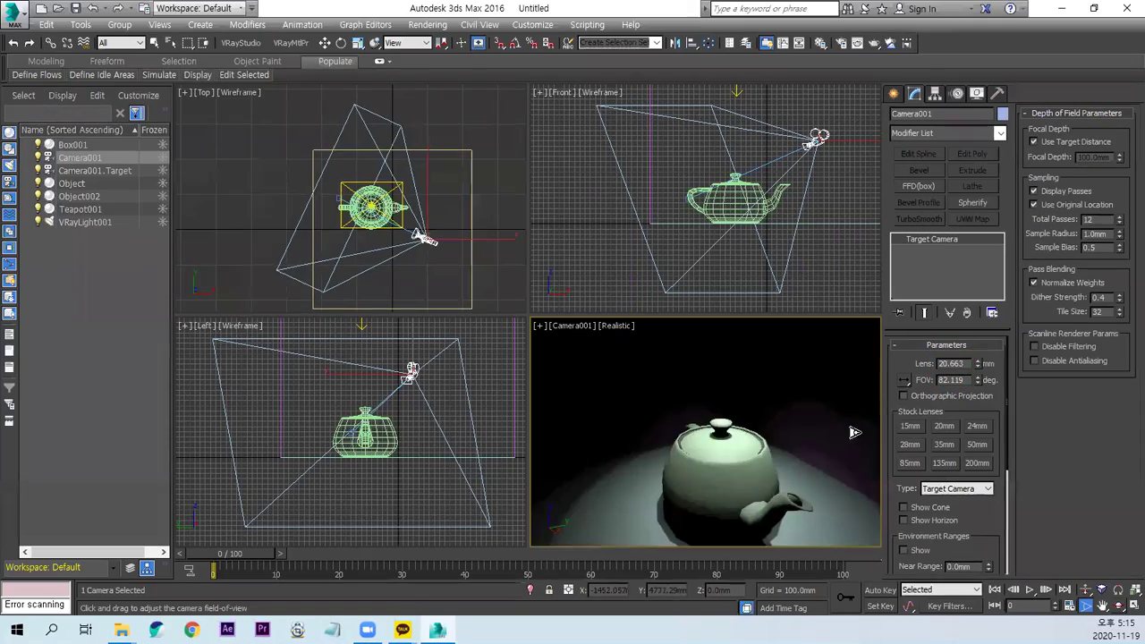
Set Camera001's field of view to 79.296° (21.721 mm lens) and orbit it around the teapot.
{"action": "left_click_drag", "start_coordinate": [779, 452], "coordinate": [780, 434]}
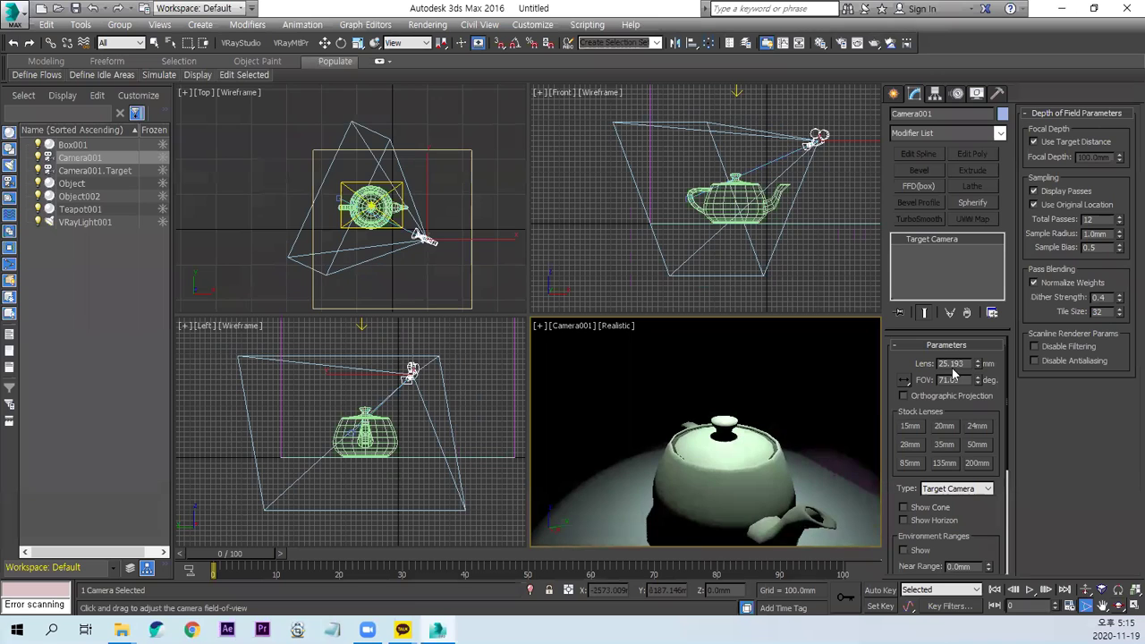
{"action": "mouse_move", "coordinate": [755, 497]}
{"action": "left_mouse_down"}
{"action": "mouse_move", "coordinate": [757, 510]}
{"action": "mouse_move", "coordinate": [746, 466]}
{"action": "mouse_move", "coordinate": [721, 453]}
{"action": "left_mouse_up"}
{"action": "left_click", "coordinate": [1104, 609]}
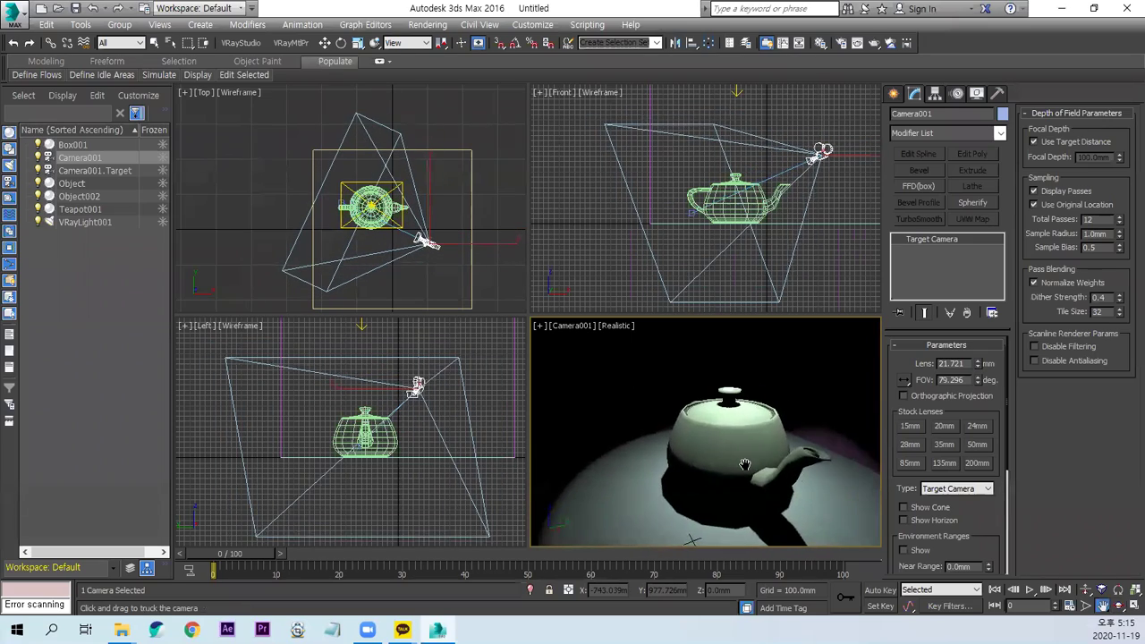
{"action": "left_click", "coordinate": [1120, 608]}
{"action": "left_click_drag", "start_coordinate": [876, 501], "coordinate": [814, 484]}
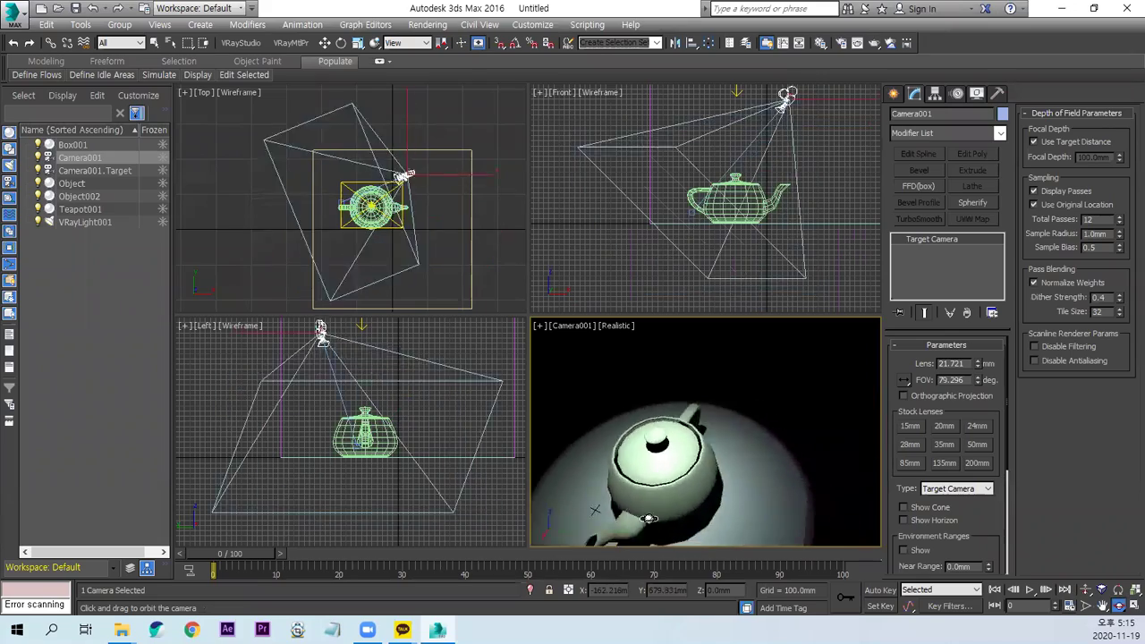
{"action": "mouse_move", "coordinate": [814, 484]}
{"action": "left_mouse_down"}
{"action": "mouse_move", "coordinate": [722, 484]}
{"action": "mouse_move", "coordinate": [719, 508]}
{"action": "mouse_move", "coordinate": [425, 369]}
{"action": "left_mouse_up"}
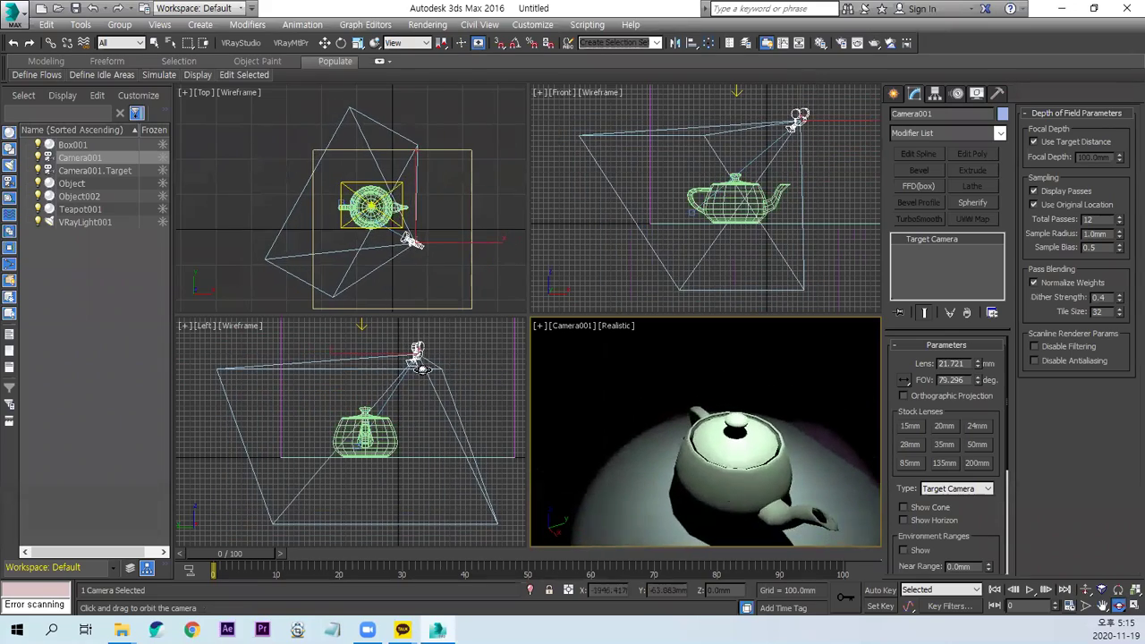
Move and pan the camera to frame the teapot close-up from slightly above, then deselect it.
{"action": "left_click", "coordinate": [325, 43]}
{"action": "mouse_move", "coordinate": [417, 354]}
{"action": "left_mouse_down"}
{"action": "mouse_move", "coordinate": [422, 372]}
{"action": "mouse_move", "coordinate": [405, 376]}
{"action": "left_mouse_up"}
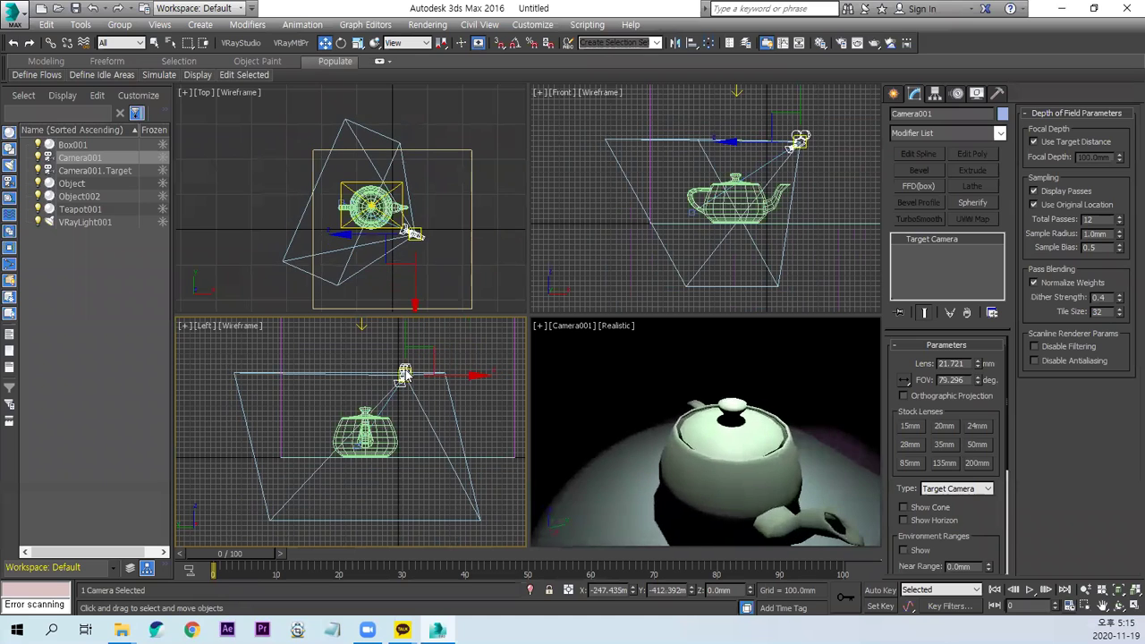
{"action": "right_click", "coordinate": [809, 417]}
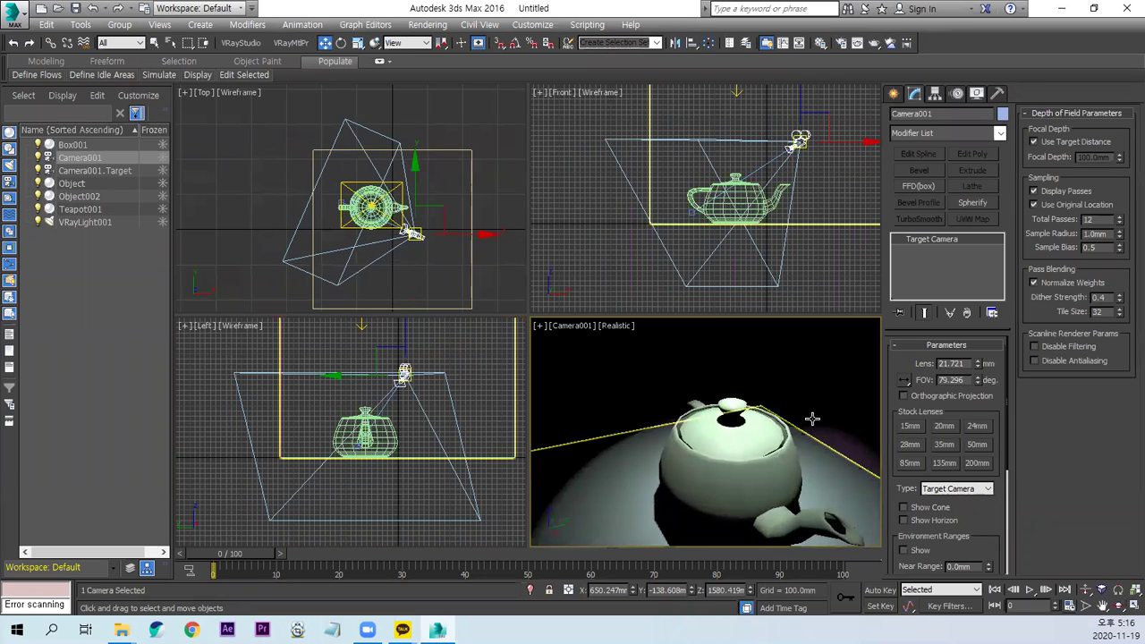
{"action": "left_click", "coordinate": [1132, 606]}
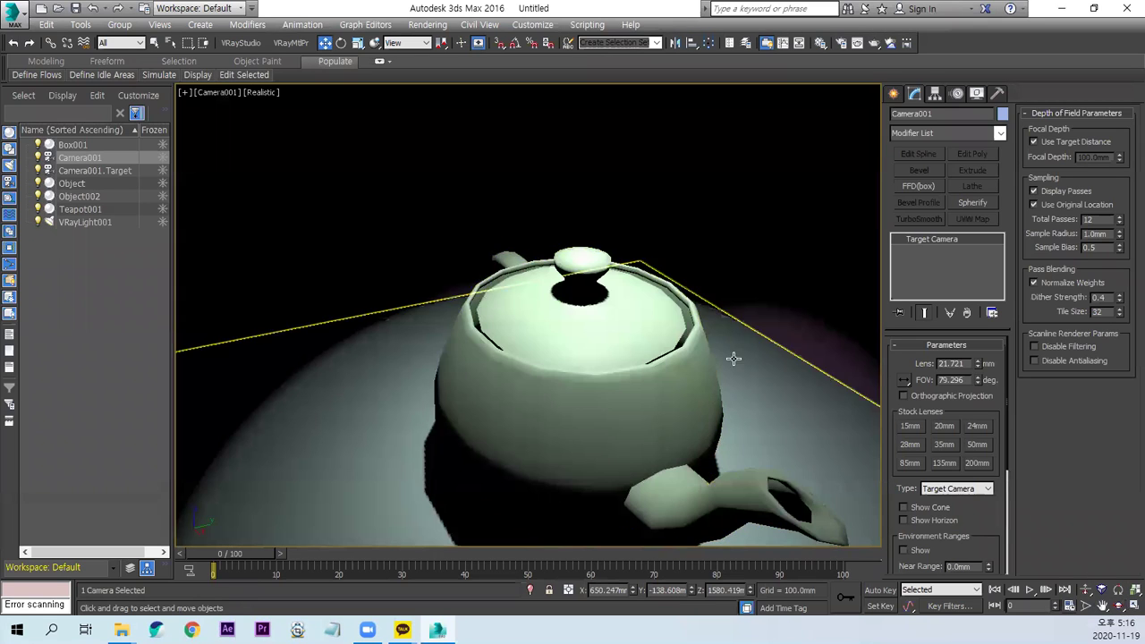
{"action": "left_click", "coordinate": [1125, 606]}
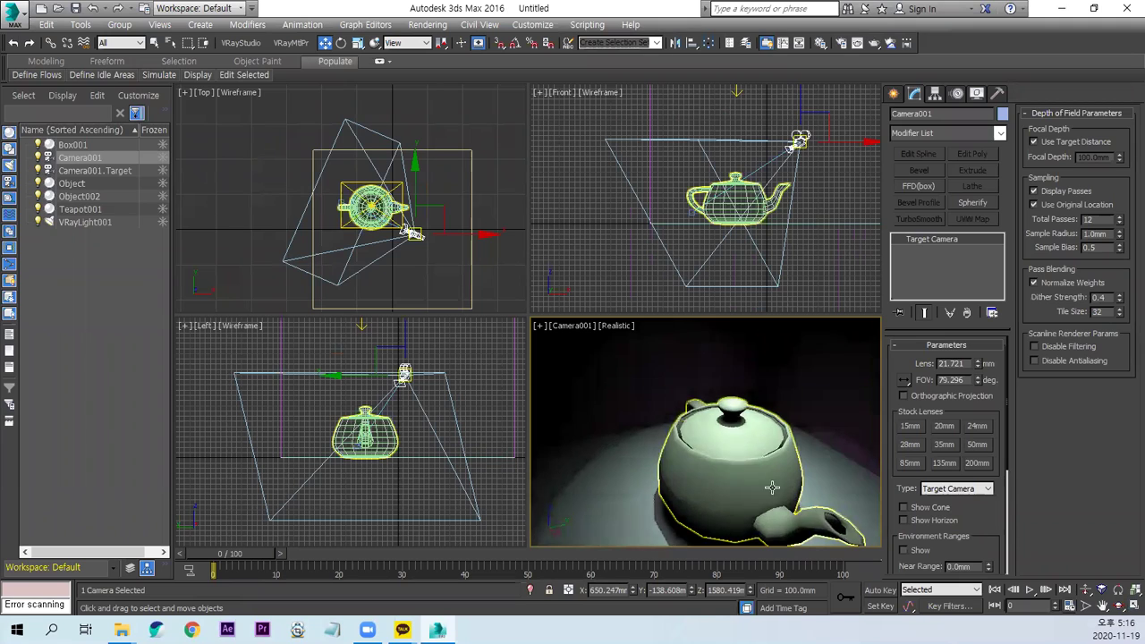
{"action": "middle_click_drag", "start_coordinate": [772, 488], "coordinate": [758, 459]}
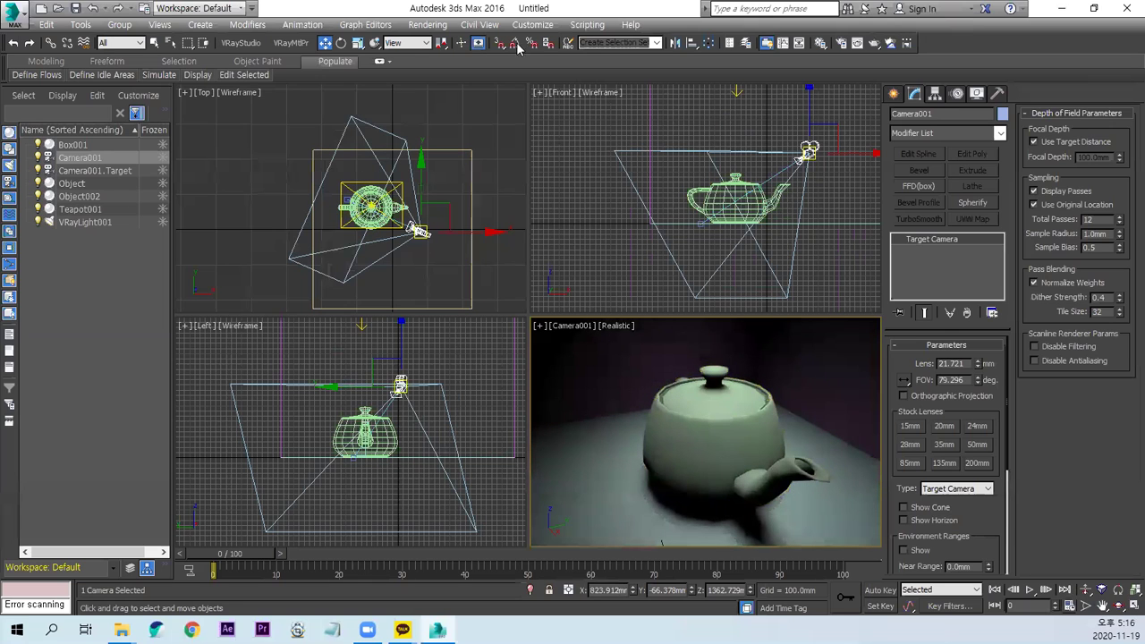
{"action": "left_click", "coordinate": [493, 117]}
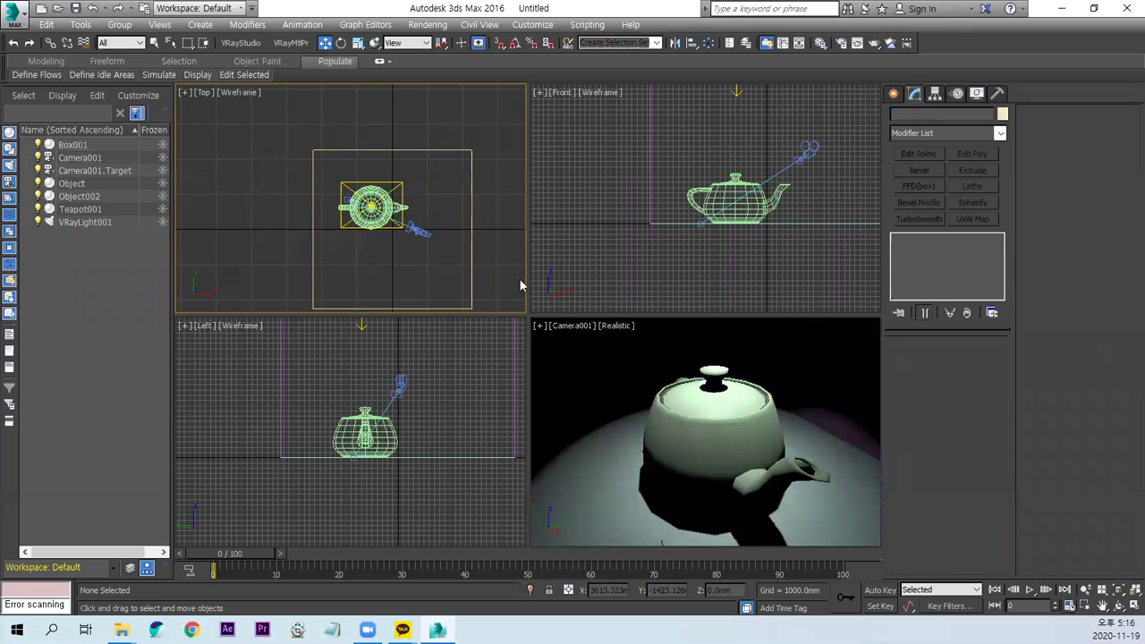
Reset to an empty untitled scene without saving and move the VRayStudioSetup panel to the right.
{"action": "left_click", "coordinate": [23, 16]}
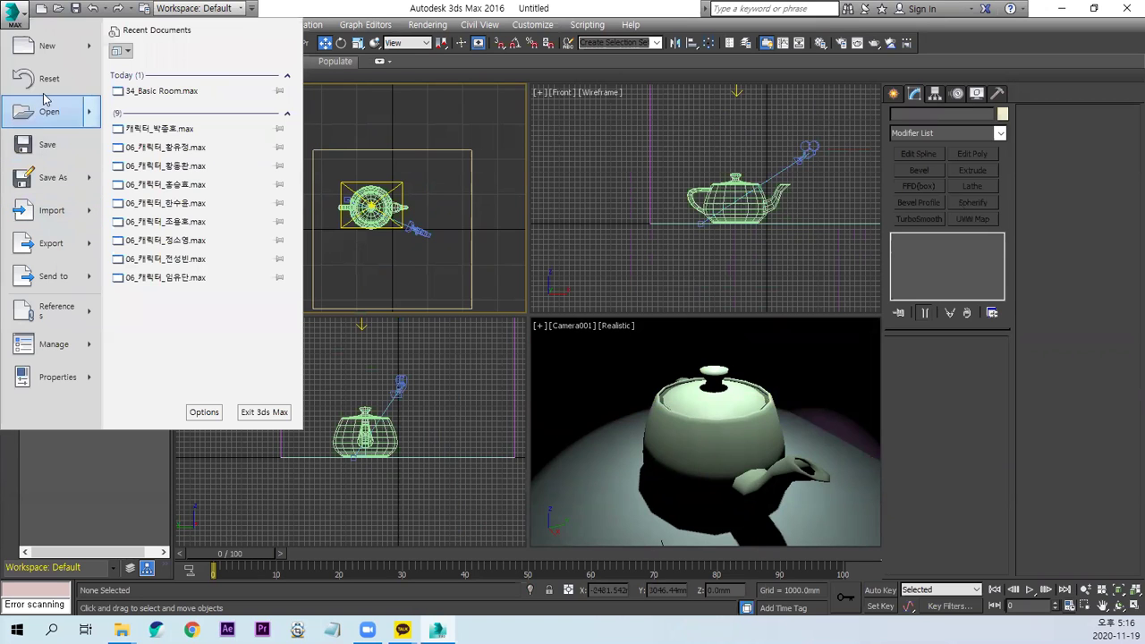
{"action": "left_click", "coordinate": [36, 79]}
{"action": "left_click", "coordinate": [559, 337]}
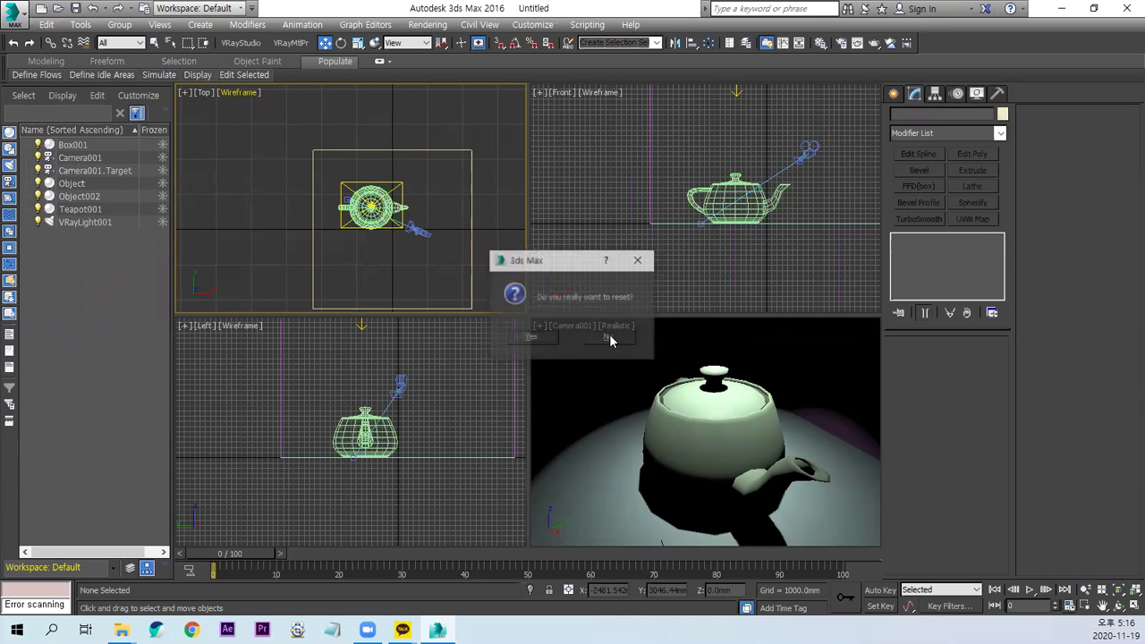
{"action": "left_click", "coordinate": [533, 337]}
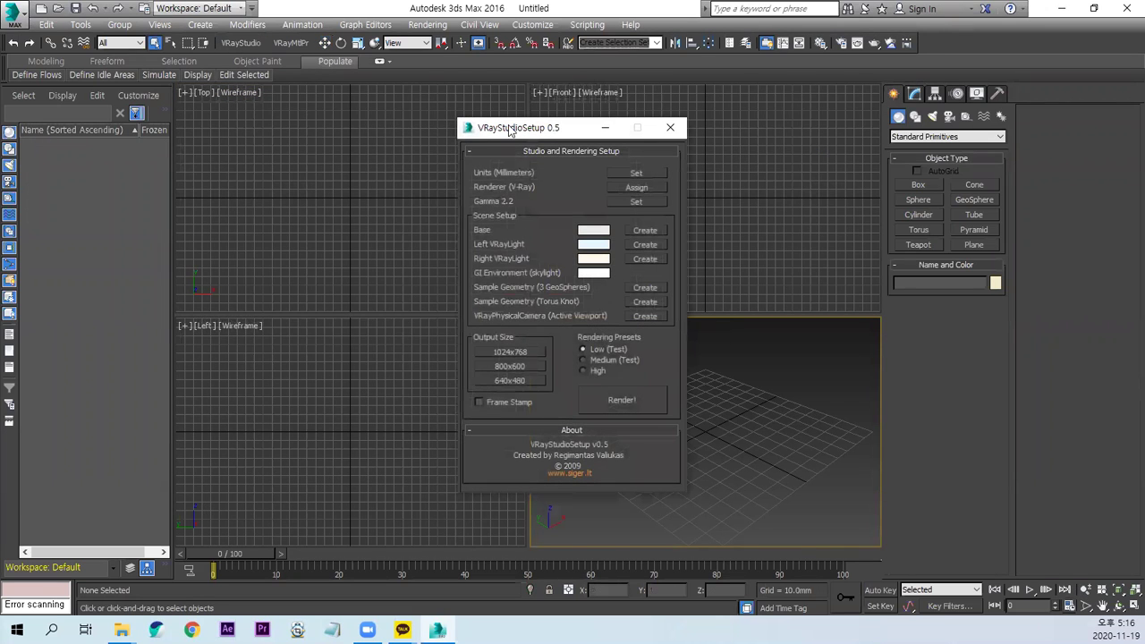
{"action": "left_click_drag", "start_coordinate": [530, 130], "coordinate": [897, 114]}
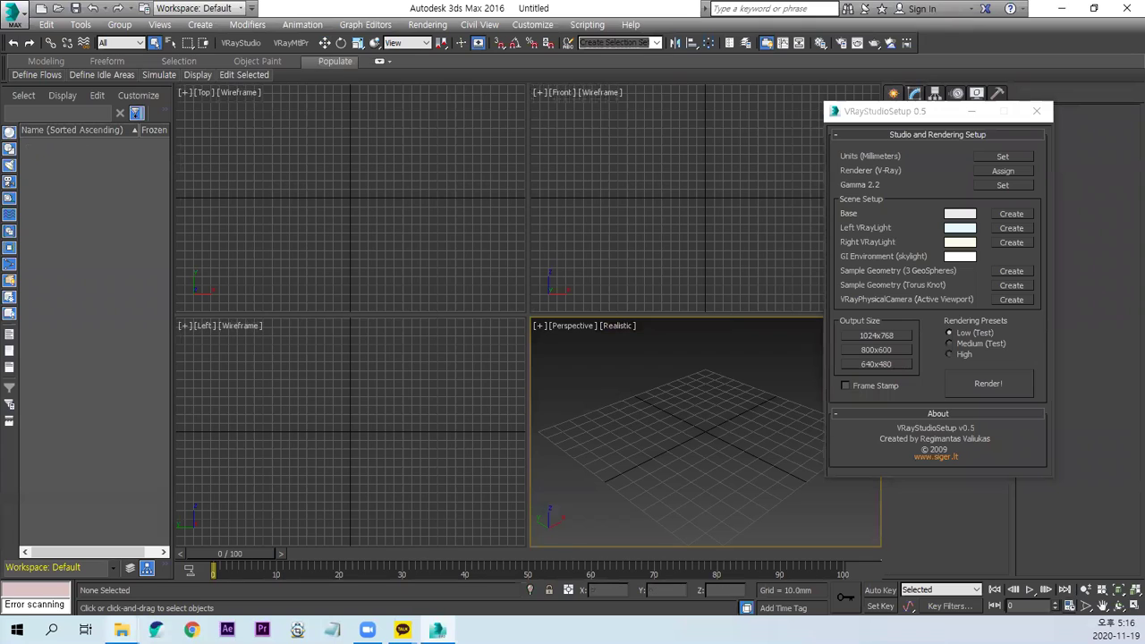
{"action": "left_click", "coordinate": [121, 630]}
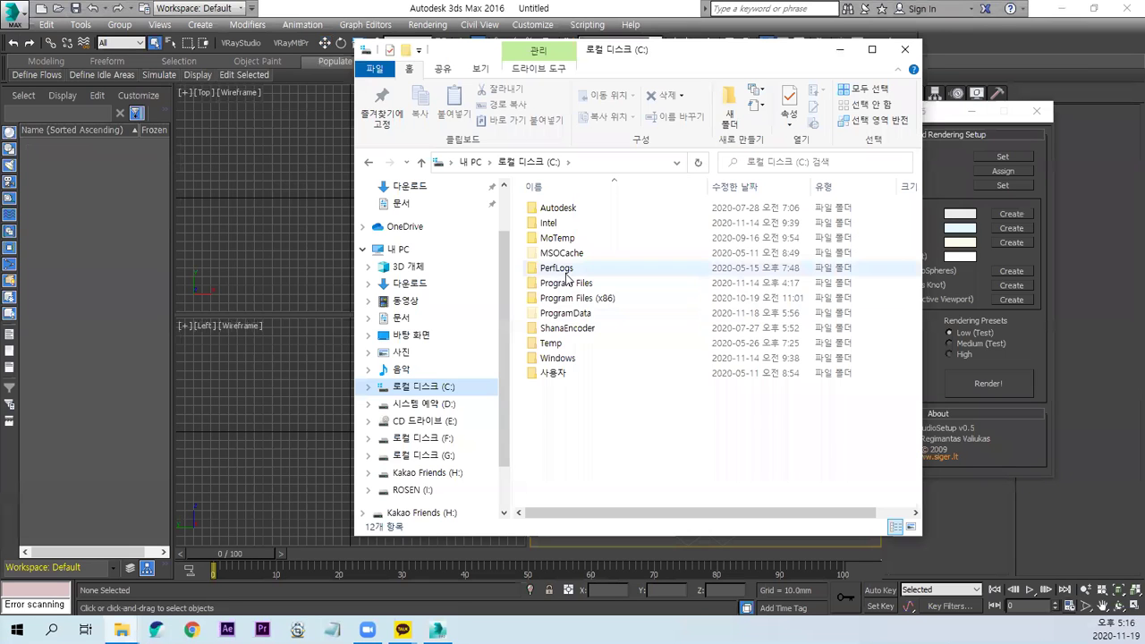
{"action": "double_click", "coordinate": [562, 289]}
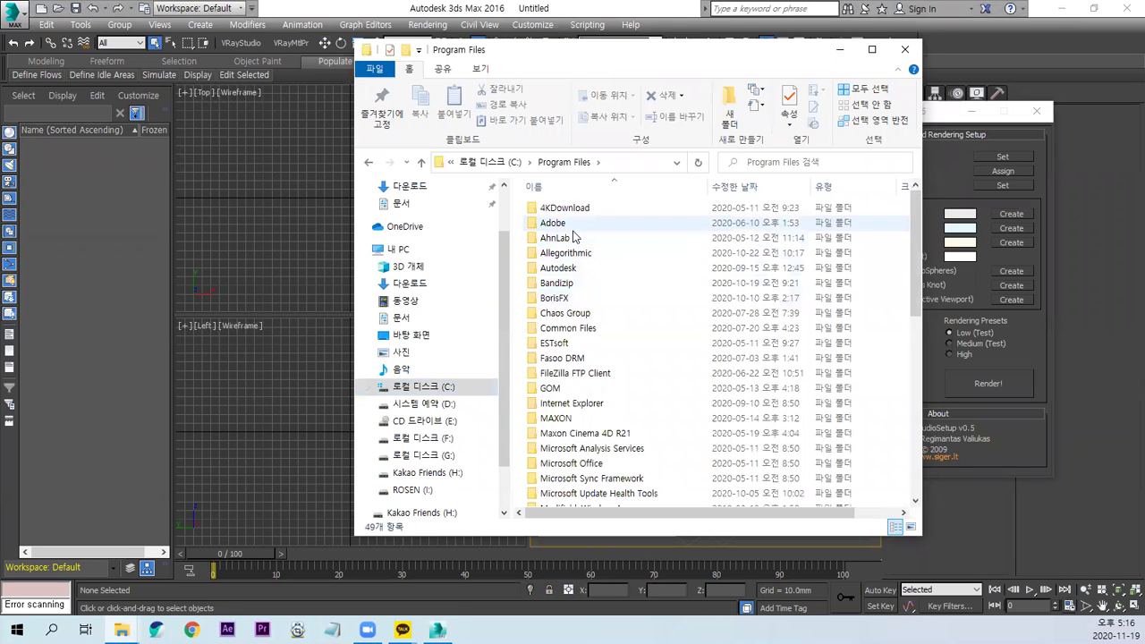
{"action": "double_click", "coordinate": [568, 268]}
{"action": "double_click", "coordinate": [573, 207]}
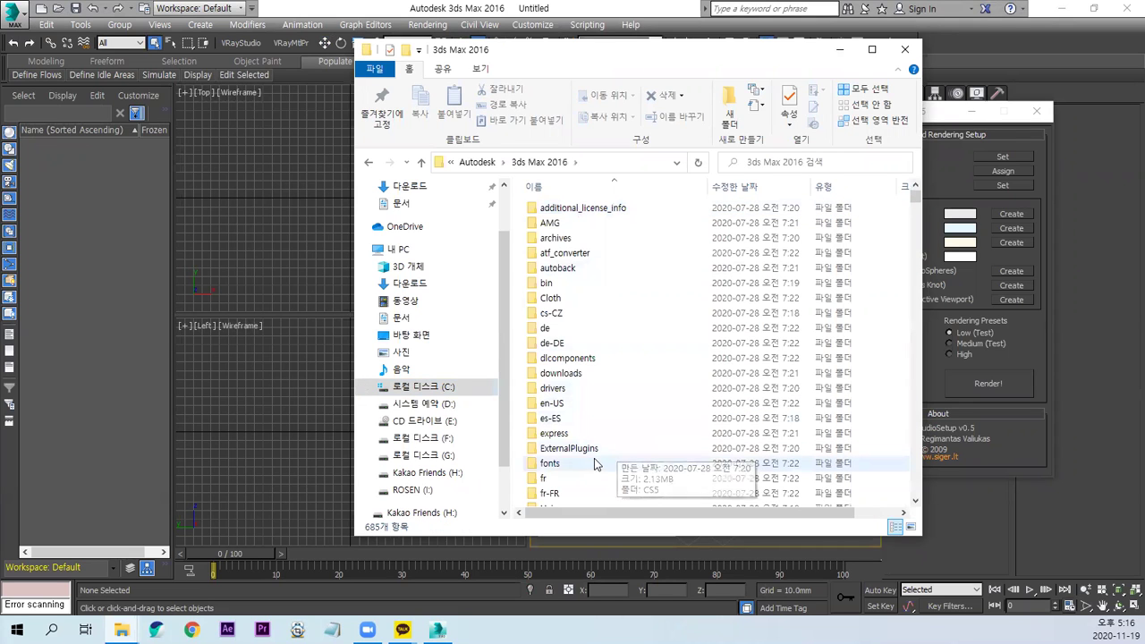
{"action": "scroll", "coordinate": [607, 469], "scroll_direction": "down", "scroll_amount": 2}
{"action": "scroll", "coordinate": [605, 483], "scroll_direction": "down", "scroll_amount": 1}
{"action": "scroll", "coordinate": [605, 482], "scroll_direction": "down", "scroll_amount": 1}
{"action": "scroll", "coordinate": [609, 479], "scroll_direction": "down", "scroll_amount": 1}
{"action": "double_click", "coordinate": [690, 452]}
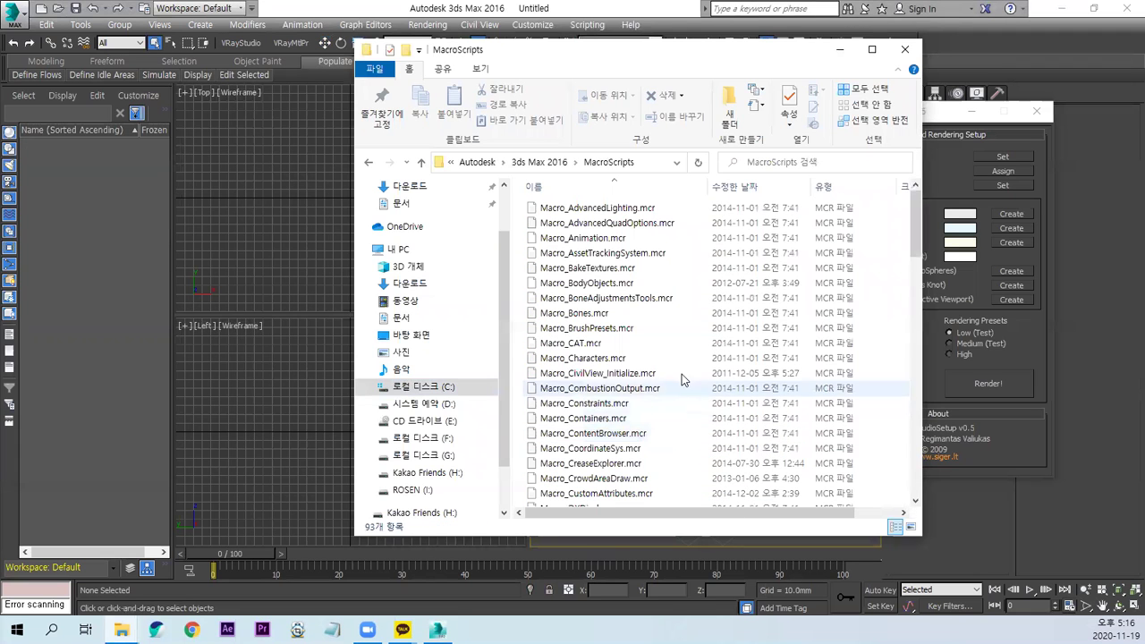
{"action": "left_click", "coordinate": [911, 474]}
{"action": "left_click", "coordinate": [912, 474]}
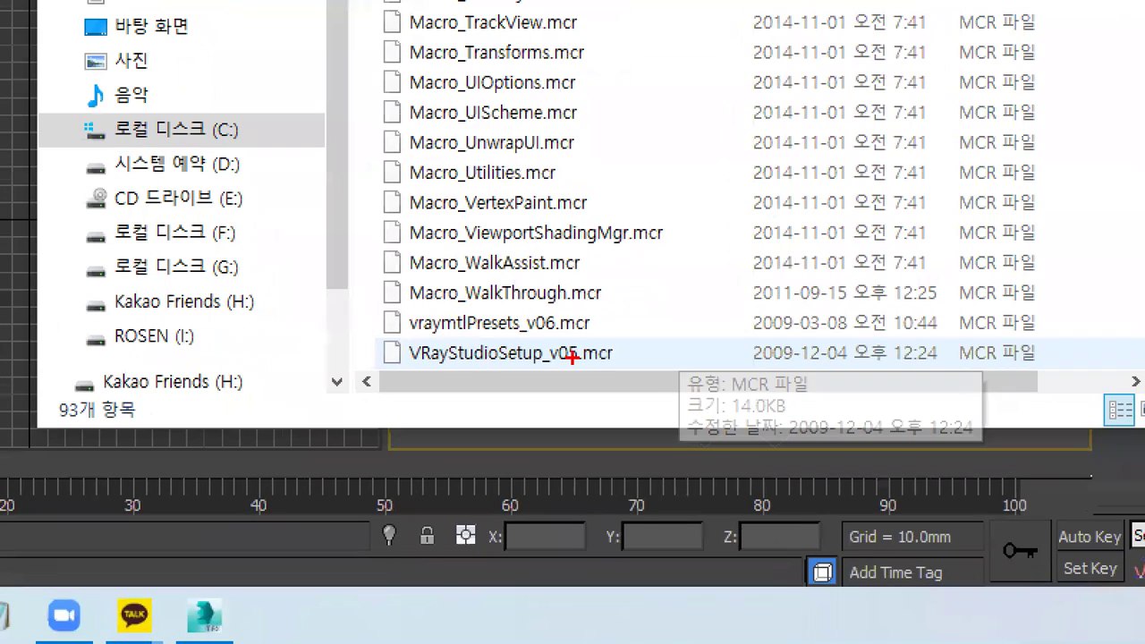
{"action": "left_click_drag", "start_coordinate": [653, 501], "coordinate": [519, 473]}
{"action": "left_click_drag", "start_coordinate": [367, 302], "coordinate": [640, 366]}
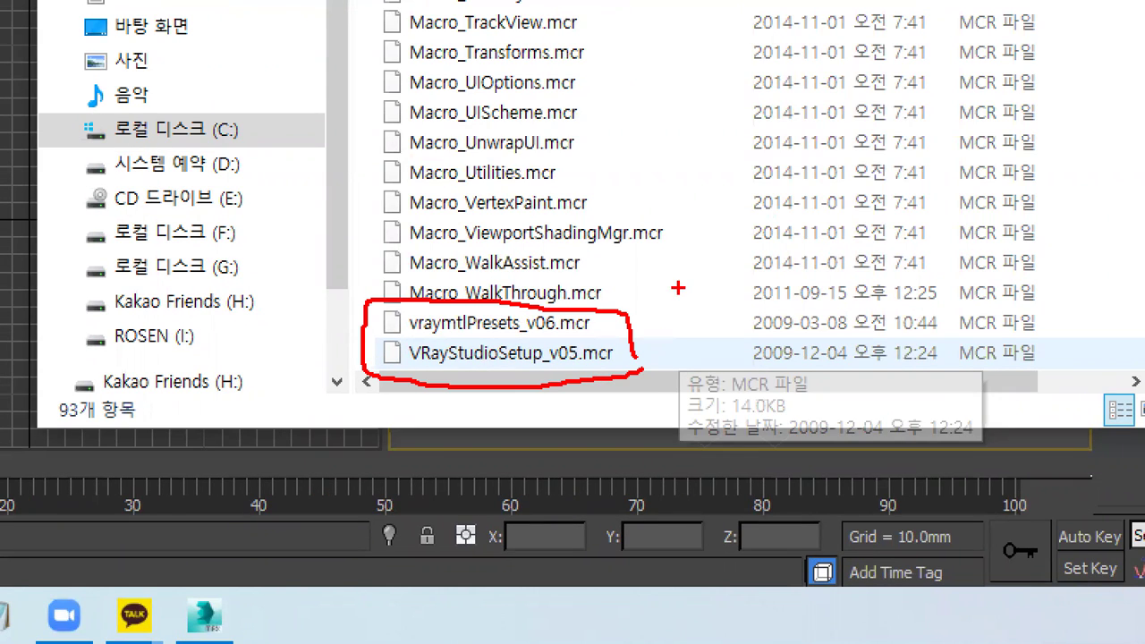
{"action": "key", "text": "Escape"}
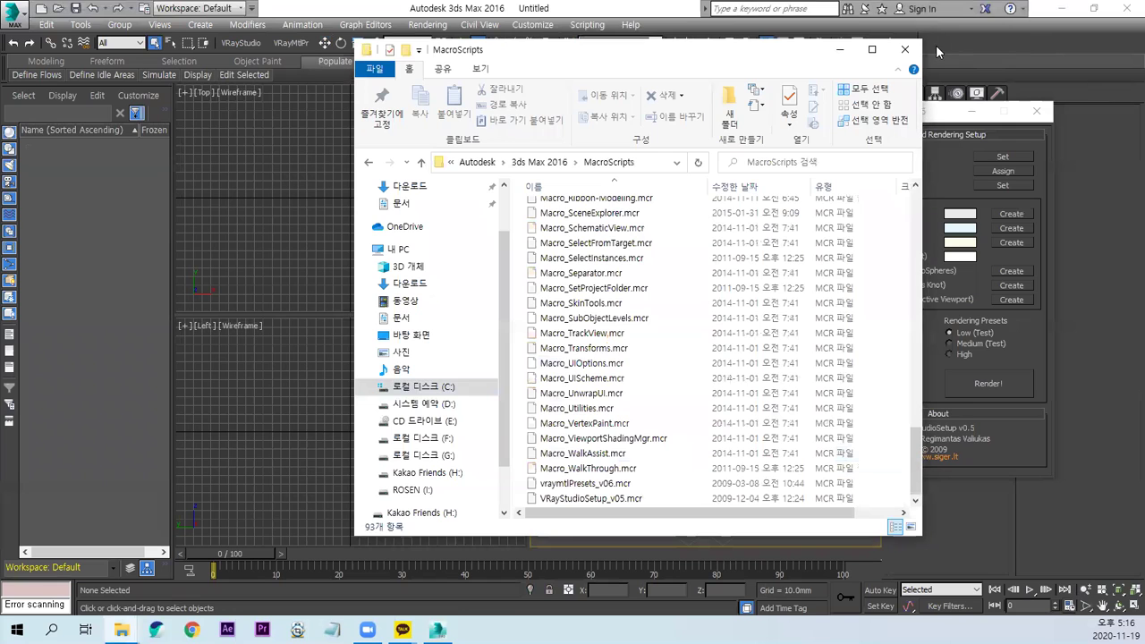
{"action": "left_click", "coordinate": [905, 49]}
{"action": "left_click_drag", "start_coordinate": [867, 116], "coordinate": [450, 142]}
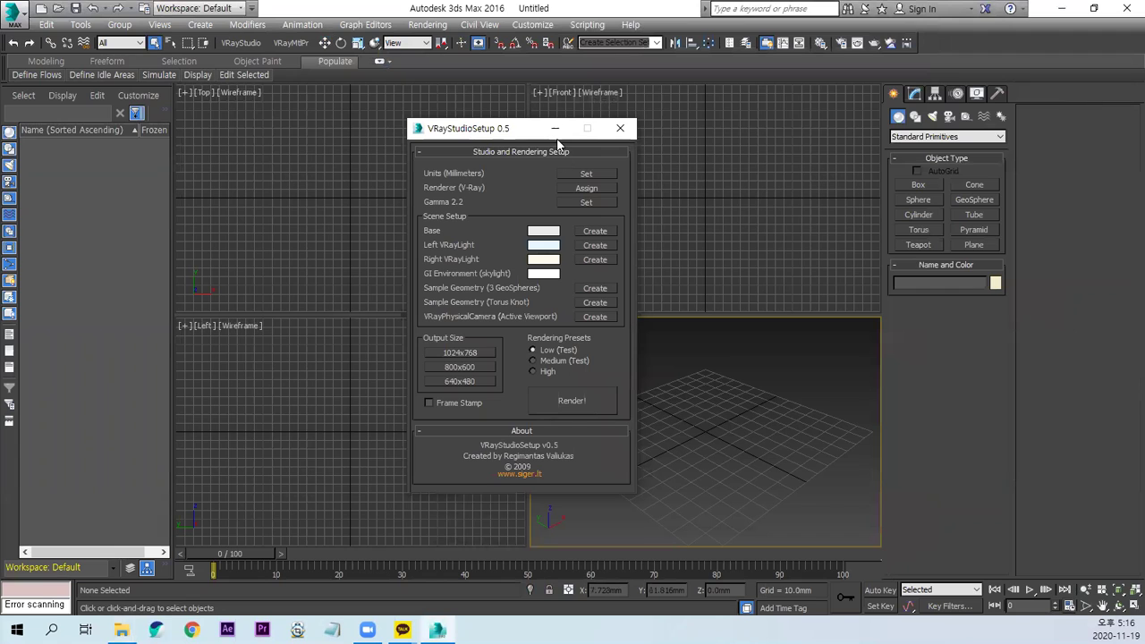
Close VRayStudioSetup and open Customize User Interface on its Toolbars page.
{"action": "left_click", "coordinate": [624, 130]}
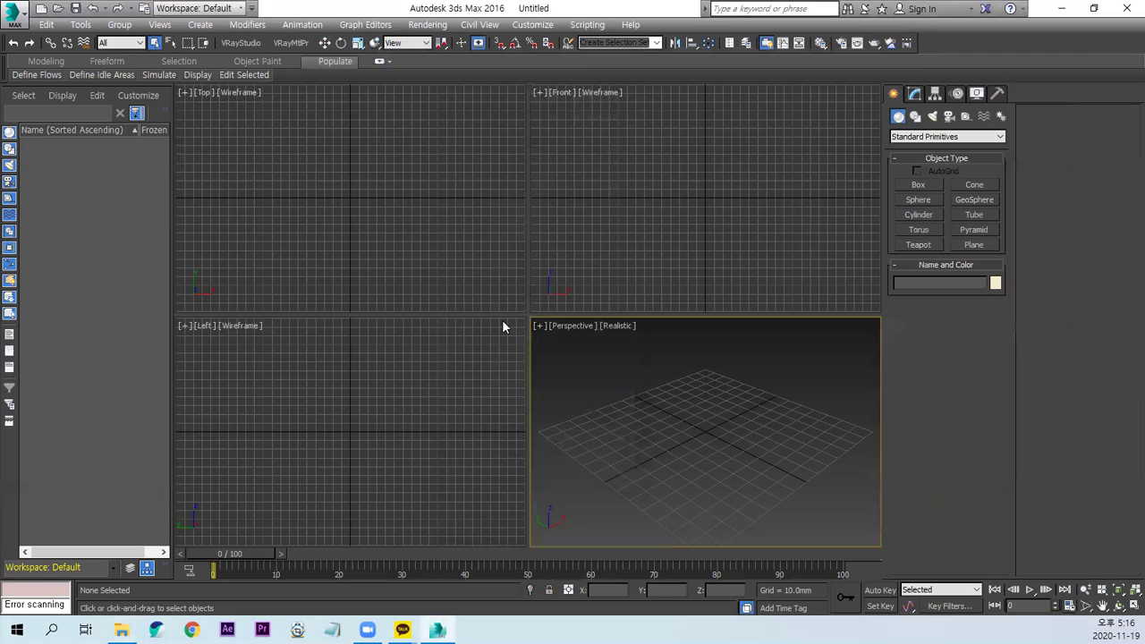
{"action": "right_click", "coordinate": [938, 41]}
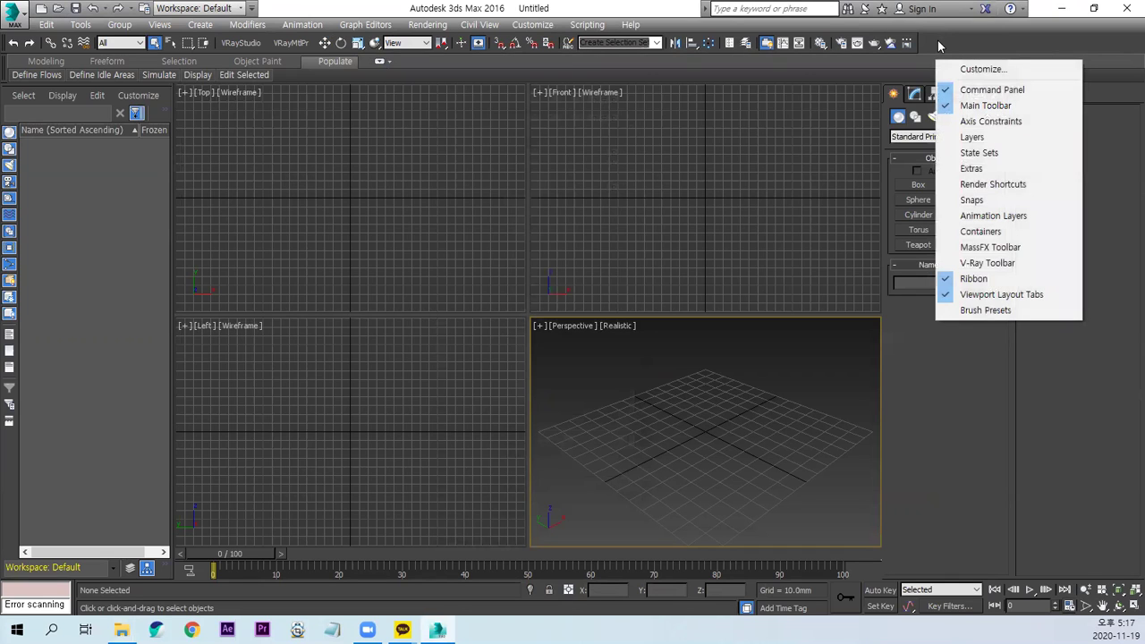
{"action": "left_click", "coordinate": [982, 69]}
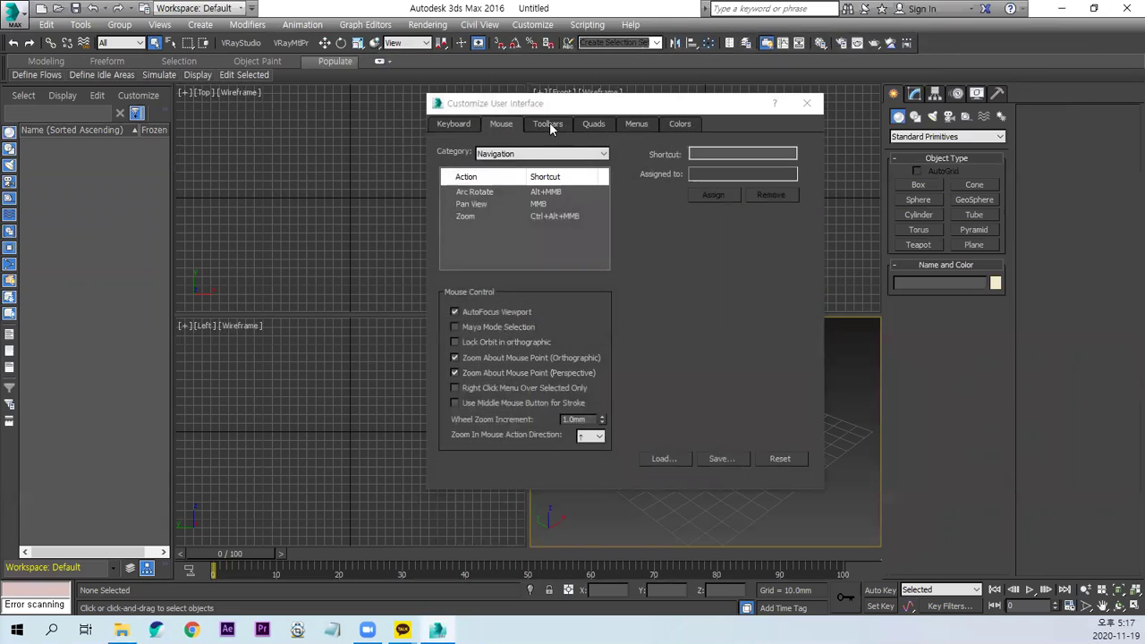
{"action": "left_click", "coordinate": [549, 125]}
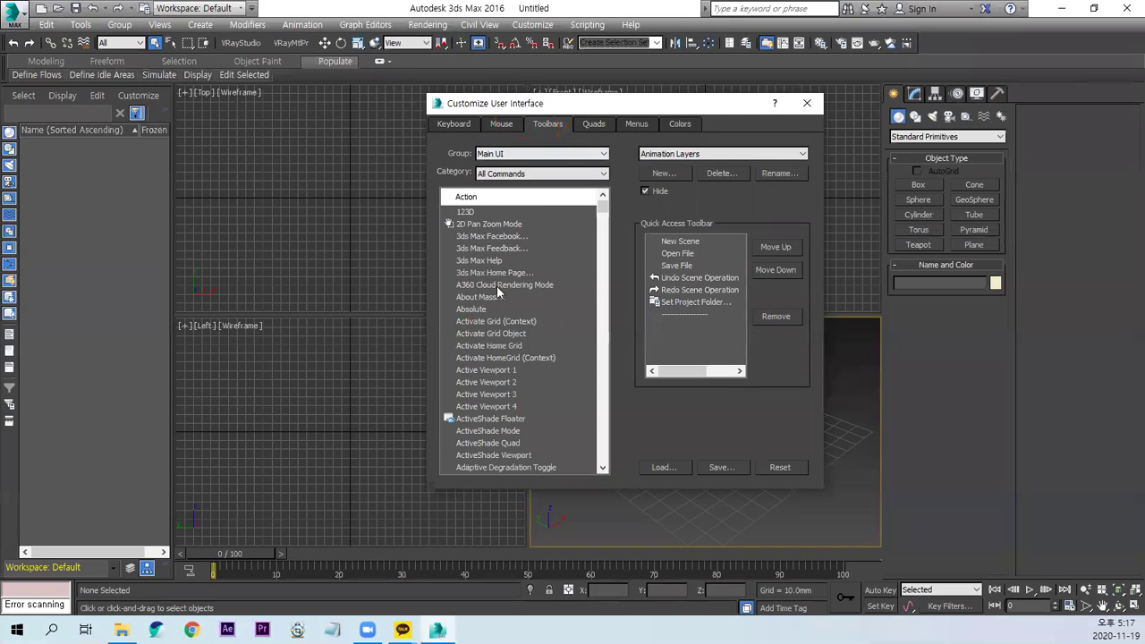
Locate the VRay Studio Setup and VRayMtl Quick Presets actions in the action list.
{"action": "left_click", "coordinate": [497, 285]}
{"action": "type", "text": "v"}
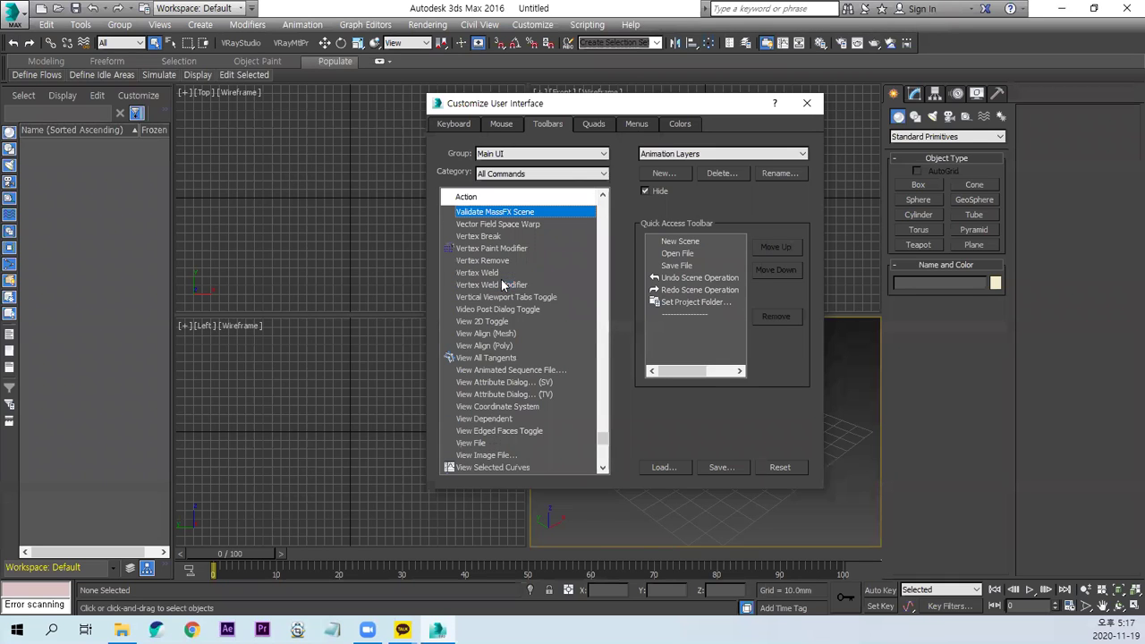
{"action": "left_click", "coordinate": [482, 251]}
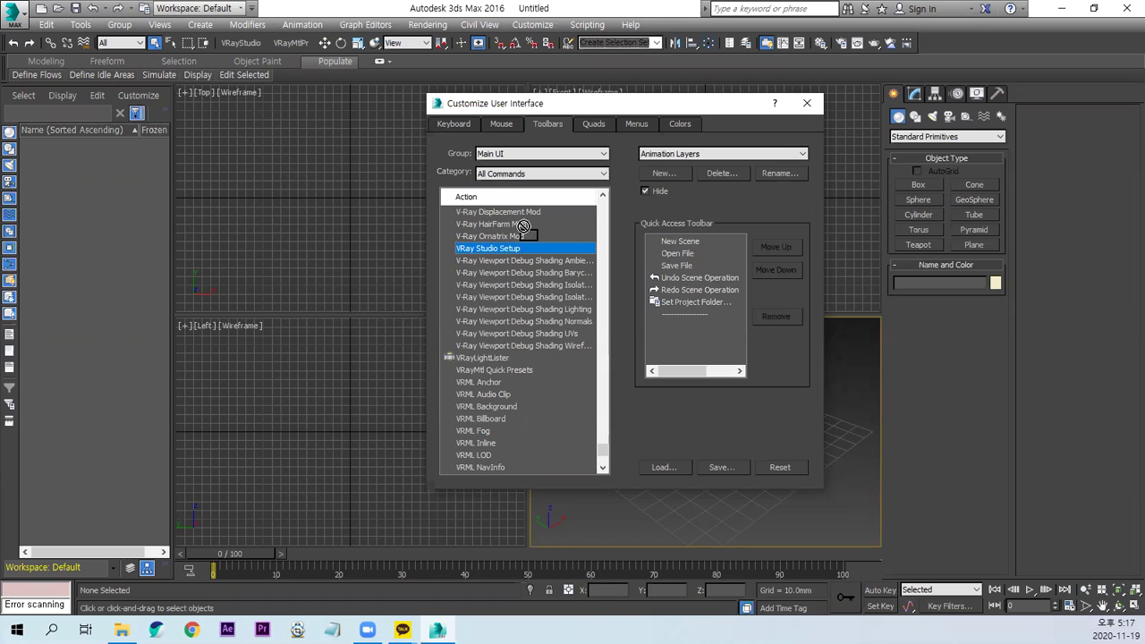
{"action": "left_click", "coordinate": [488, 371]}
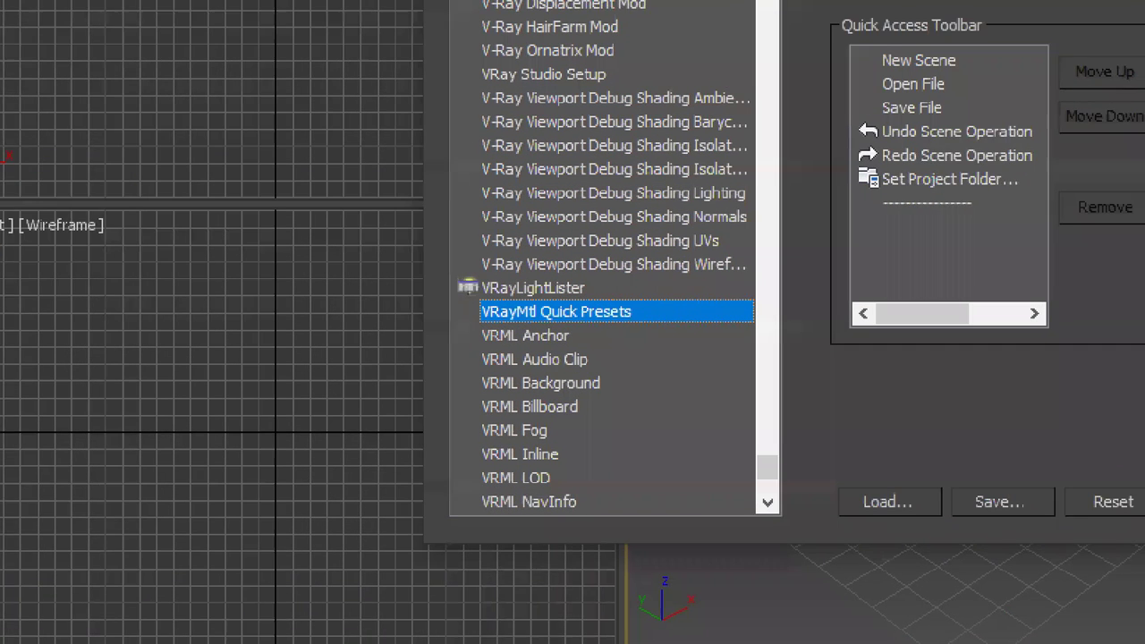
{"action": "mouse_move", "coordinate": [503, 383]}
{"action": "left_mouse_down"}
{"action": "mouse_move", "coordinate": [451, 374]}
{"action": "mouse_move", "coordinate": [304, 58]}
{"action": "mouse_move", "coordinate": [521, 372]}
{"action": "left_mouse_up"}
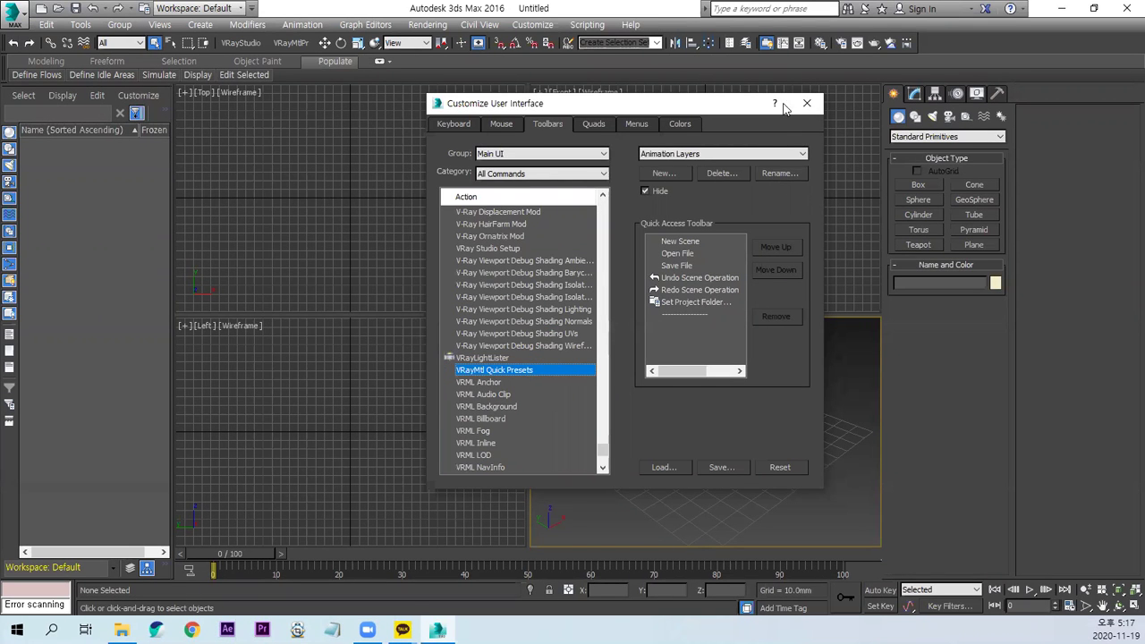
Open VRayStudioSetup, set units and gamma 2.2, and create the curved white studio base.
{"action": "left_click", "coordinate": [806, 104]}
{"action": "left_click", "coordinate": [261, 41]}
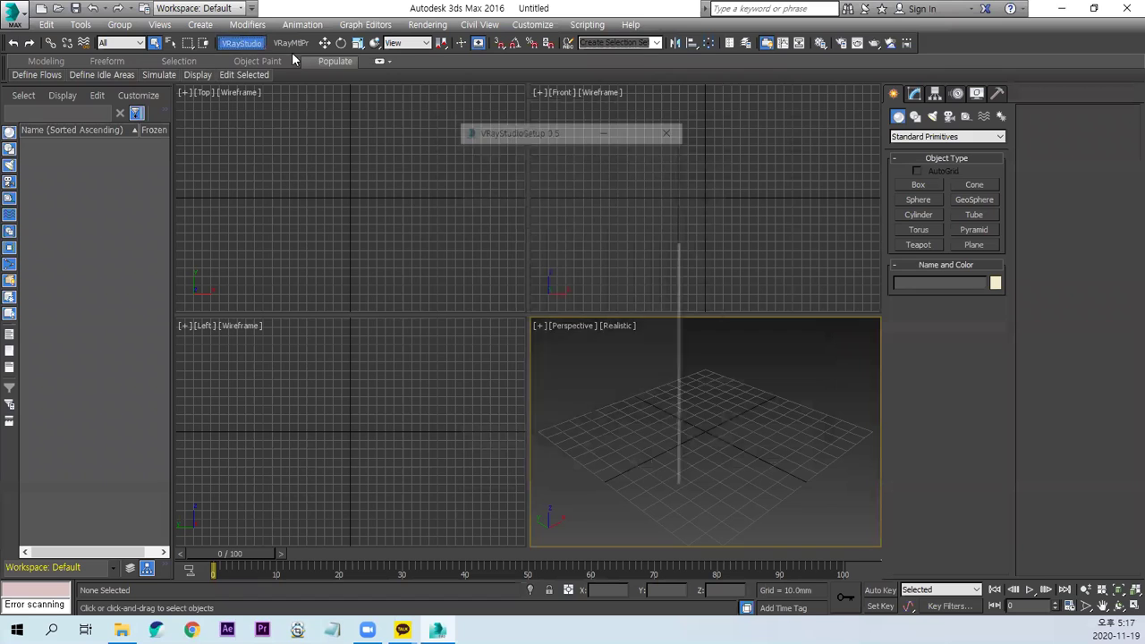
{"action": "left_click_drag", "start_coordinate": [569, 133], "coordinate": [788, 86]}
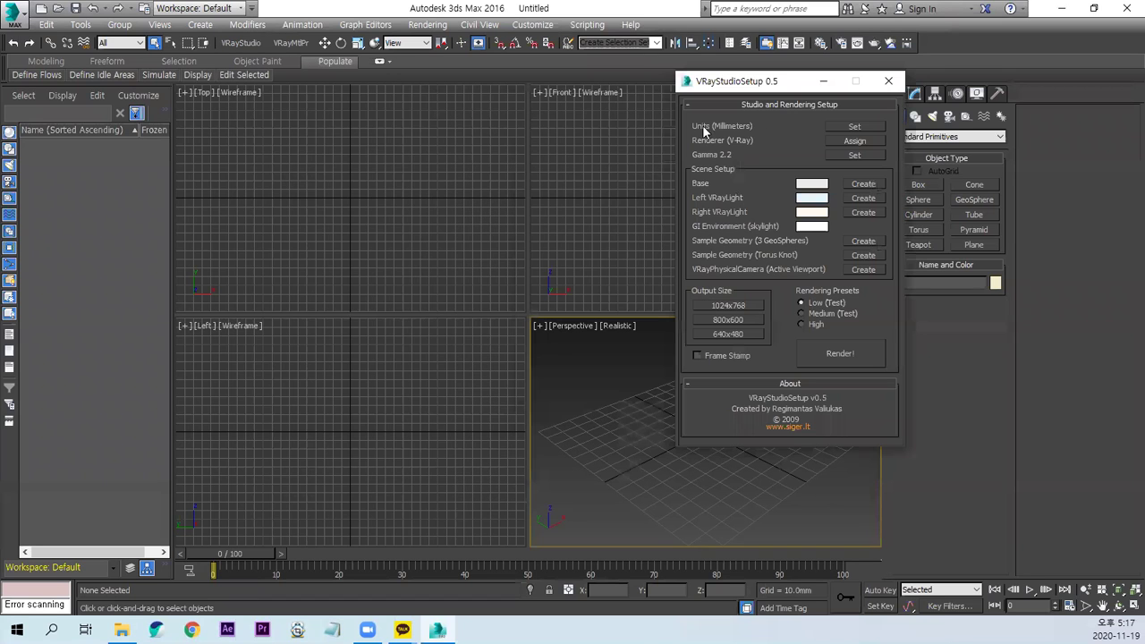
{"action": "left_click", "coordinate": [856, 154]}
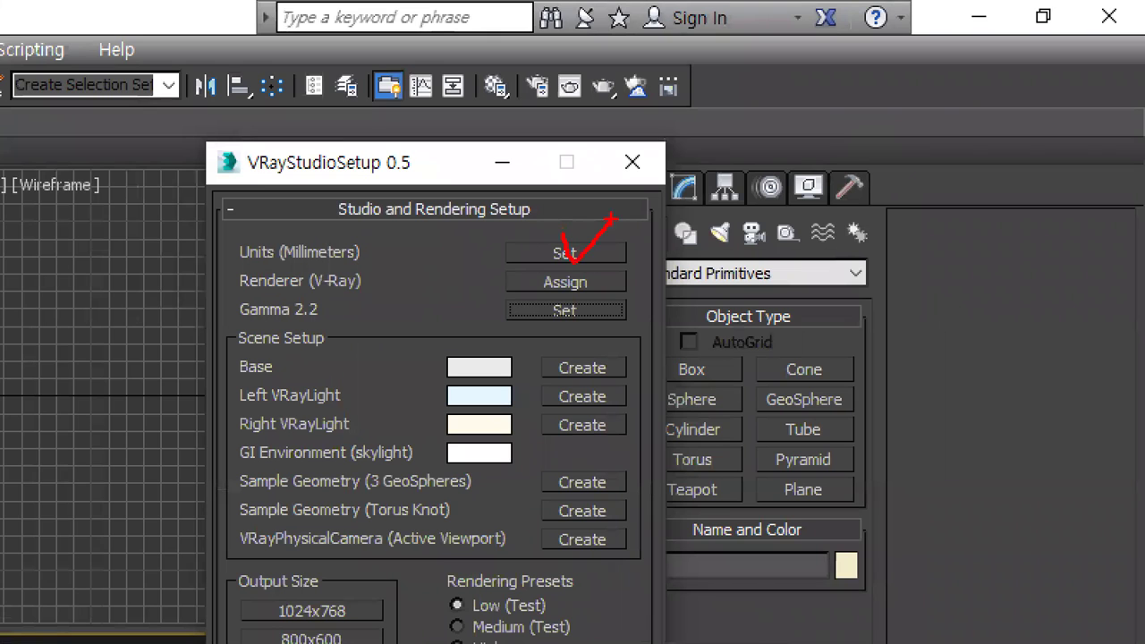
{"action": "left_click_drag", "start_coordinate": [616, 302], "coordinate": [683, 262]}
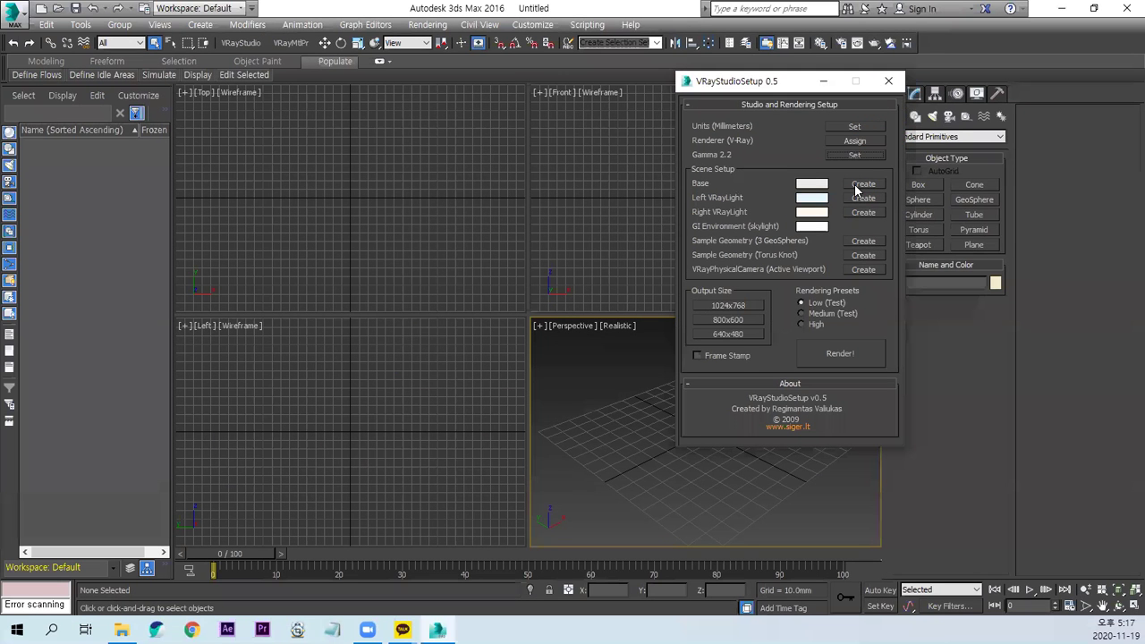
{"action": "left_click", "coordinate": [864, 184]}
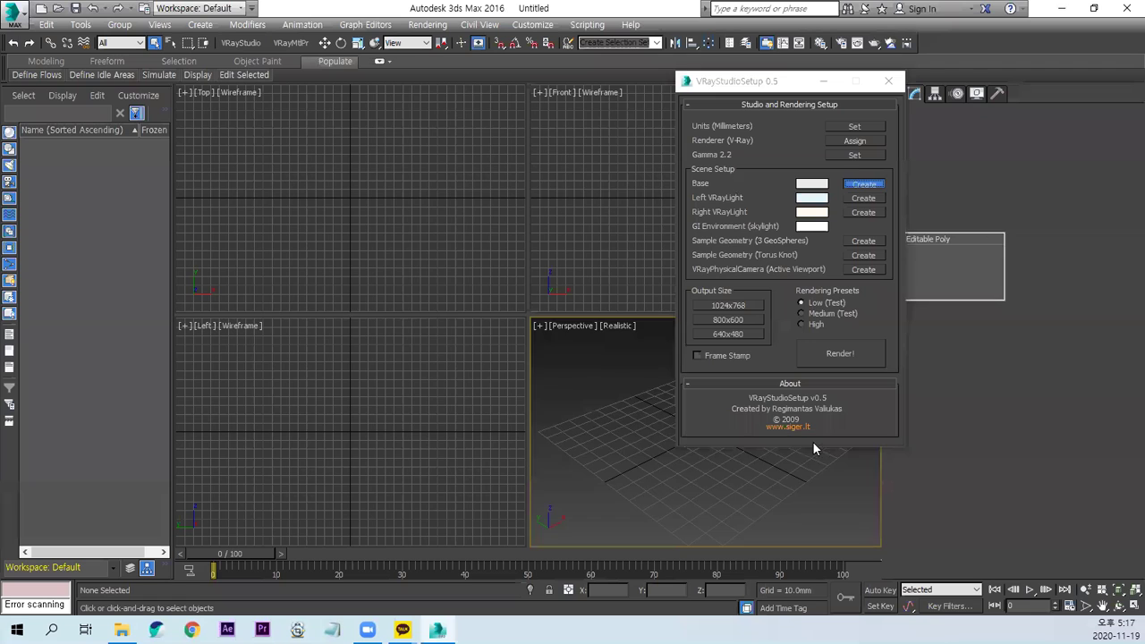
Add the left and right VRayLights and the sample Torus Knot geometry.
{"action": "left_click", "coordinate": [715, 101]}
{"action": "left_click_drag", "start_coordinate": [715, 102], "coordinate": [59, 175]}
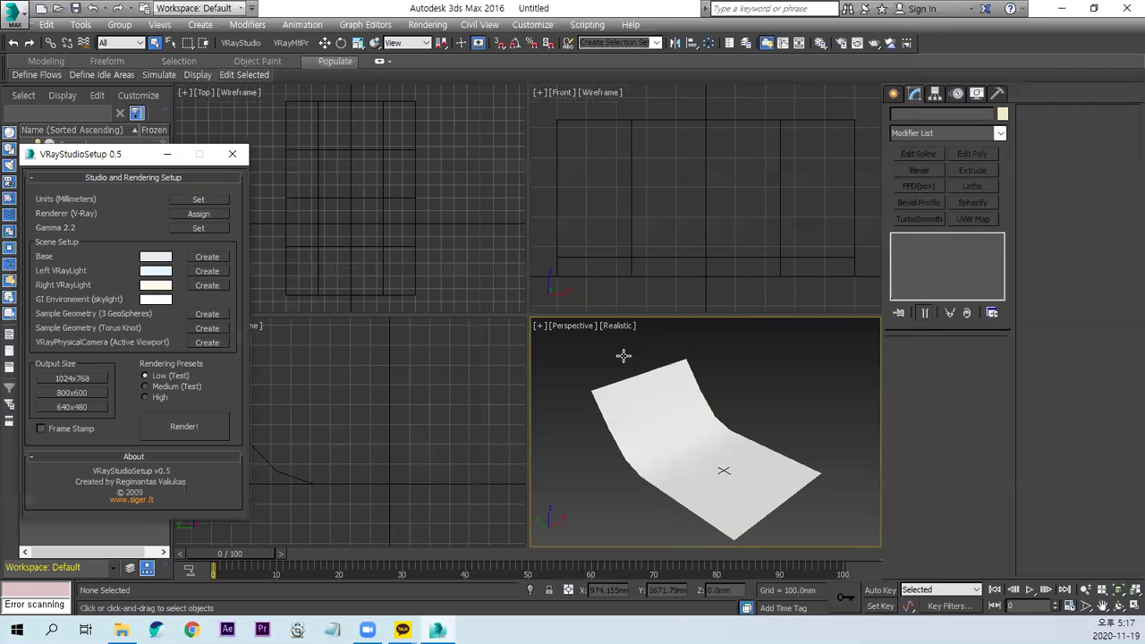
{"action": "left_click", "coordinate": [215, 274]}
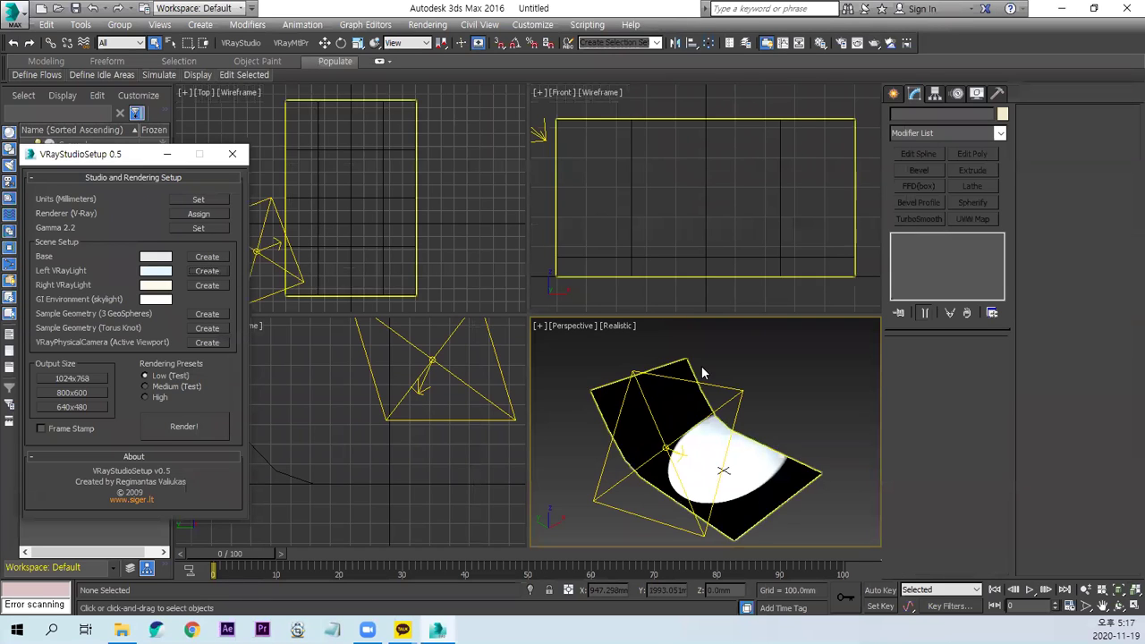
{"action": "left_click", "coordinate": [206, 284]}
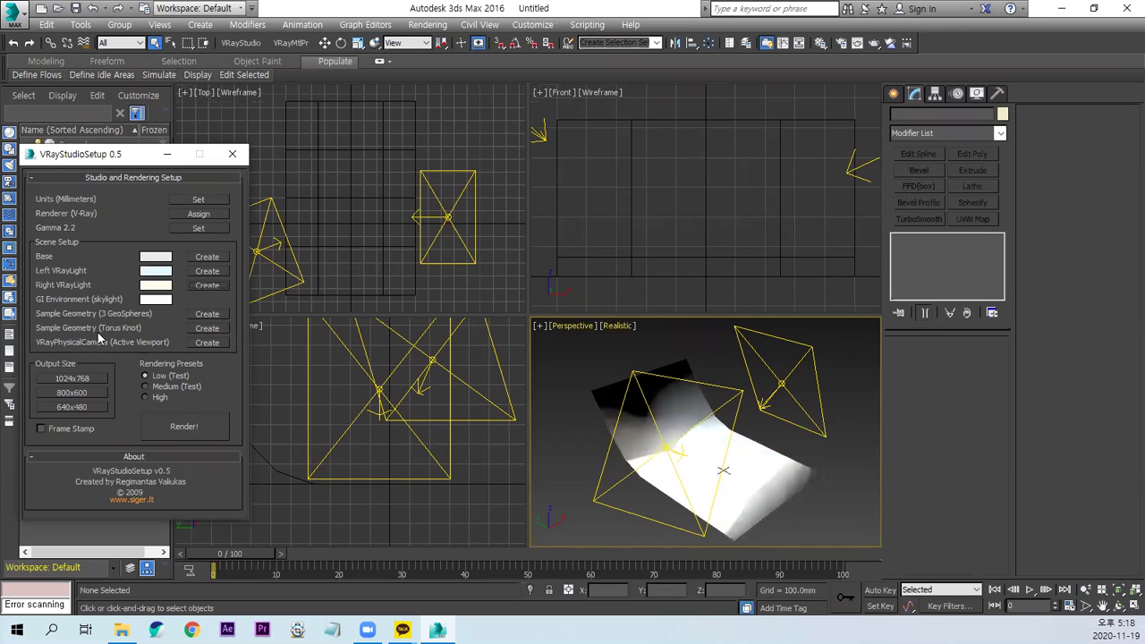
{"action": "left_click", "coordinate": [207, 328]}
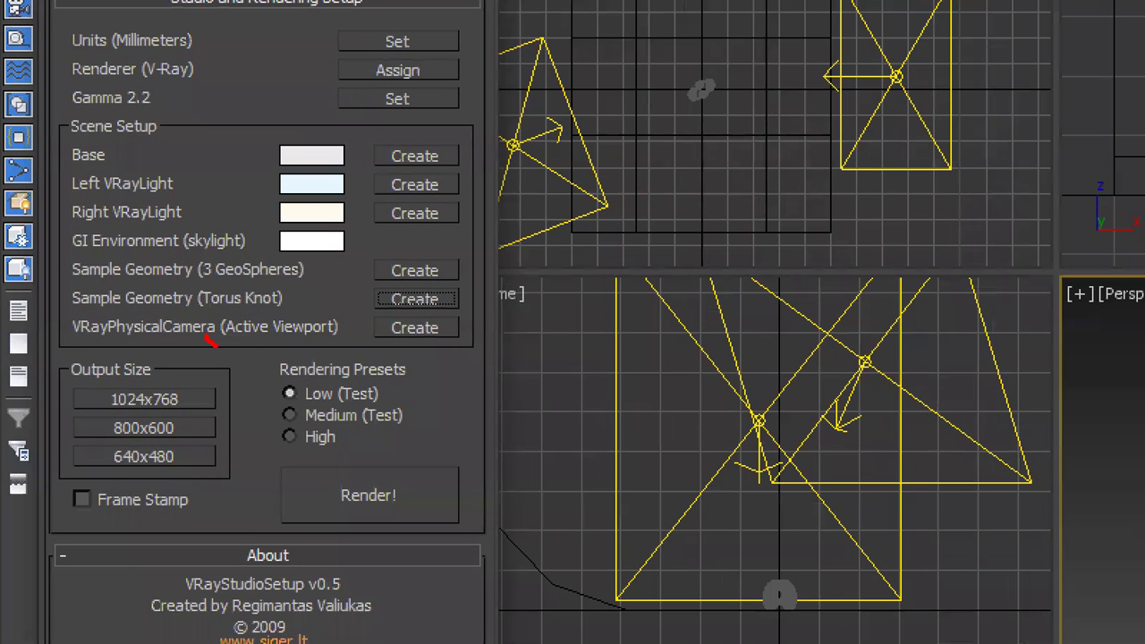
{"action": "left_click_drag", "start_coordinate": [211, 341], "coordinate": [240, 344]}
{"action": "mouse_move", "coordinate": [1085, 234]}
{"action": "left_mouse_down"}
{"action": "mouse_move", "coordinate": [1101, 332]}
{"action": "mouse_move", "coordinate": [1134, 349]}
{"action": "left_mouse_up"}
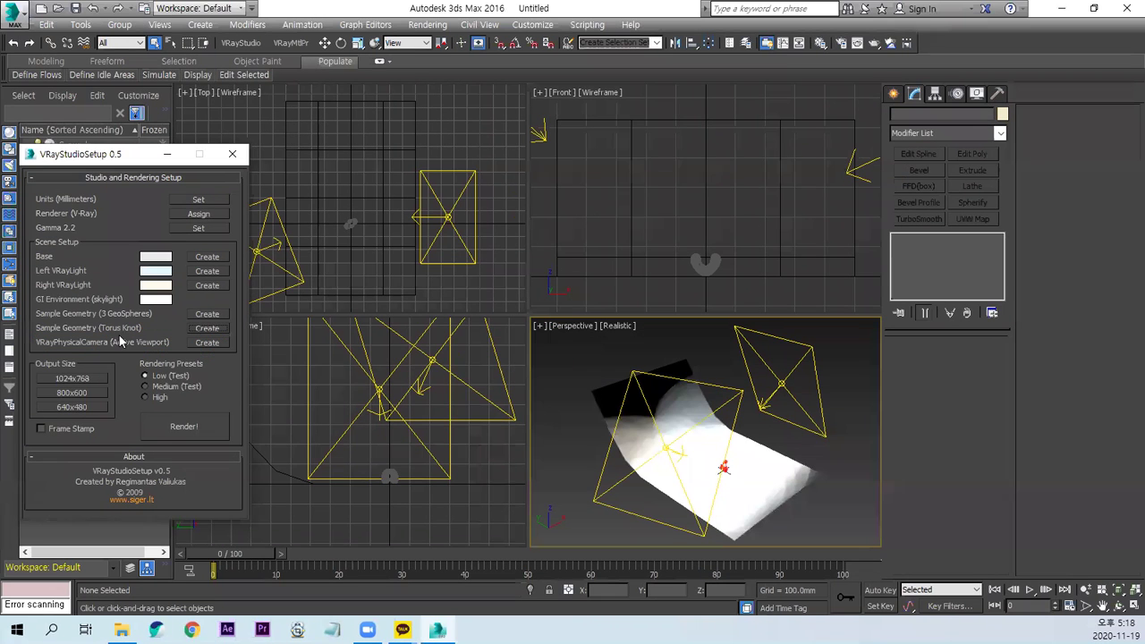
Create a VRay physical camera, make its view active, and render a 640x480 test.
{"action": "left_click", "coordinate": [195, 345]}
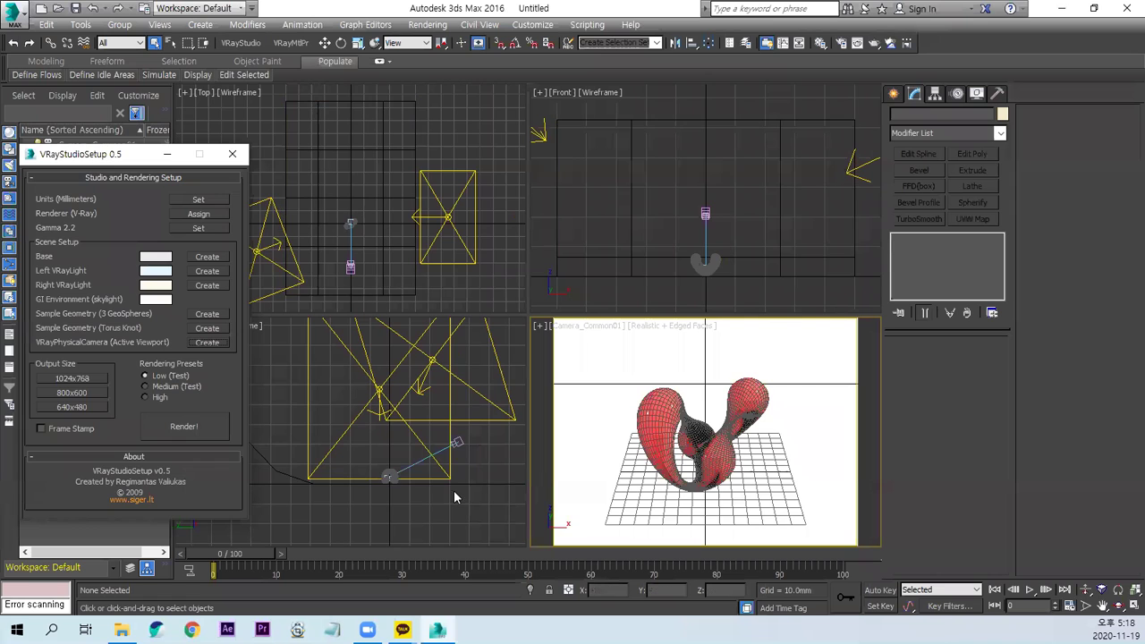
{"action": "scroll", "coordinate": [435, 489], "scroll_direction": "up", "scroll_amount": 3}
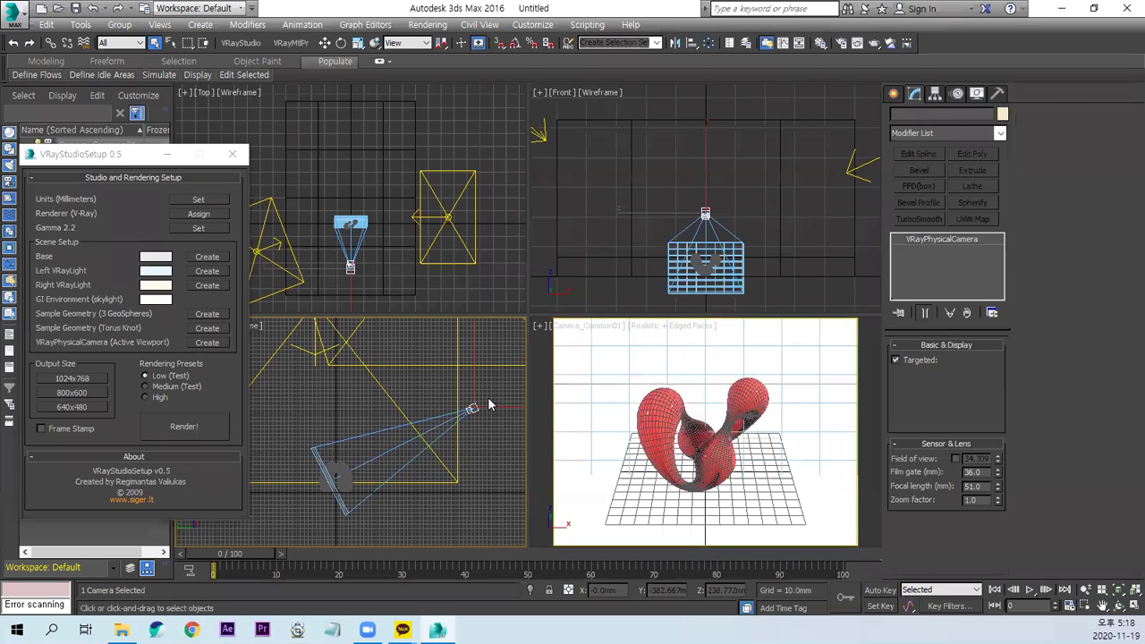
{"action": "left_click", "coordinate": [761, 493]}
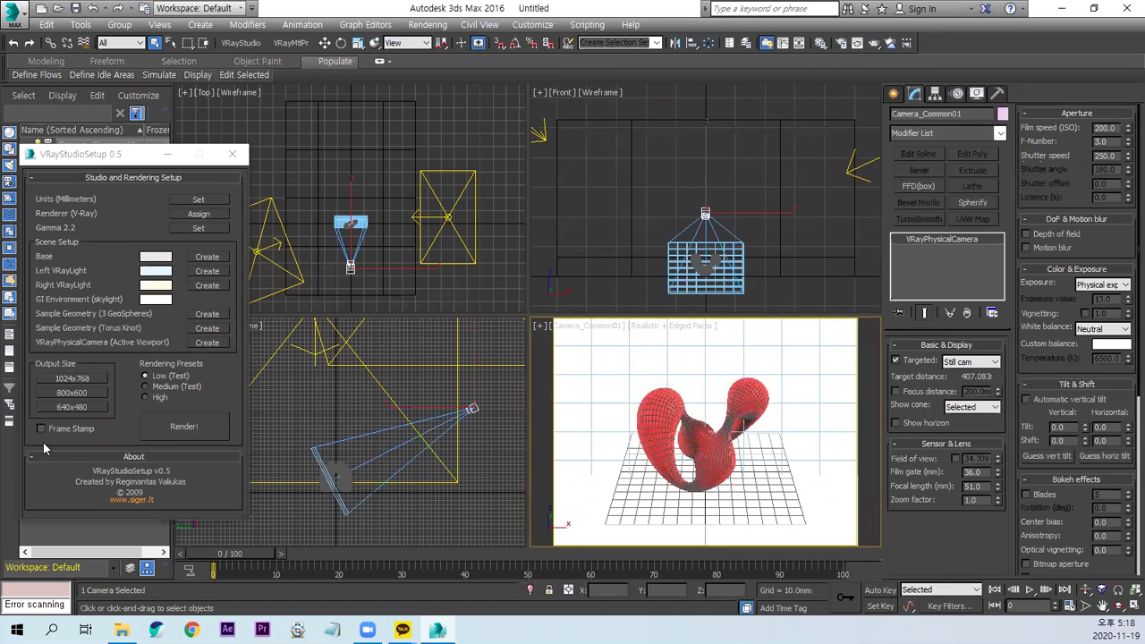
{"action": "left_click", "coordinate": [84, 408]}
{"action": "left_click", "coordinate": [198, 426]}
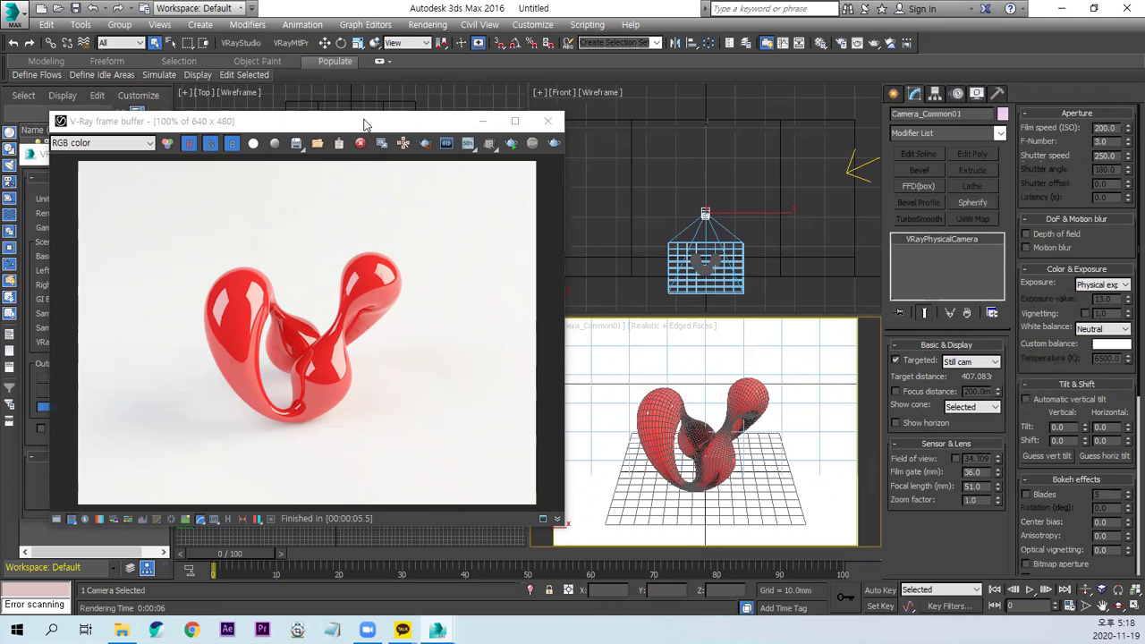
{"action": "left_click_drag", "start_coordinate": [364, 123], "coordinate": [840, 92]}
Open the VRayMtl Presets list and expand the Metal, Liquid and Glass categories.
{"action": "left_click", "coordinate": [296, 43]}
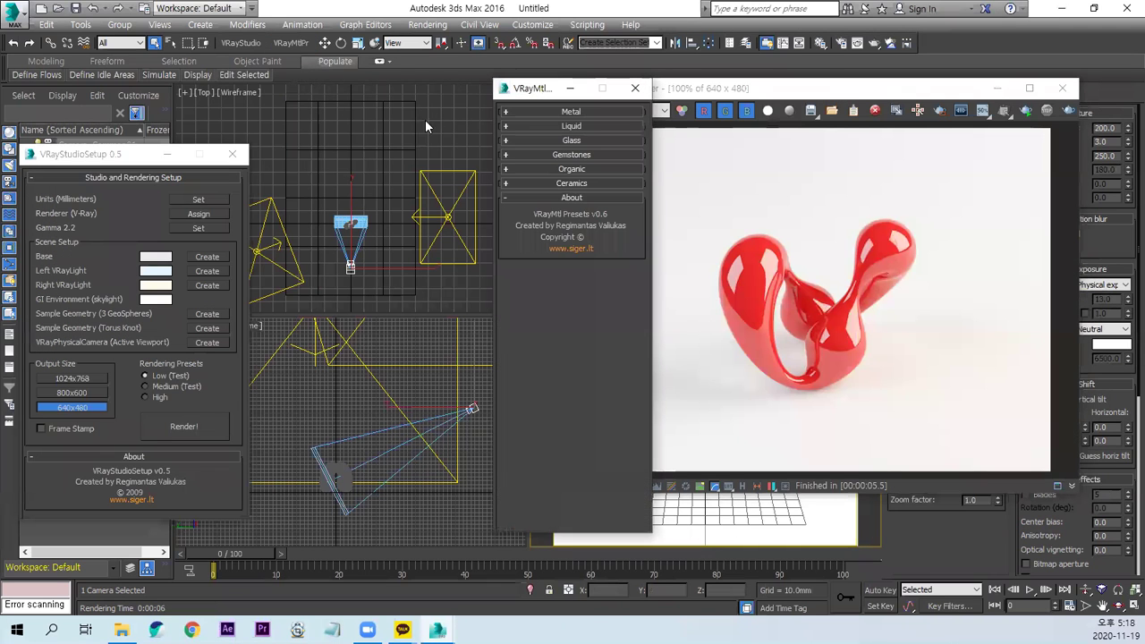
{"action": "left_click_drag", "start_coordinate": [528, 96], "coordinate": [240, 103]}
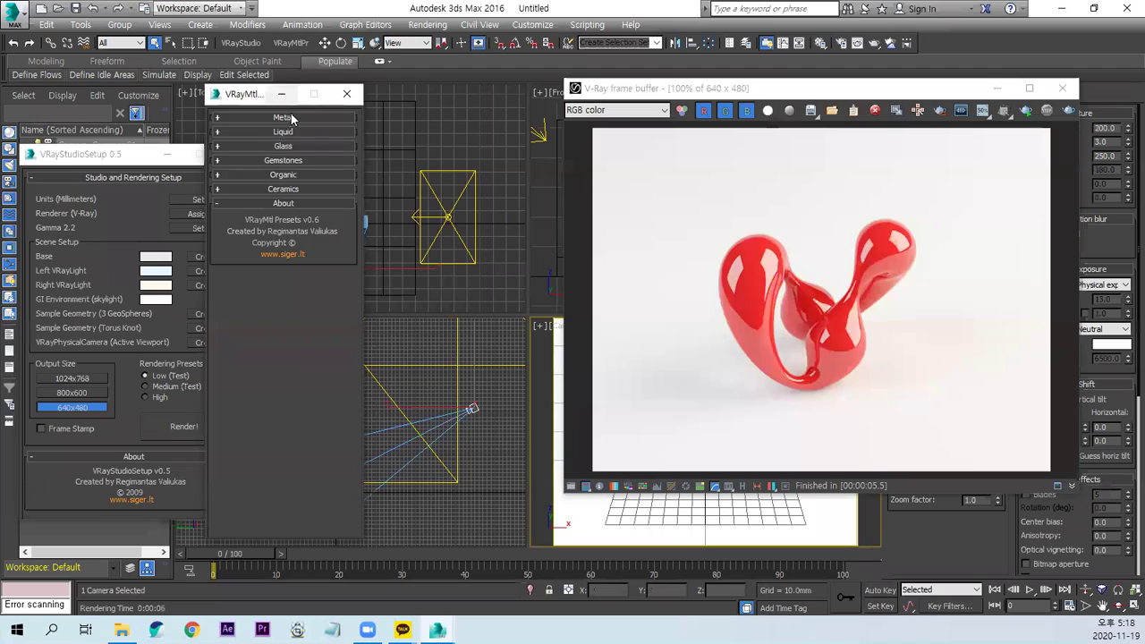
{"action": "left_click", "coordinate": [284, 116]}
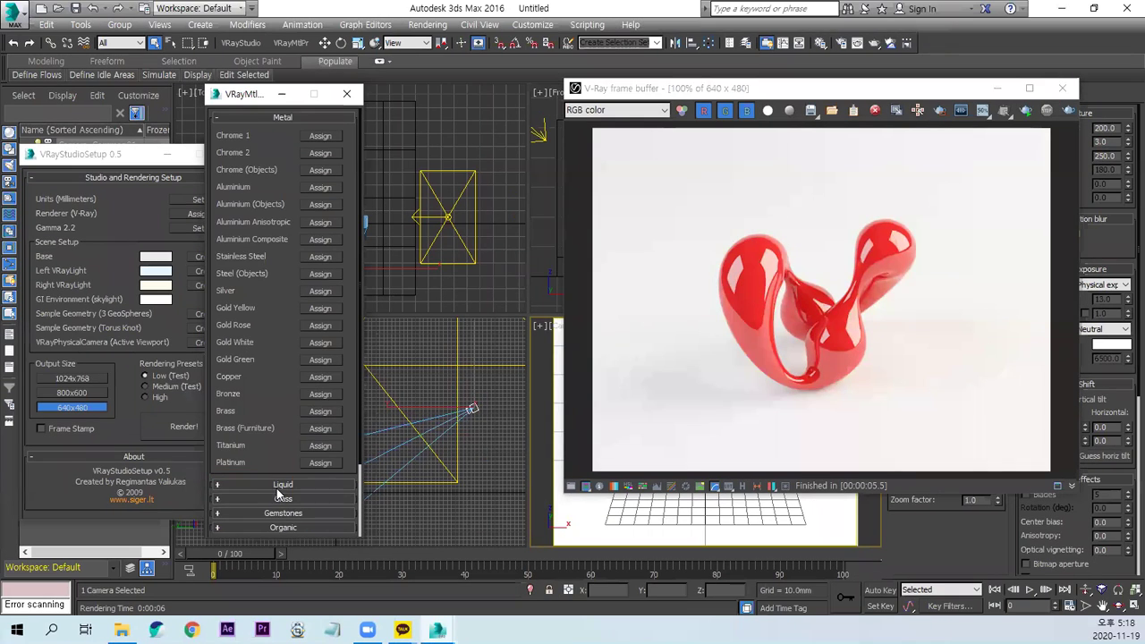
{"action": "left_click", "coordinate": [279, 488]}
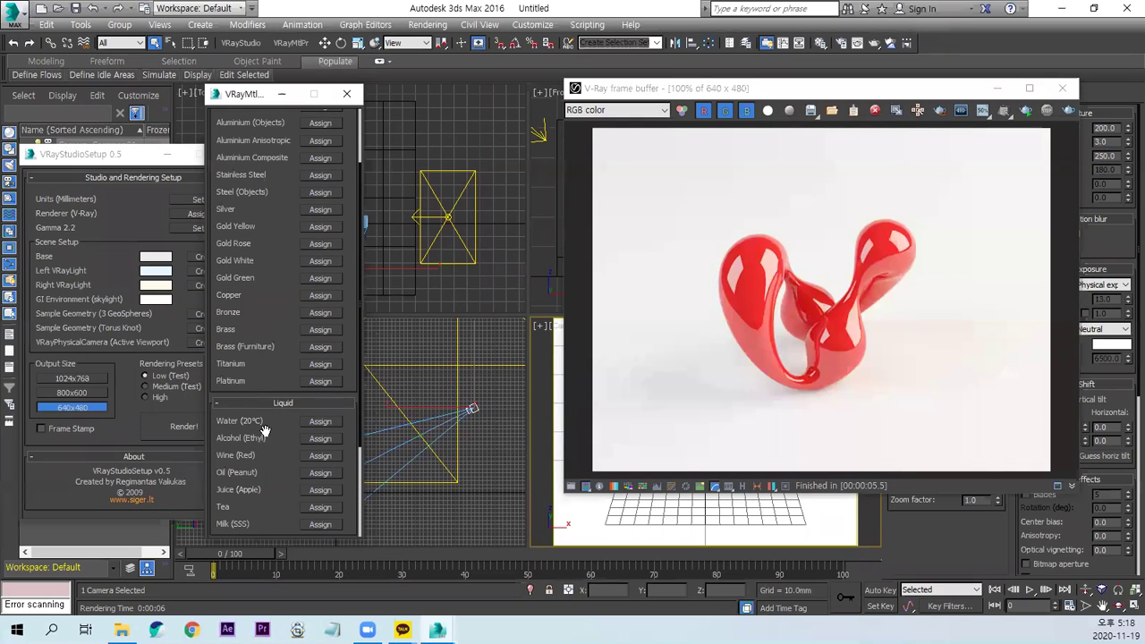
{"action": "scroll", "coordinate": [280, 438], "scroll_direction": "down", "scroll_amount": 3}
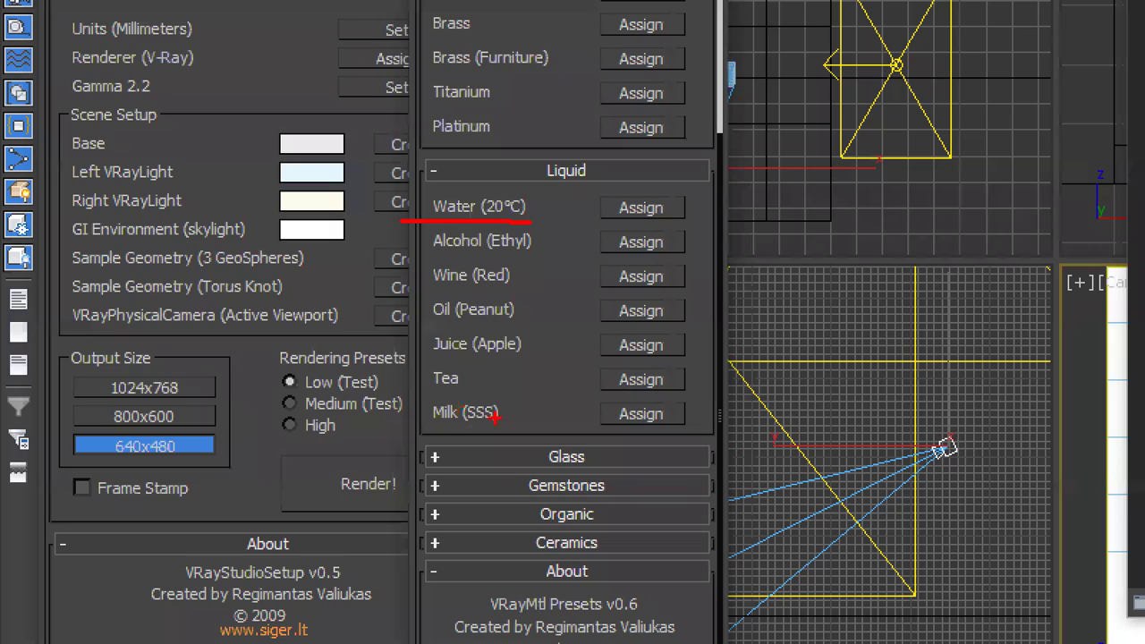
{"action": "left_click_drag", "start_coordinate": [498, 414], "coordinate": [387, 417]}
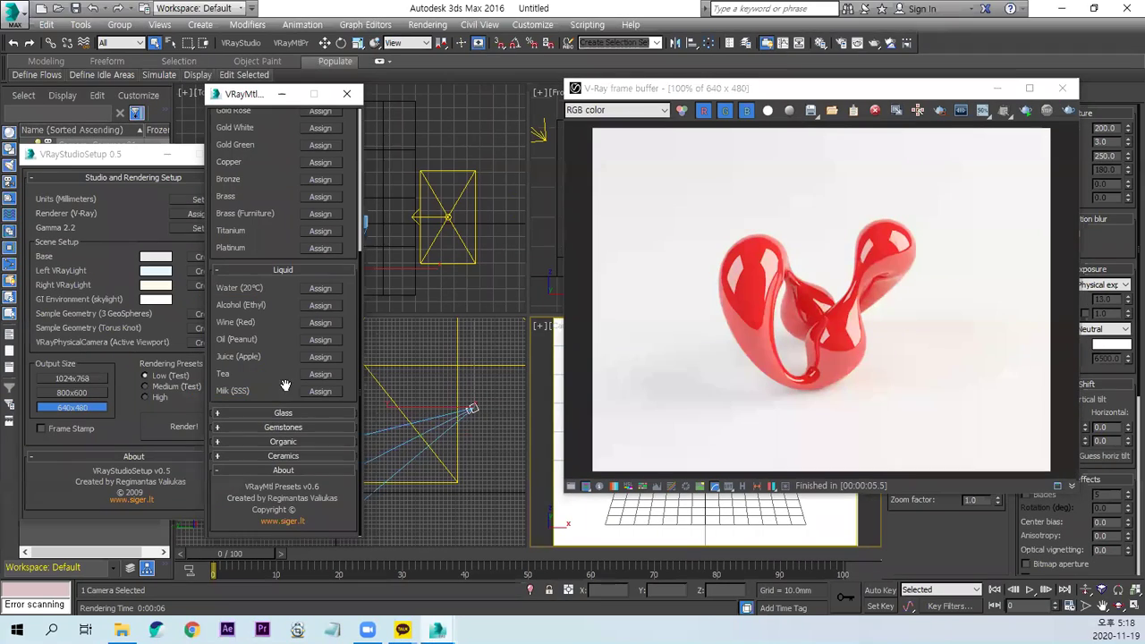
{"action": "left_click", "coordinate": [285, 403]}
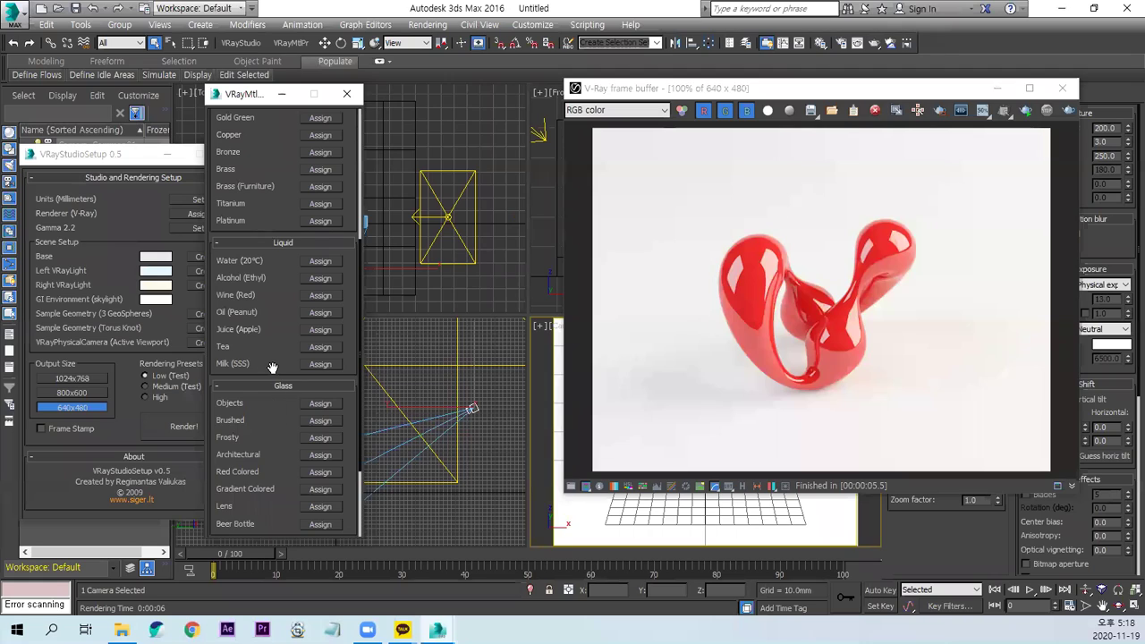
{"action": "scroll", "coordinate": [272, 367], "scroll_direction": "down", "scroll_amount": 3}
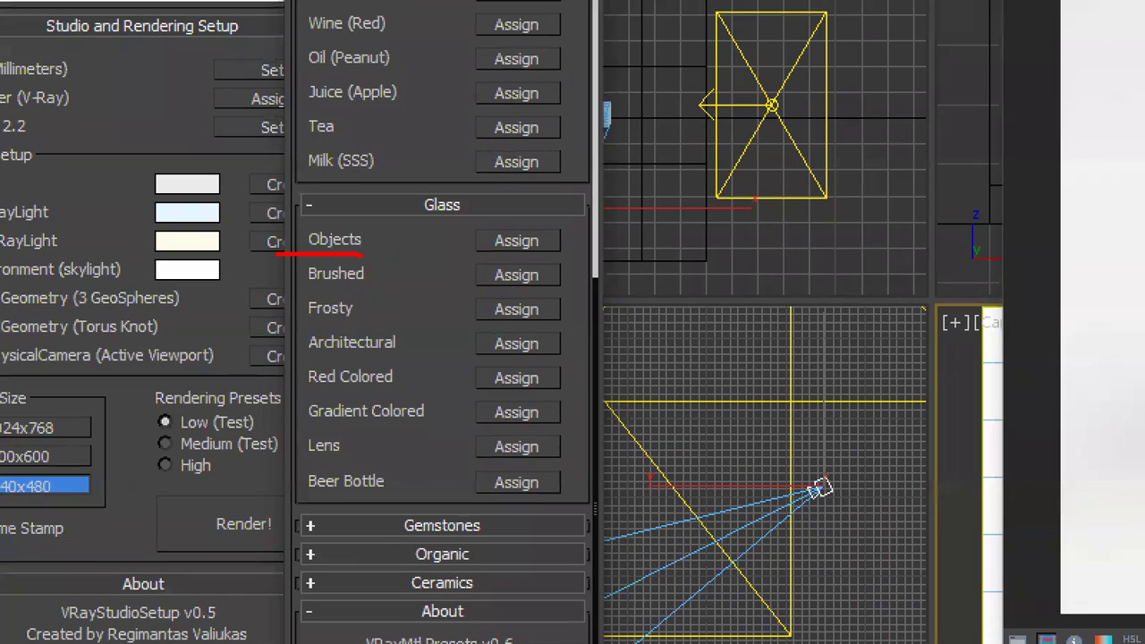
{"action": "left_click_drag", "start_coordinate": [277, 254], "coordinate": [249, 254]}
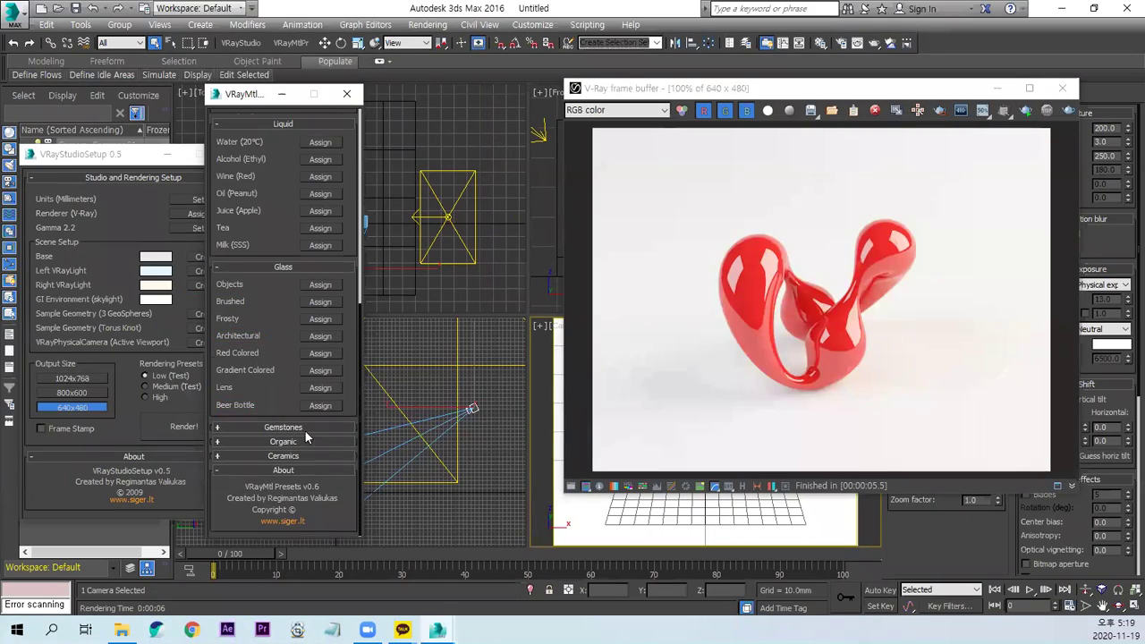
Expand the Gemstones, Organic and Ceramics categories, then open the Material Editor with M.
{"action": "left_click", "coordinate": [306, 432]}
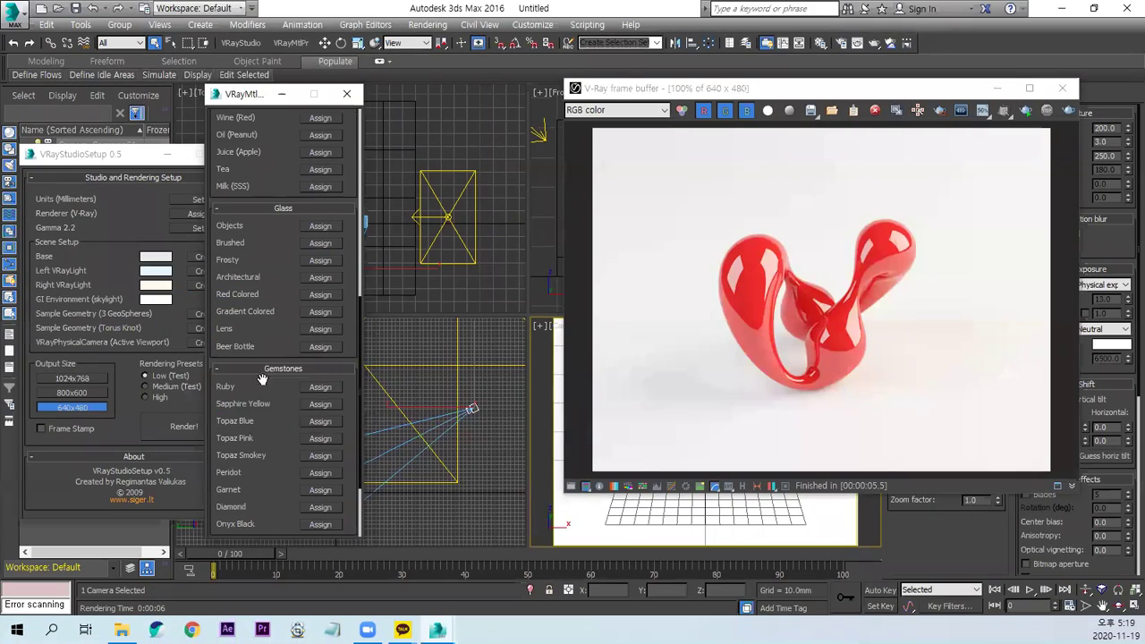
{"action": "left_click_drag", "start_coordinate": [263, 373], "coordinate": [311, 179]}
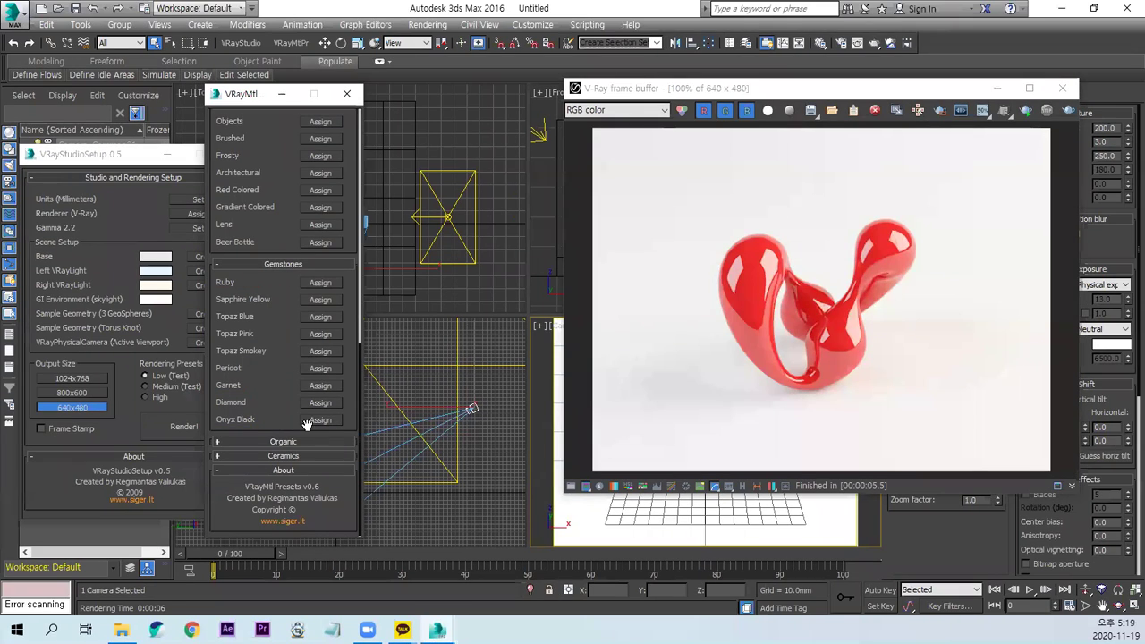
{"action": "left_click", "coordinate": [295, 442]}
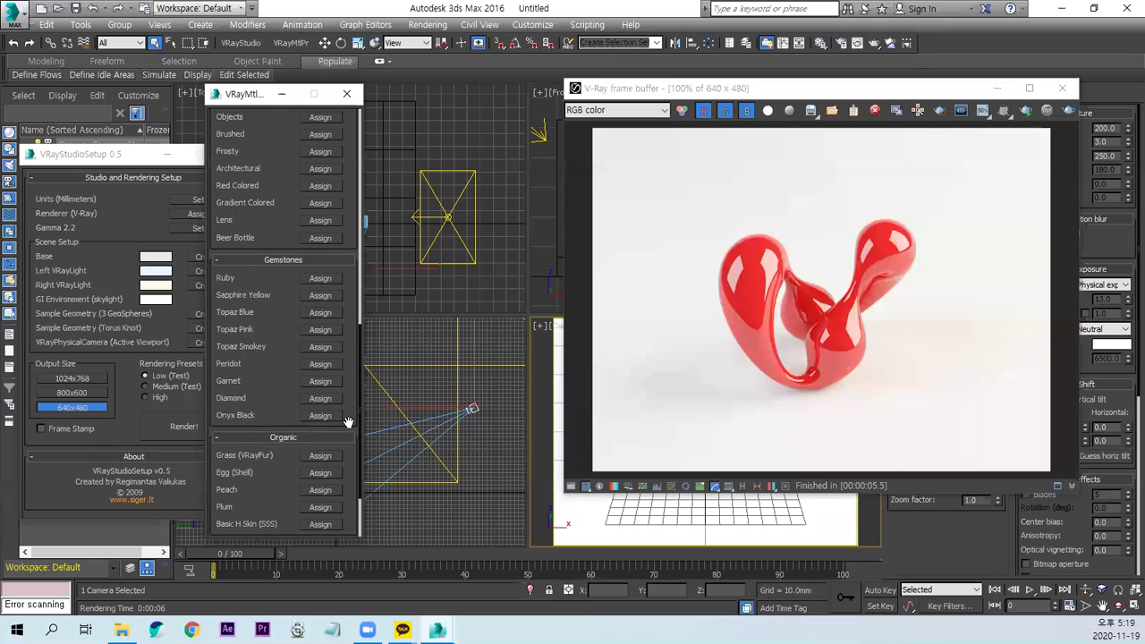
{"action": "left_click_drag", "start_coordinate": [349, 422], "coordinate": [356, 247]}
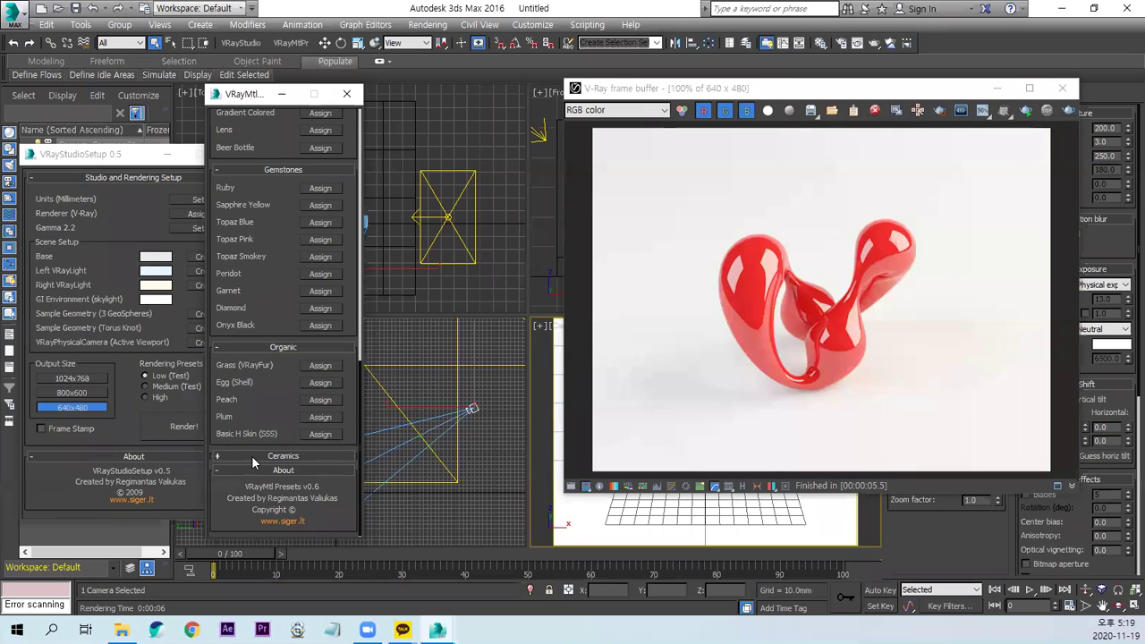
{"action": "left_click", "coordinate": [267, 456]}
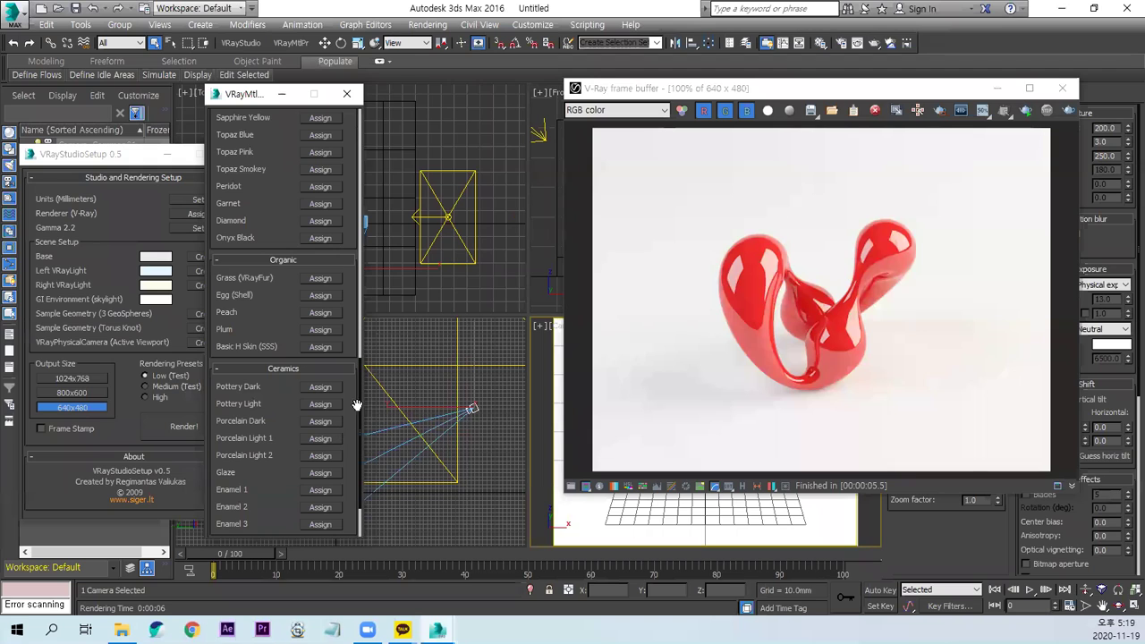
{"action": "left_click_drag", "start_coordinate": [349, 405], "coordinate": [356, 258]}
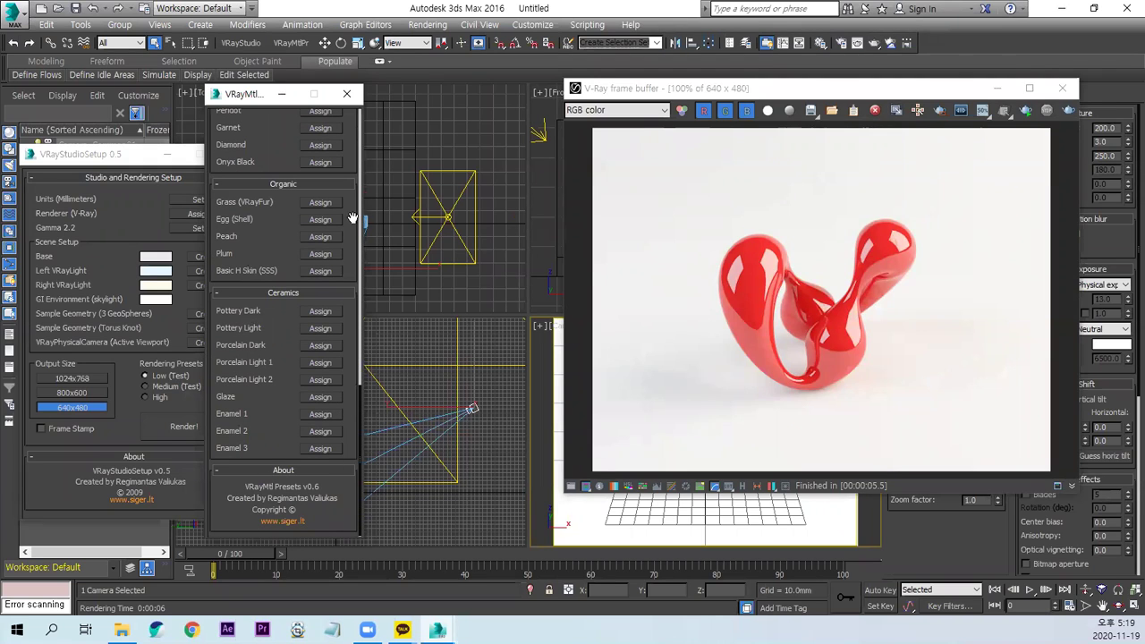
{"action": "scroll", "coordinate": [358, 220], "scroll_direction": "up", "scroll_amount": 5}
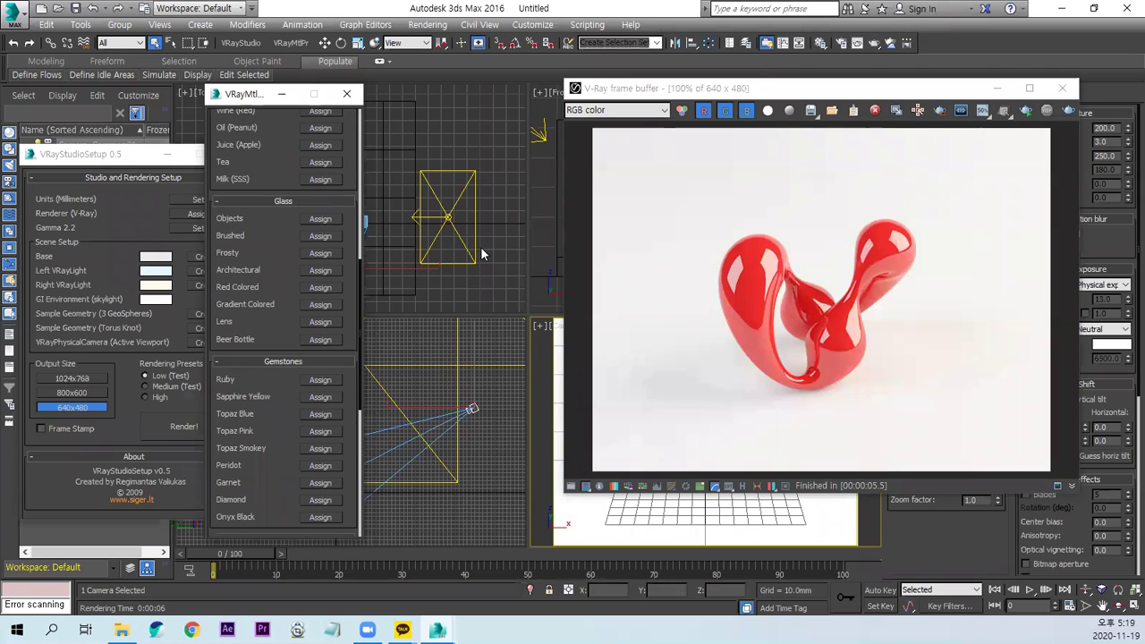
{"action": "key", "text": "m"}
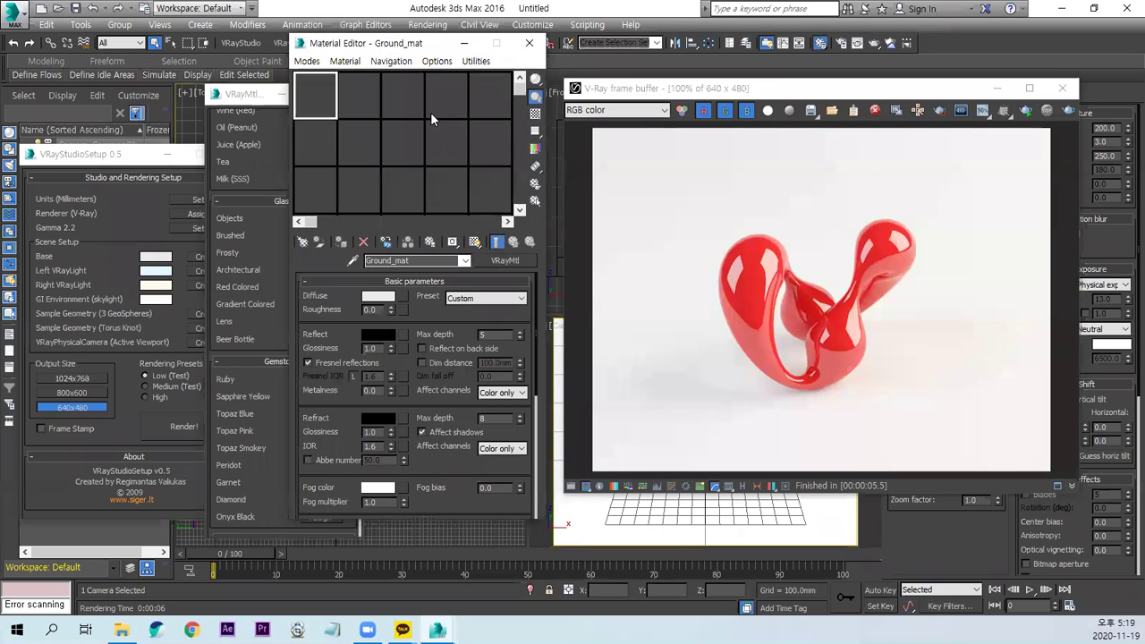
Load the Bronze metal preset into the second Material Editor slot and close the presets list.
{"action": "mouse_move", "coordinate": [401, 44]}
{"action": "left_mouse_down"}
{"action": "mouse_move", "coordinate": [395, 54]}
{"action": "mouse_move", "coordinate": [513, 79]}
{"action": "left_mouse_up"}
{"action": "left_click", "coordinate": [568, 124]}
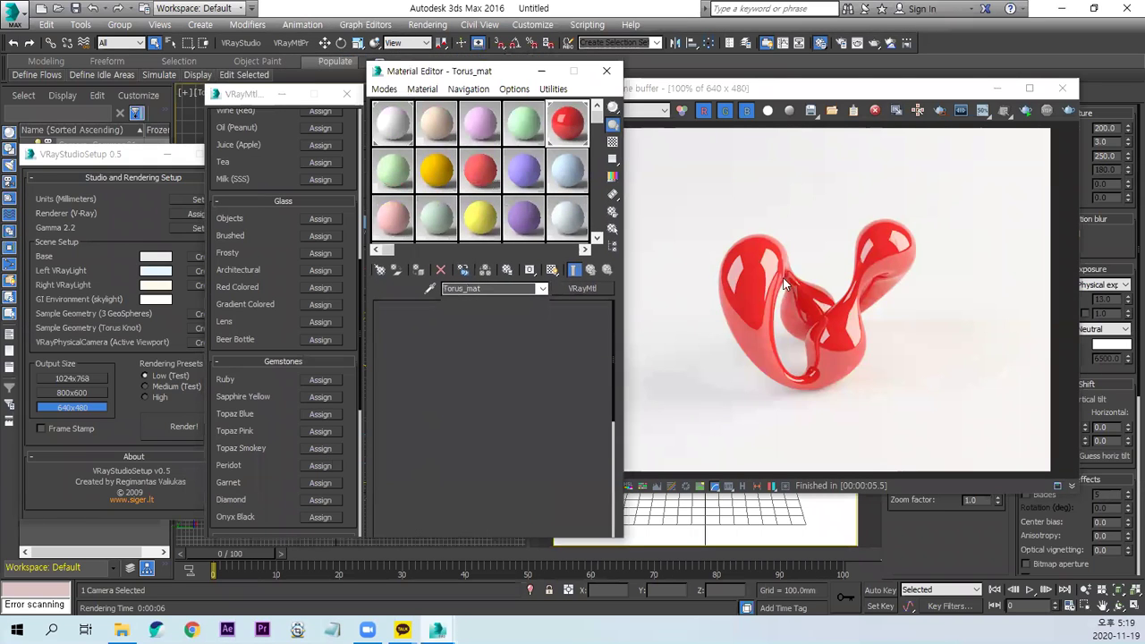
{"action": "left_click", "coordinate": [395, 134]}
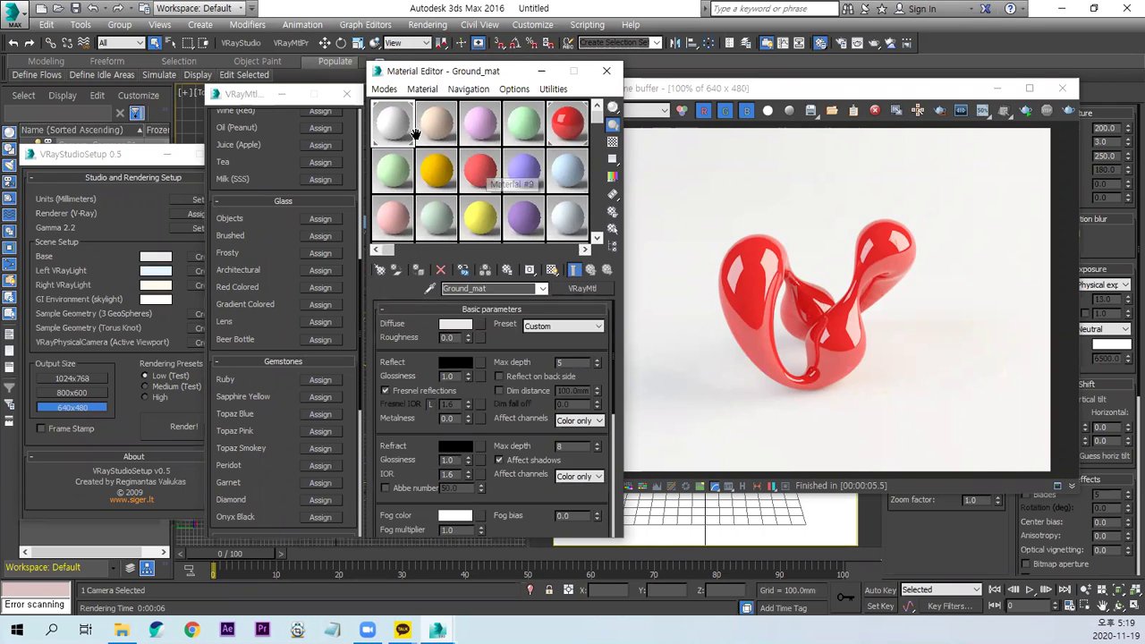
{"action": "left_click", "coordinate": [438, 130]}
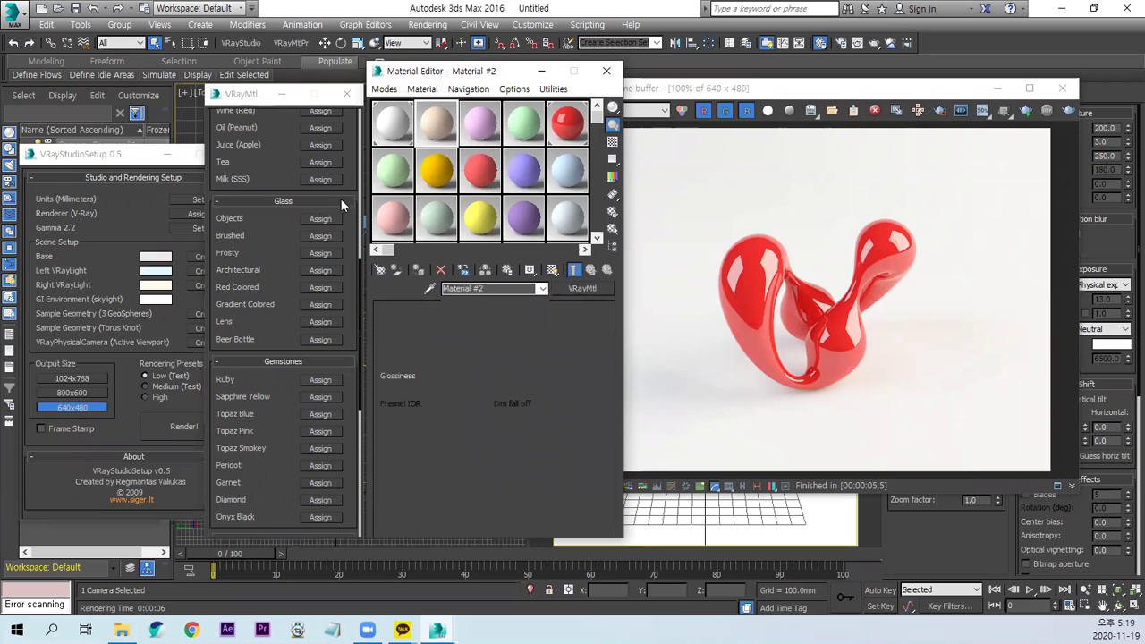
{"action": "left_click_drag", "start_coordinate": [349, 170], "coordinate": [352, 221]}
{"action": "scroll", "coordinate": [352, 221], "scroll_direction": "up", "scroll_amount": 5}
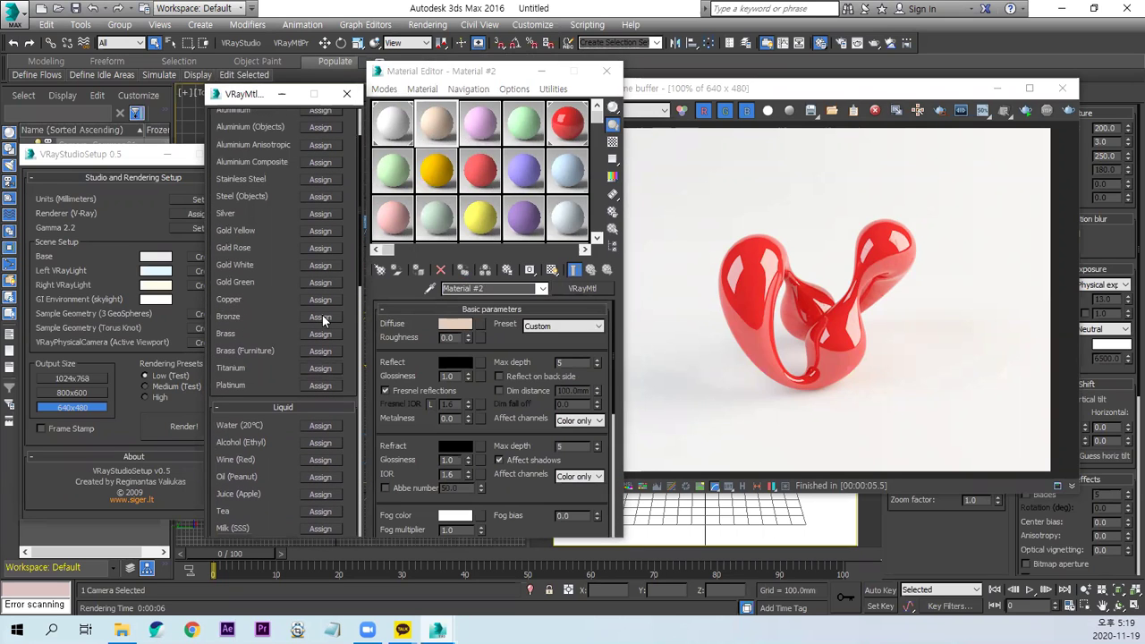
{"action": "left_click", "coordinate": [320, 318]}
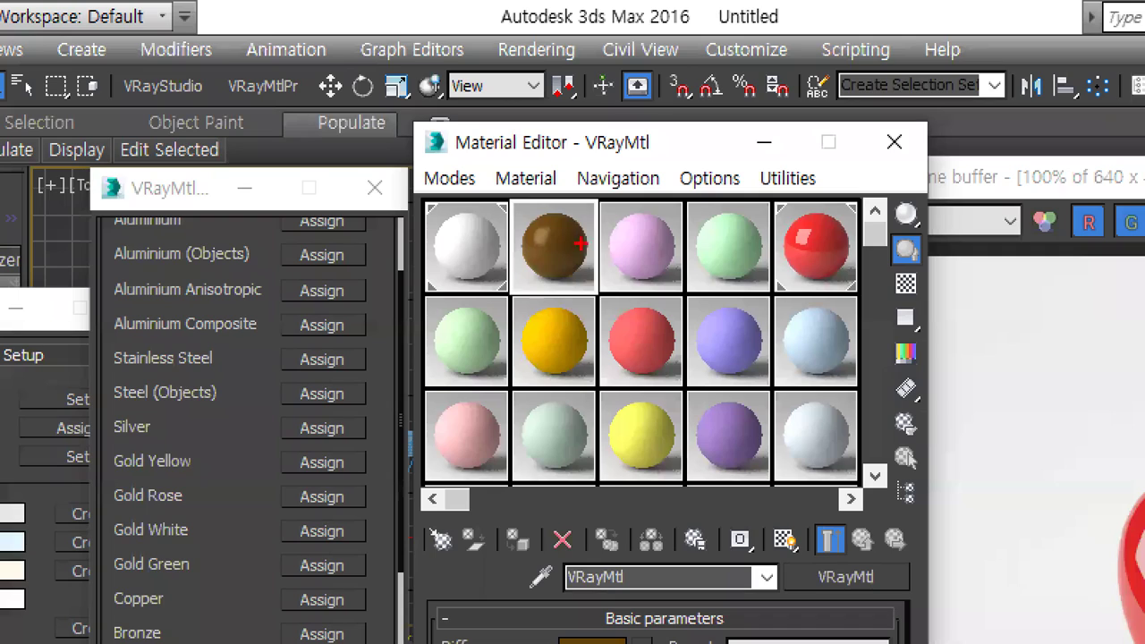
{"action": "left_click_drag", "start_coordinate": [458, 135], "coordinate": [472, 130]}
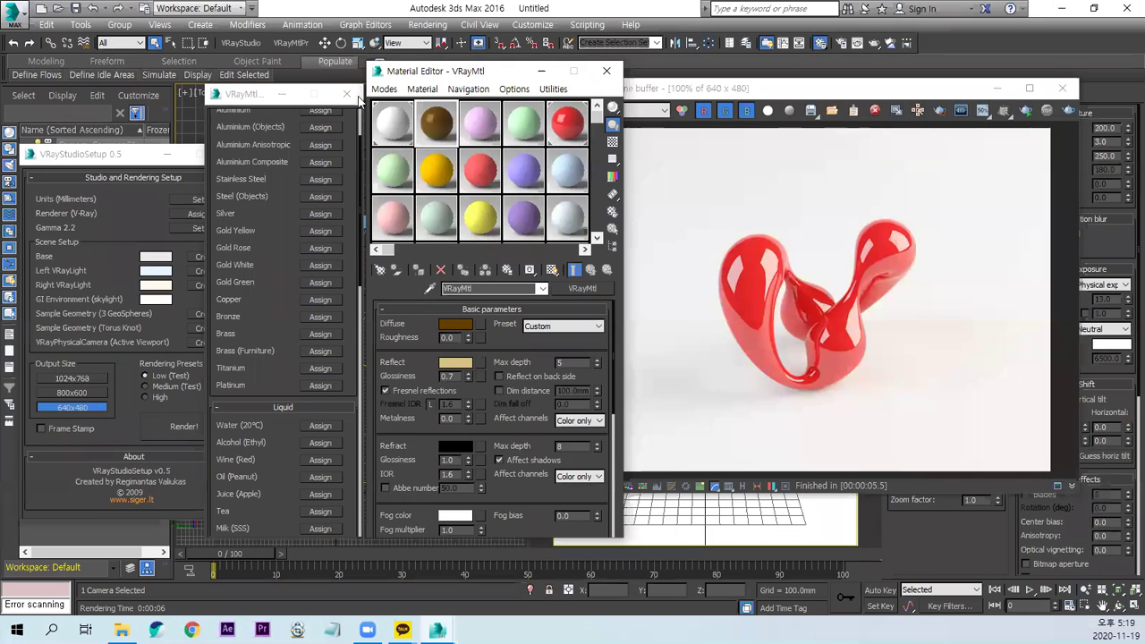
{"action": "left_click", "coordinate": [352, 97]}
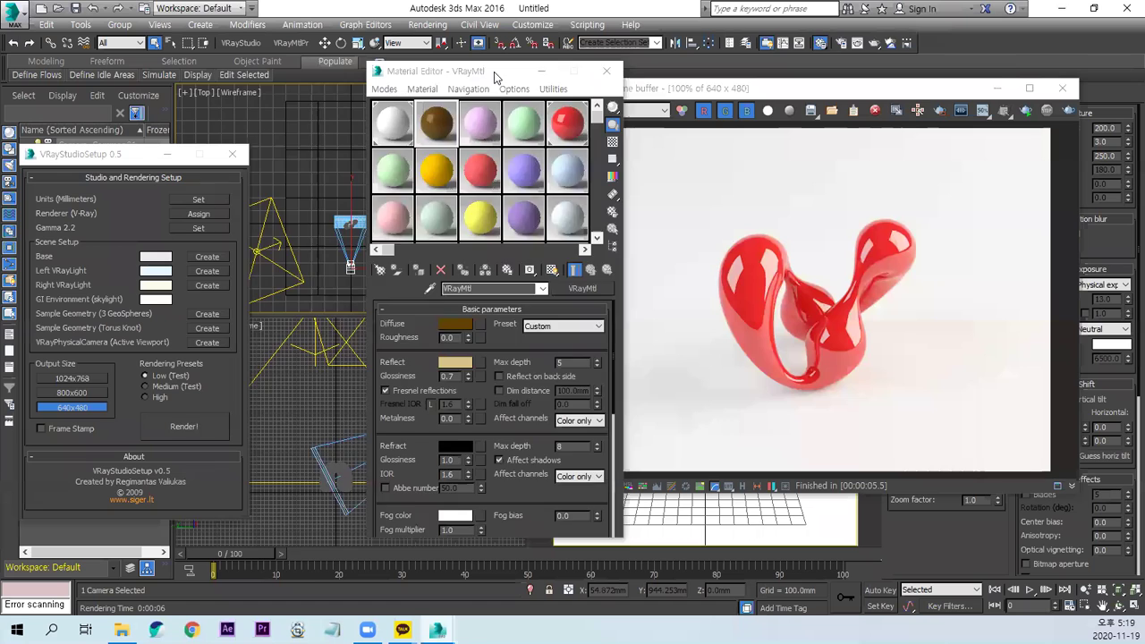
Assign the bronze material to the torus knot and render it with Shift+Q.
{"action": "left_click_drag", "start_coordinate": [494, 72], "coordinate": [310, 94]}
{"action": "left_click_drag", "start_coordinate": [903, 97], "coordinate": [368, 129]}
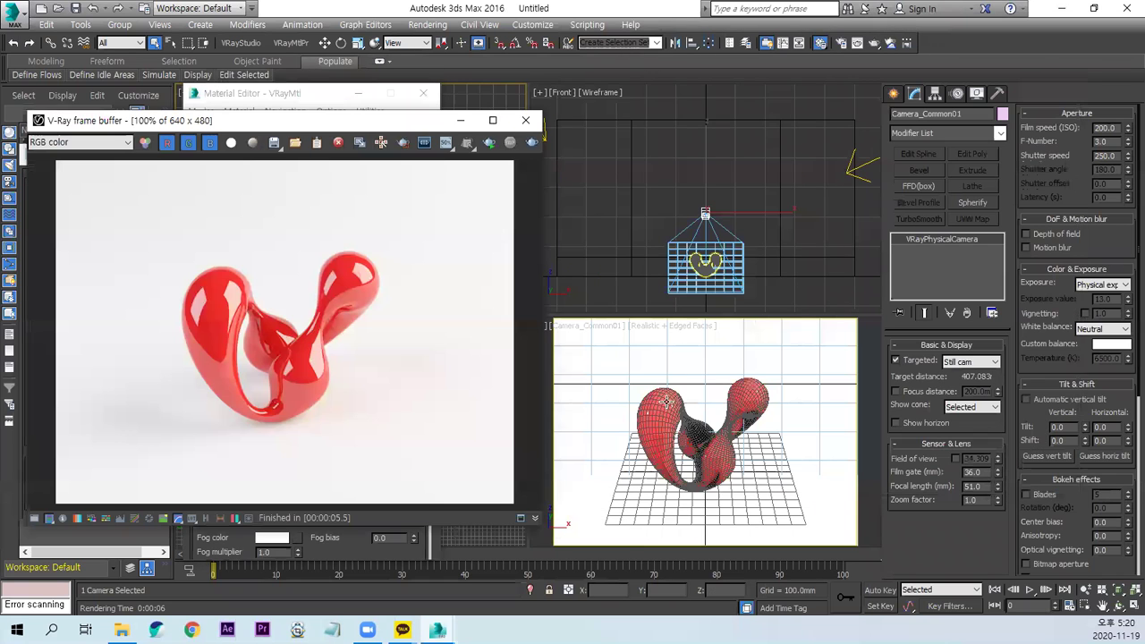
{"action": "left_click", "coordinate": [666, 421]}
{"action": "left_click", "coordinate": [528, 122]}
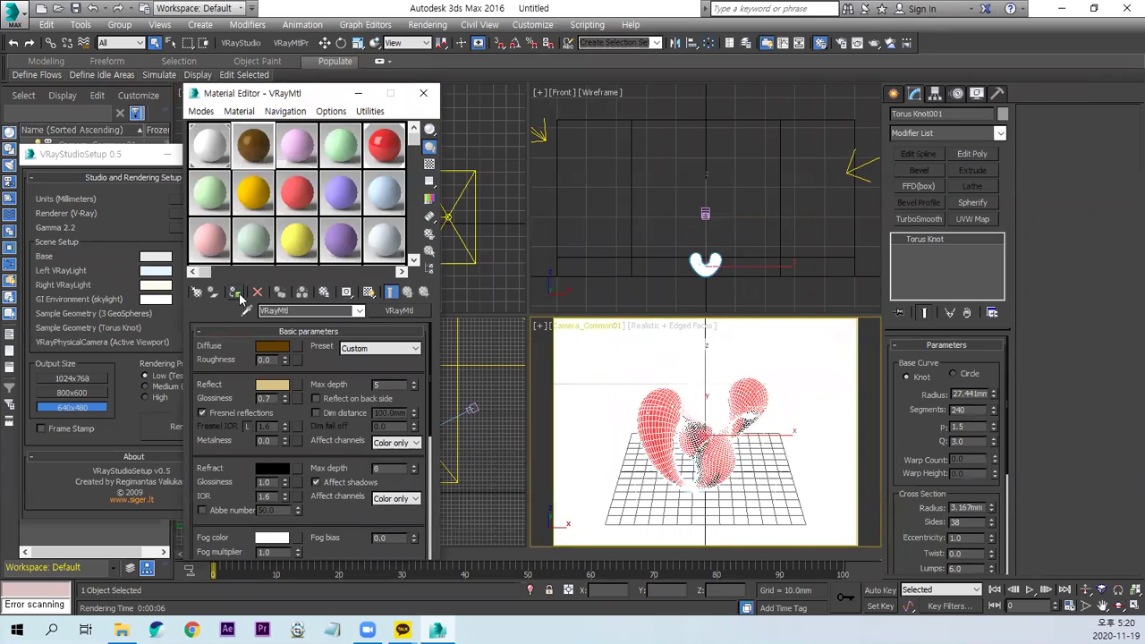
{"action": "left_click", "coordinate": [238, 295]}
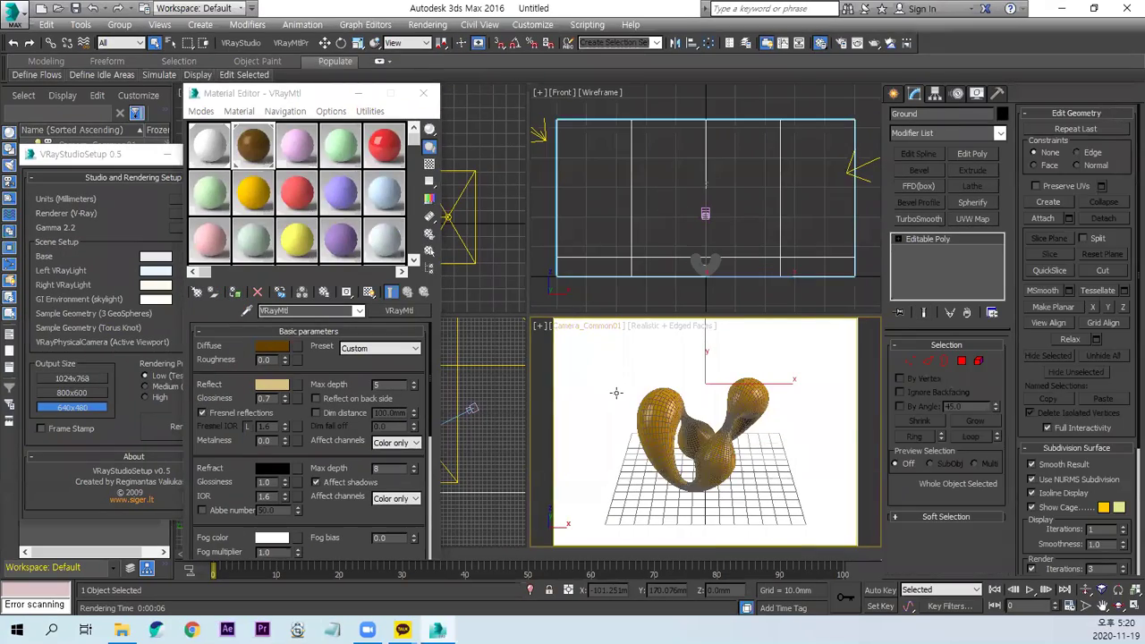
{"action": "key", "text": "shift+q"}
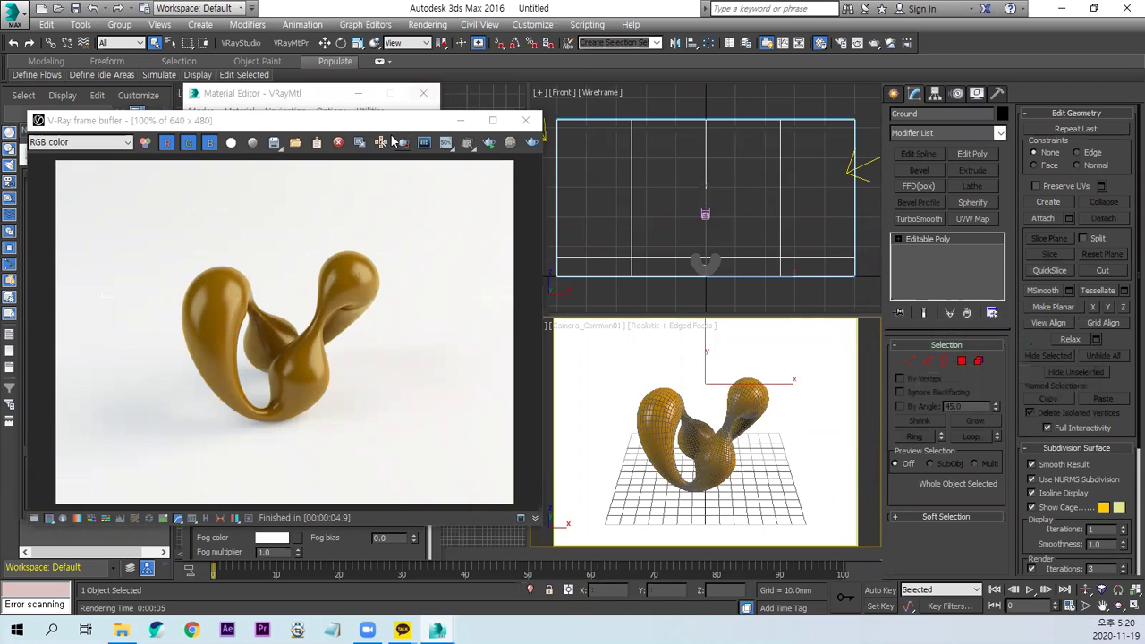
Move the render window aside and make Material #3 the material being edited.
{"action": "left_click", "coordinate": [420, 130]}
{"action": "left_click_drag", "start_coordinate": [419, 129], "coordinate": [857, 135]}
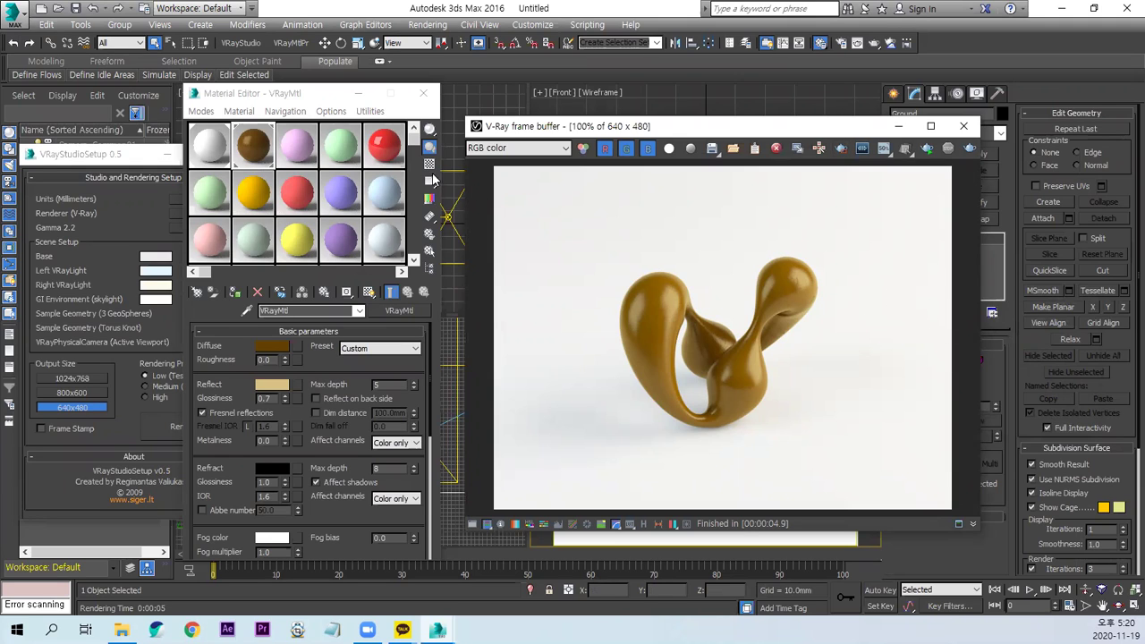
{"action": "left_click", "coordinate": [301, 148]}
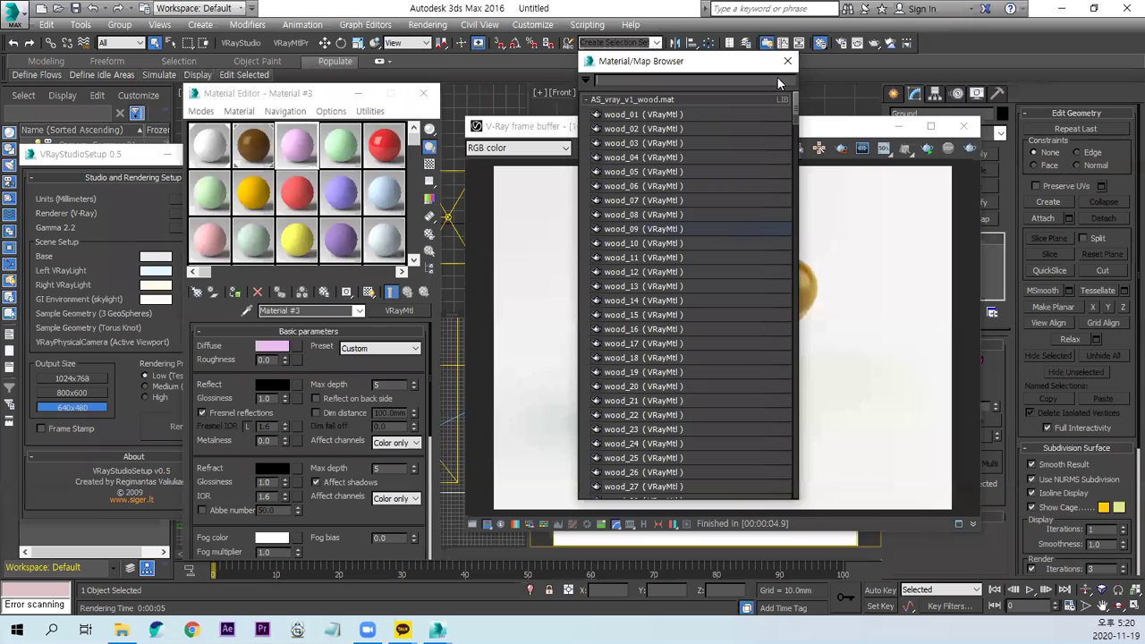
Import the AS_vray_v1_leather.mat material library into the Material/Map Browser.
{"action": "left_click", "coordinate": [619, 101]}
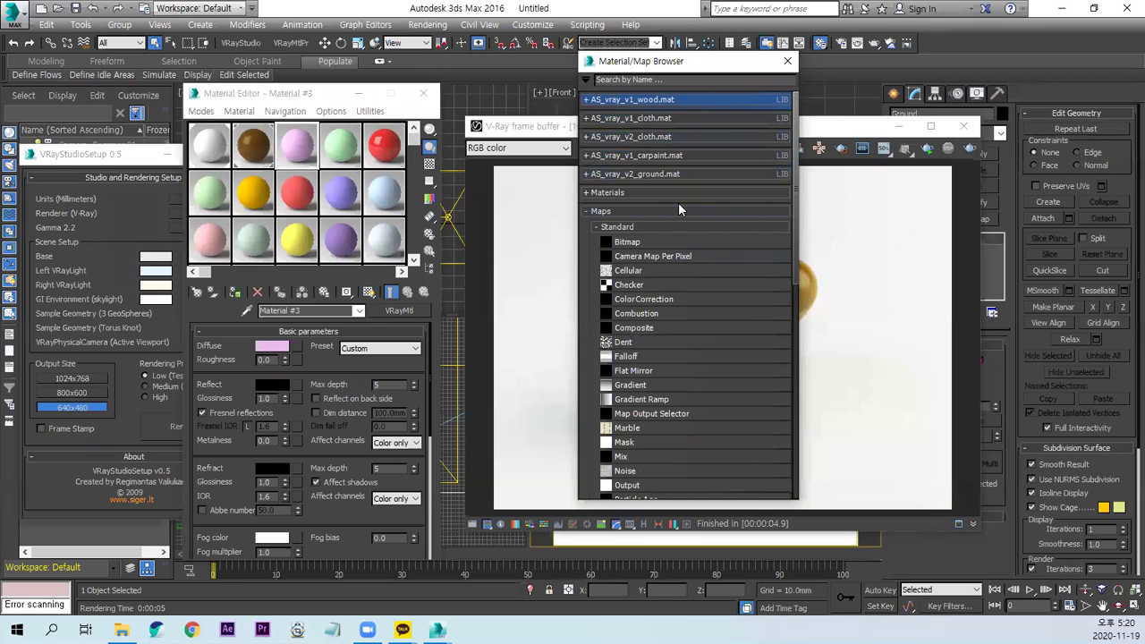
{"action": "left_click", "coordinate": [587, 81]}
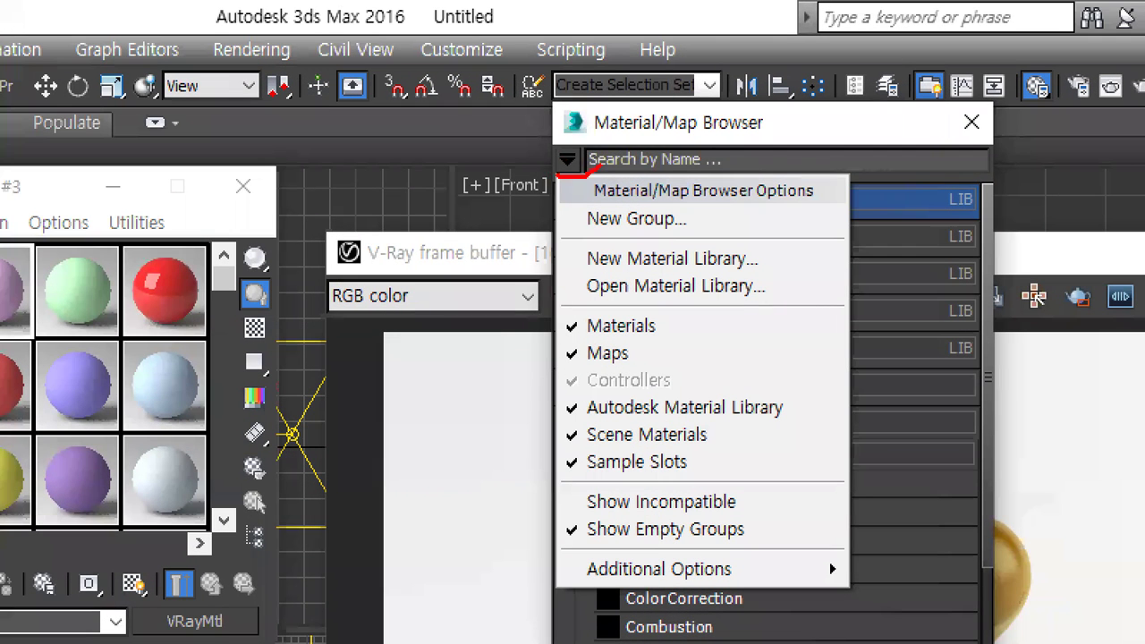
{"action": "left_click_drag", "start_coordinate": [562, 273], "coordinate": [549, 312]}
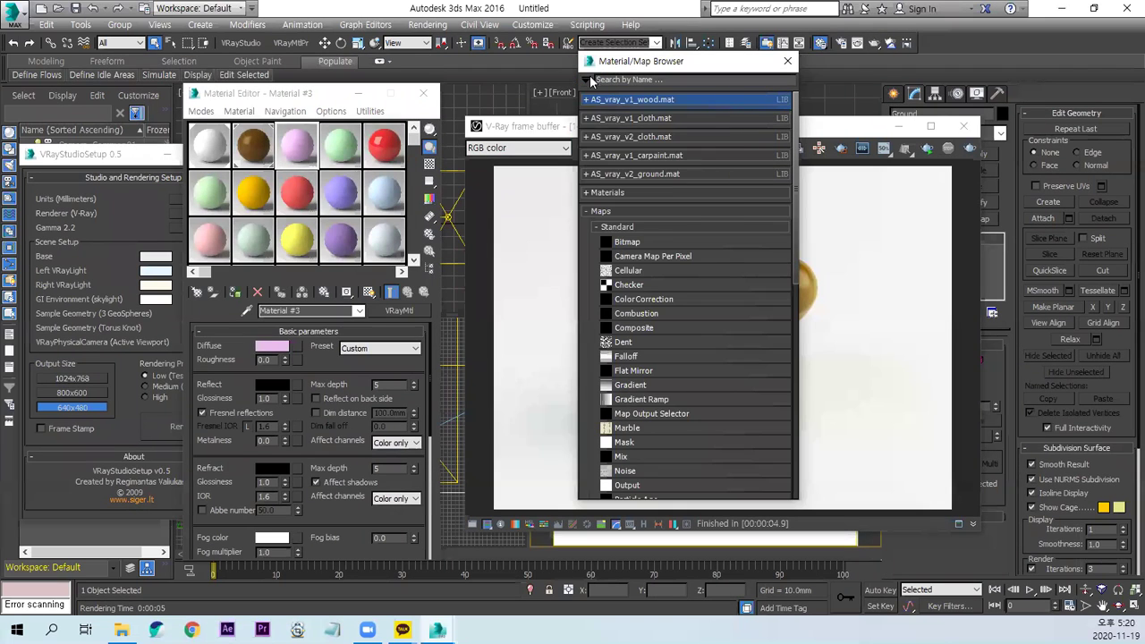
{"action": "left_click", "coordinate": [590, 82]}
{"action": "left_click", "coordinate": [644, 140]}
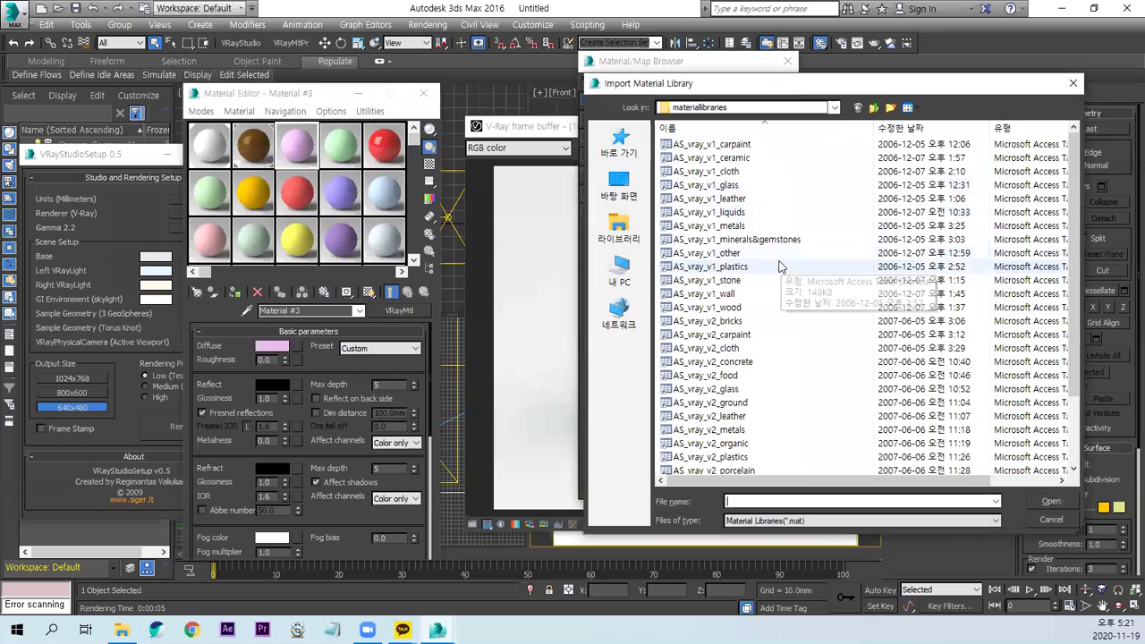
{"action": "double_click", "coordinate": [732, 203]}
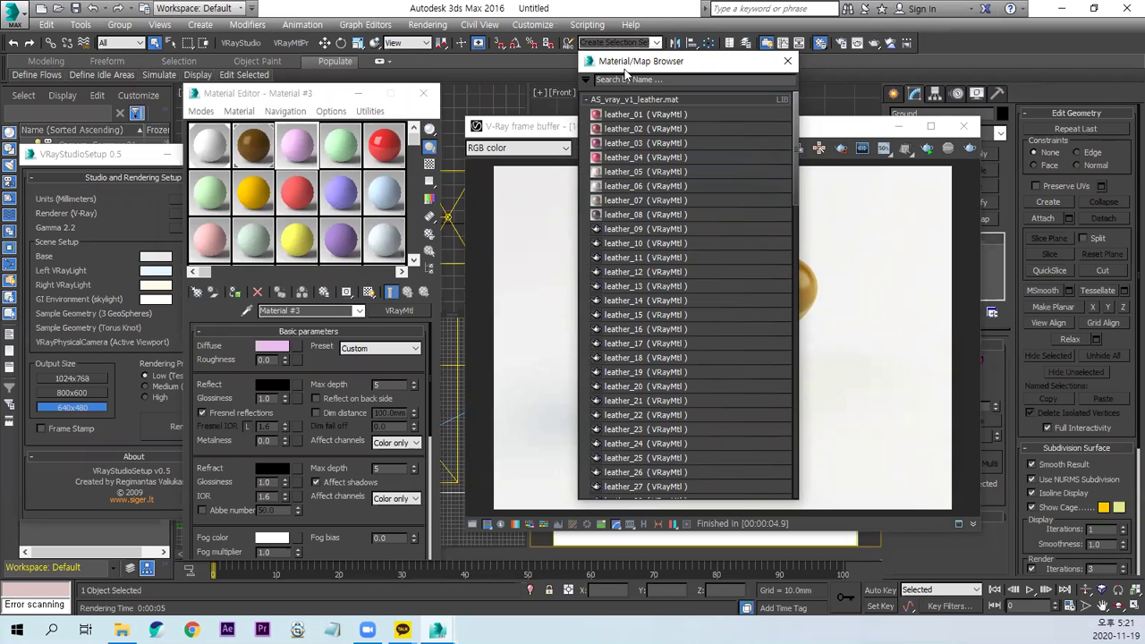
Load leather_01 into Material #3 and close the browser.
{"action": "left_click_drag", "start_coordinate": [625, 71], "coordinate": [511, 72]}
{"action": "left_click", "coordinate": [533, 114]}
{"action": "double_click", "coordinate": [520, 115]}
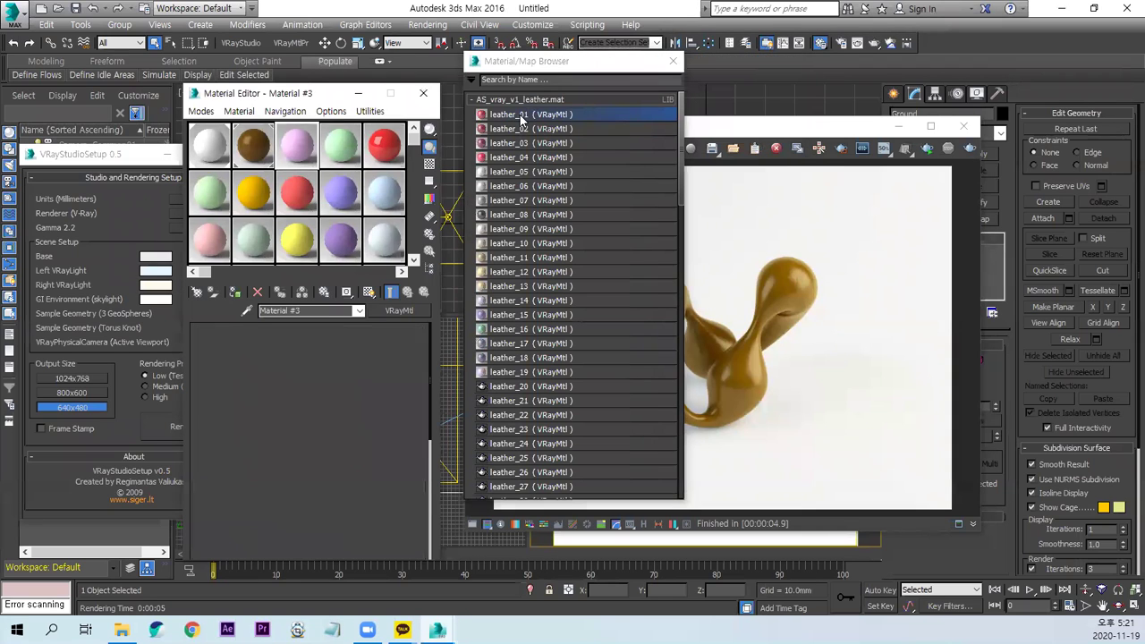
{"action": "left_click", "coordinate": [673, 61]}
Assign leather_01 to the torus knot and run a Shift+Q test render of the red leather.
{"action": "left_click", "coordinate": [963, 130]}
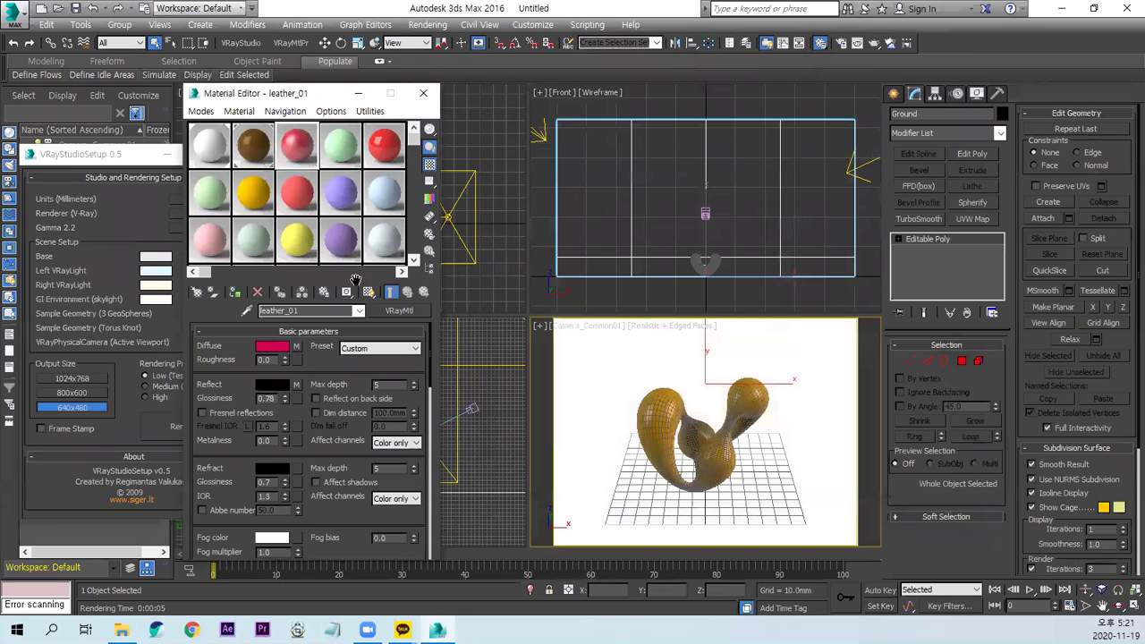
{"action": "double_click", "coordinate": [304, 152]}
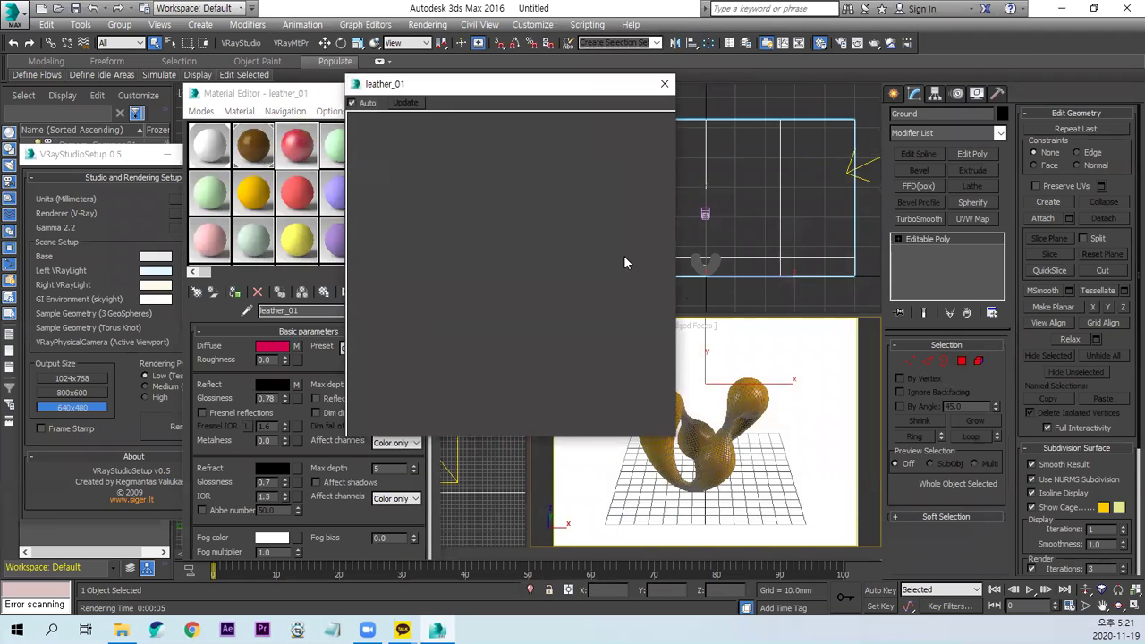
{"action": "left_click", "coordinate": [665, 84]}
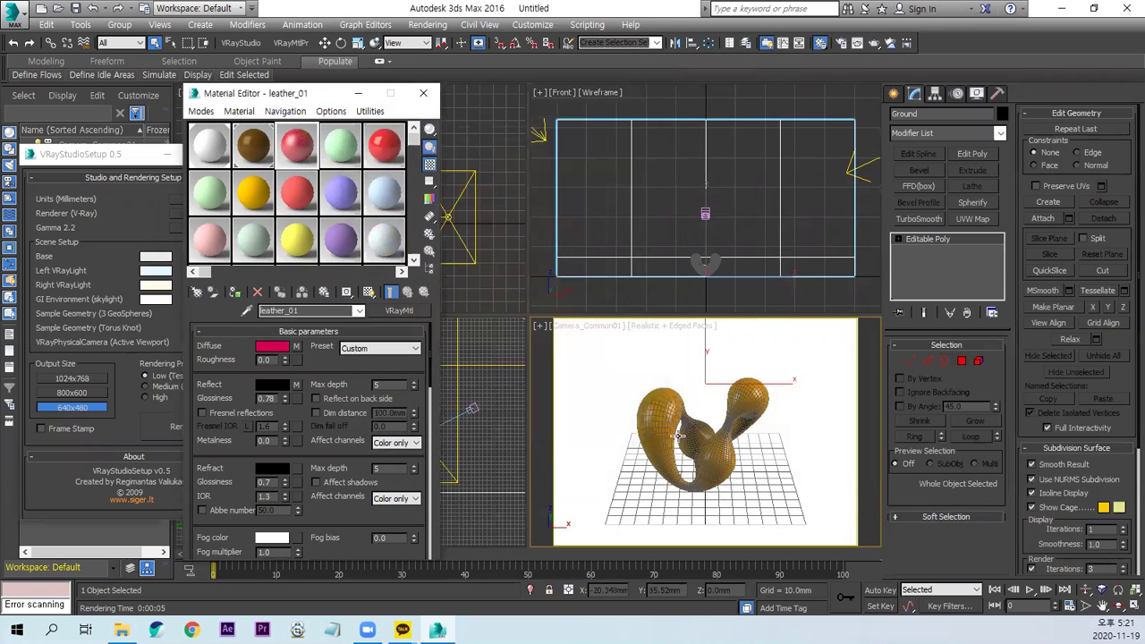
{"action": "left_click", "coordinate": [233, 293]}
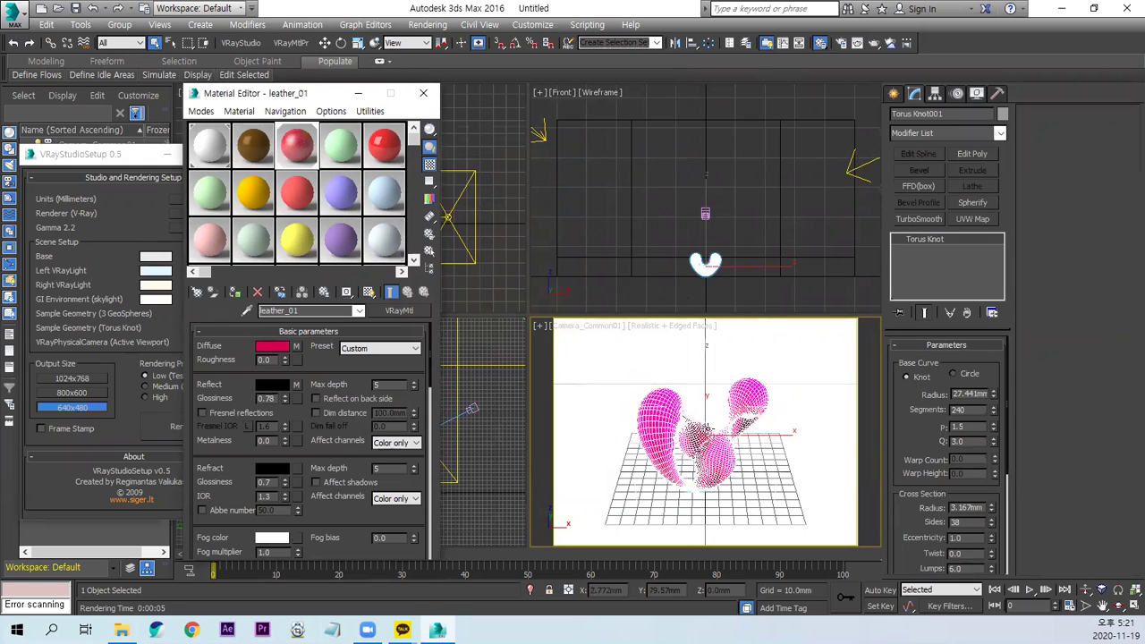
{"action": "key", "text": "shift+q"}
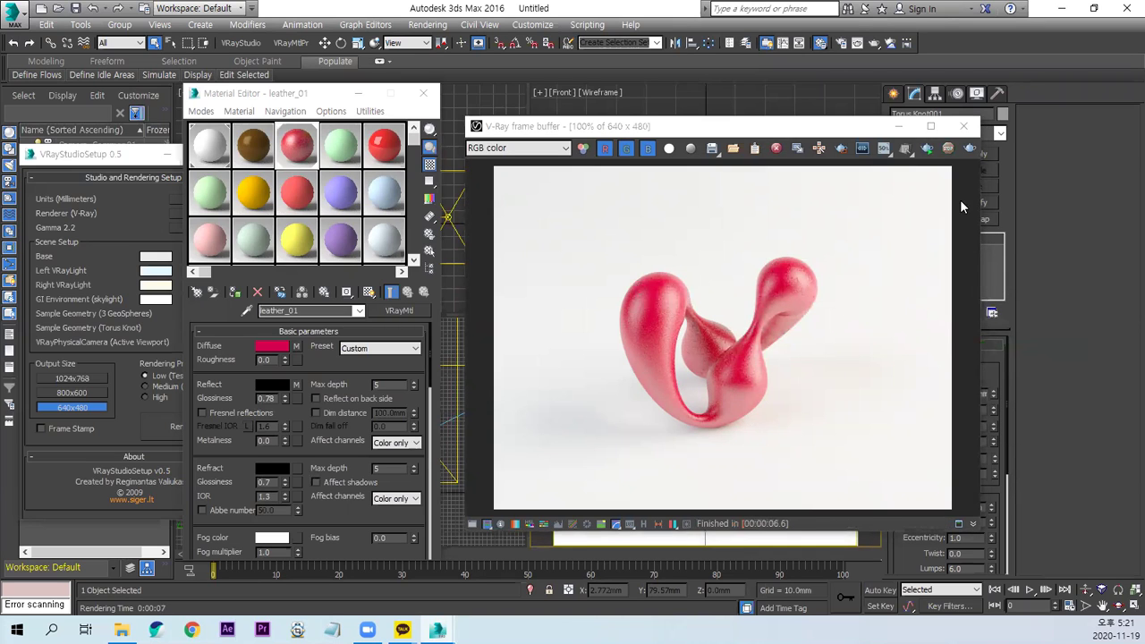
{"action": "left_click", "coordinate": [964, 127]}
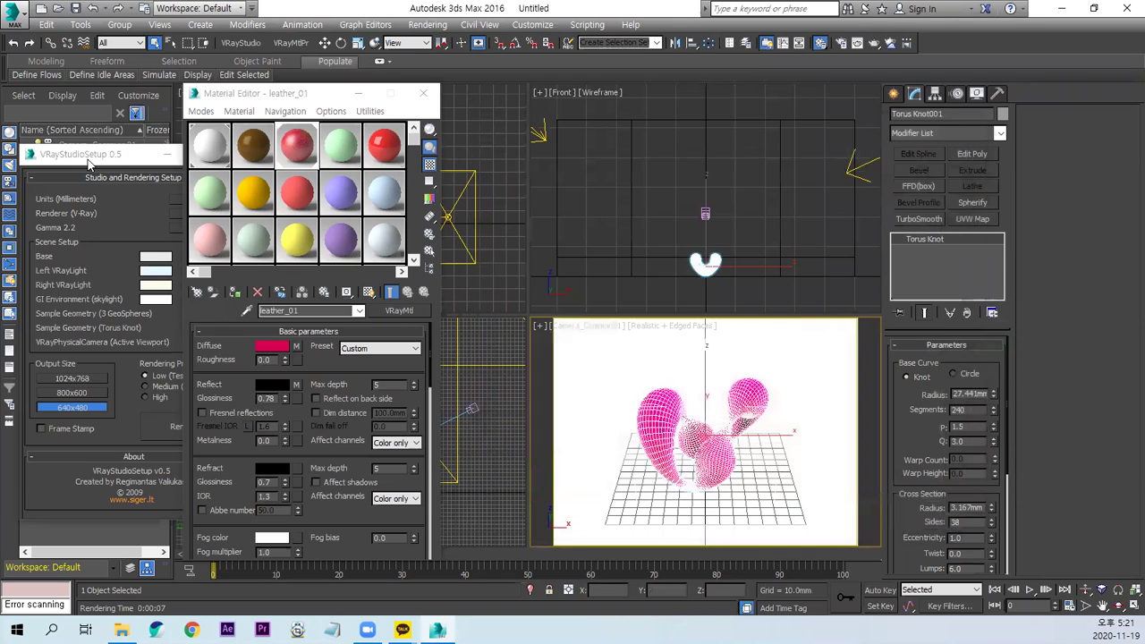
Move the VRayStudioSetup panel to the centre-top of the screen so the object list is uncovered.
{"action": "left_click", "coordinate": [115, 155]}
{"action": "left_click_drag", "start_coordinate": [135, 159], "coordinate": [435, 80]}
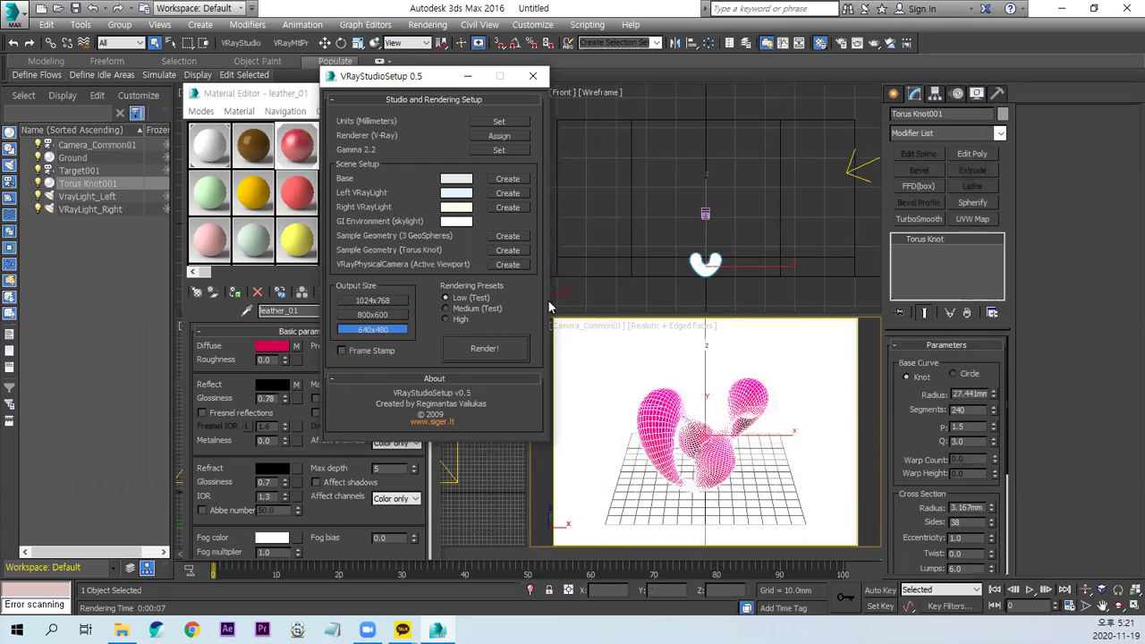
{"action": "left_click_drag", "start_coordinate": [411, 69], "coordinate": [400, 58]}
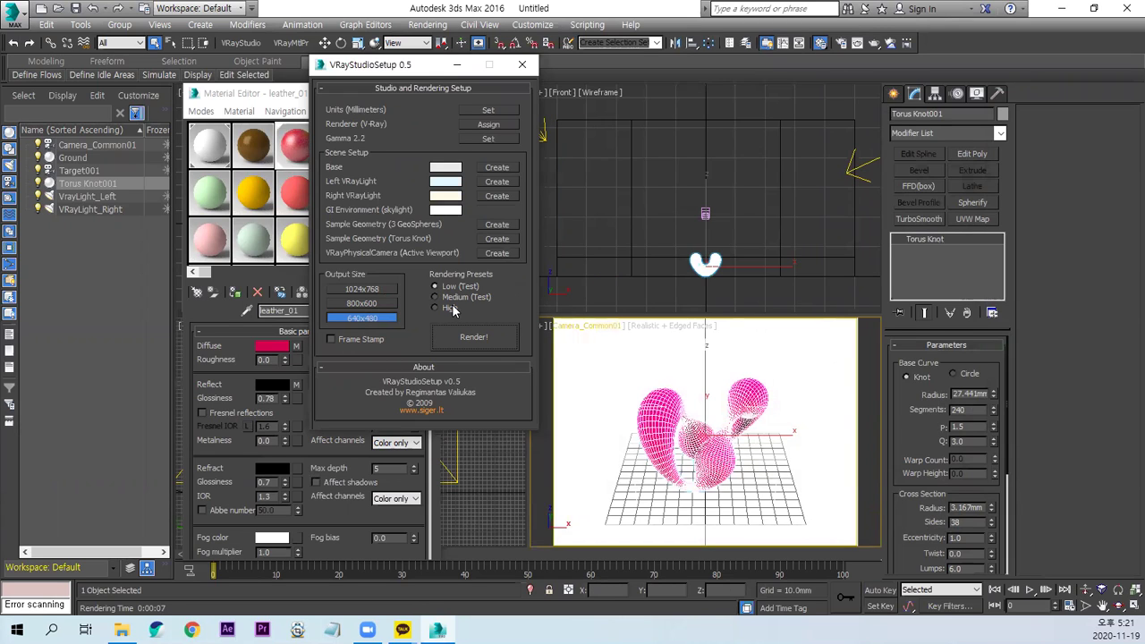
{"action": "left_click", "coordinate": [869, 61]}
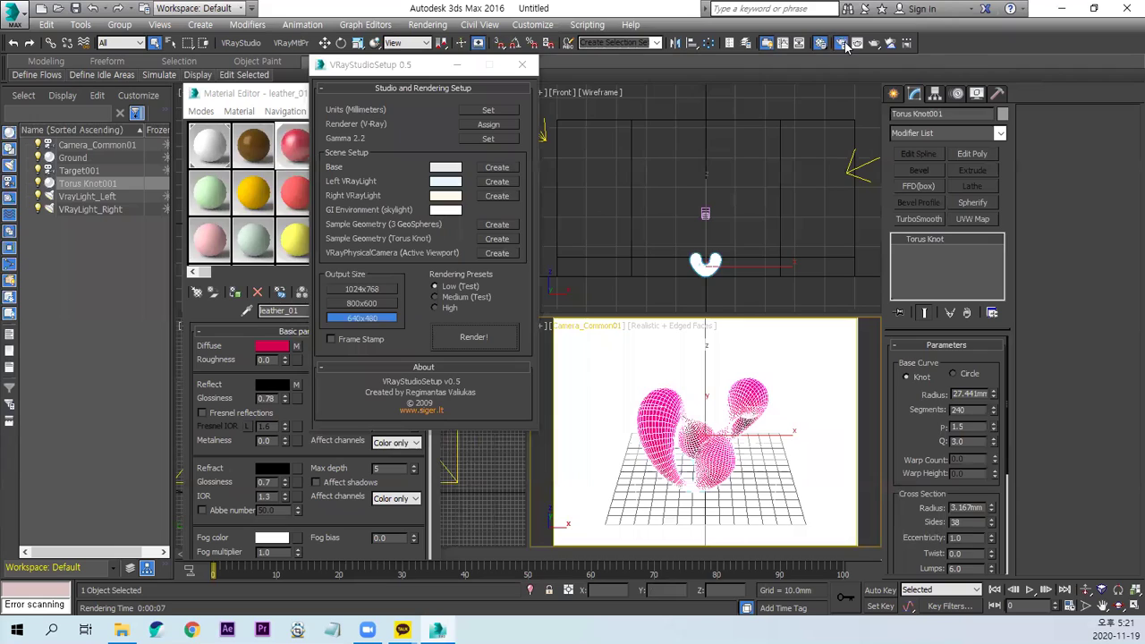
In Render Setup, set the output size to 1280 x 720.
{"action": "left_click", "coordinate": [843, 45]}
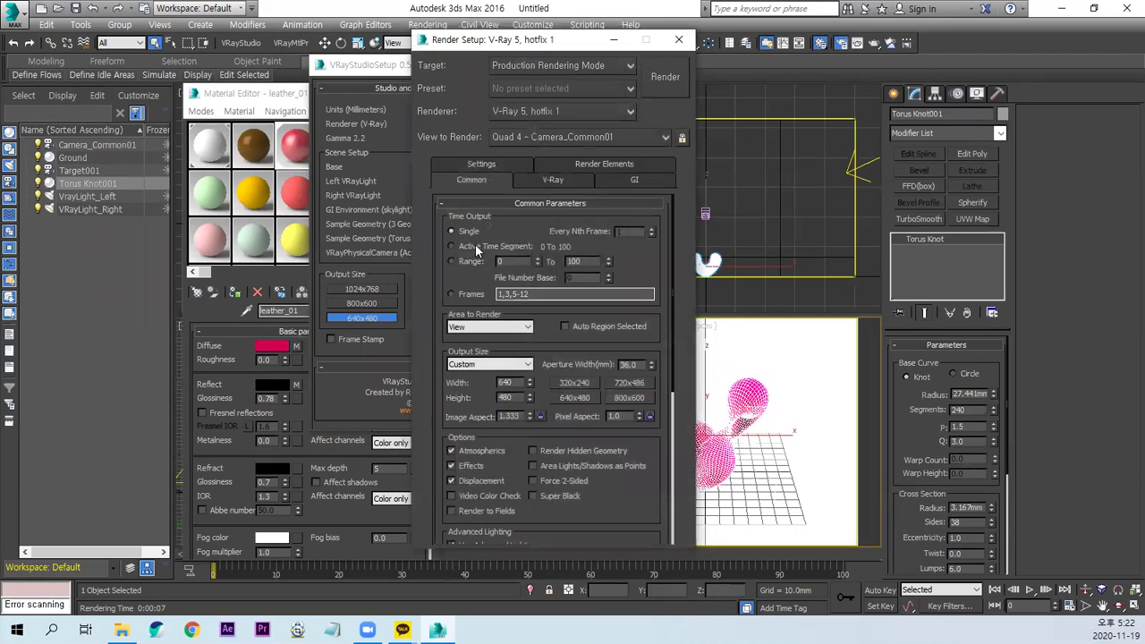
{"action": "double_click", "coordinate": [505, 382]}
{"action": "type", "text": "180"}
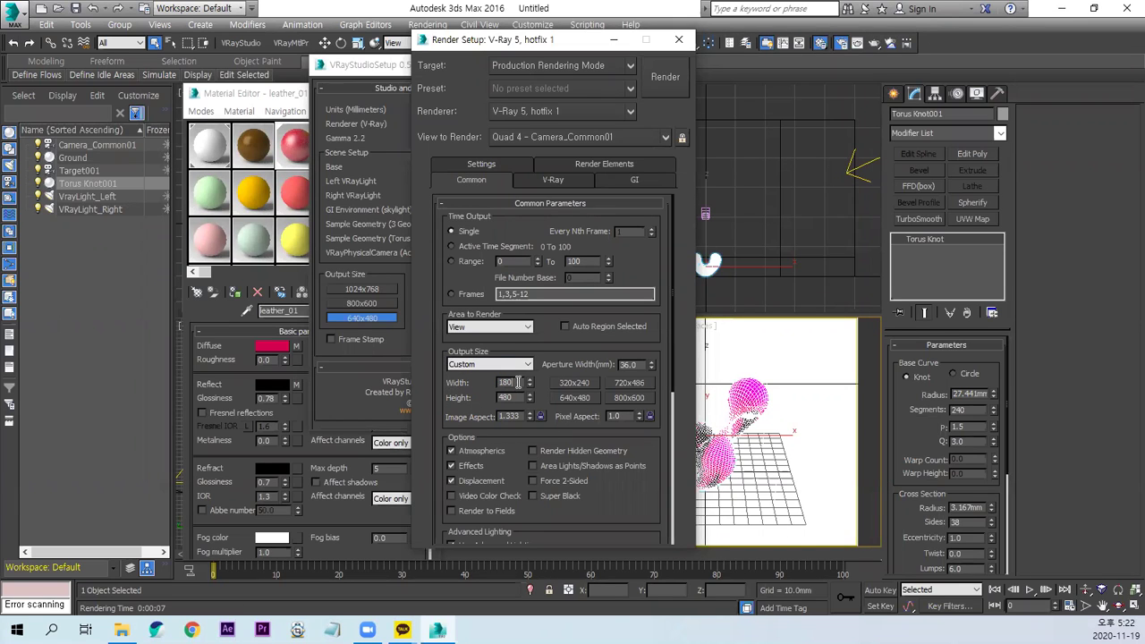
{"action": "double_click", "coordinate": [505, 382]}
{"action": "type", "text": "1280"}
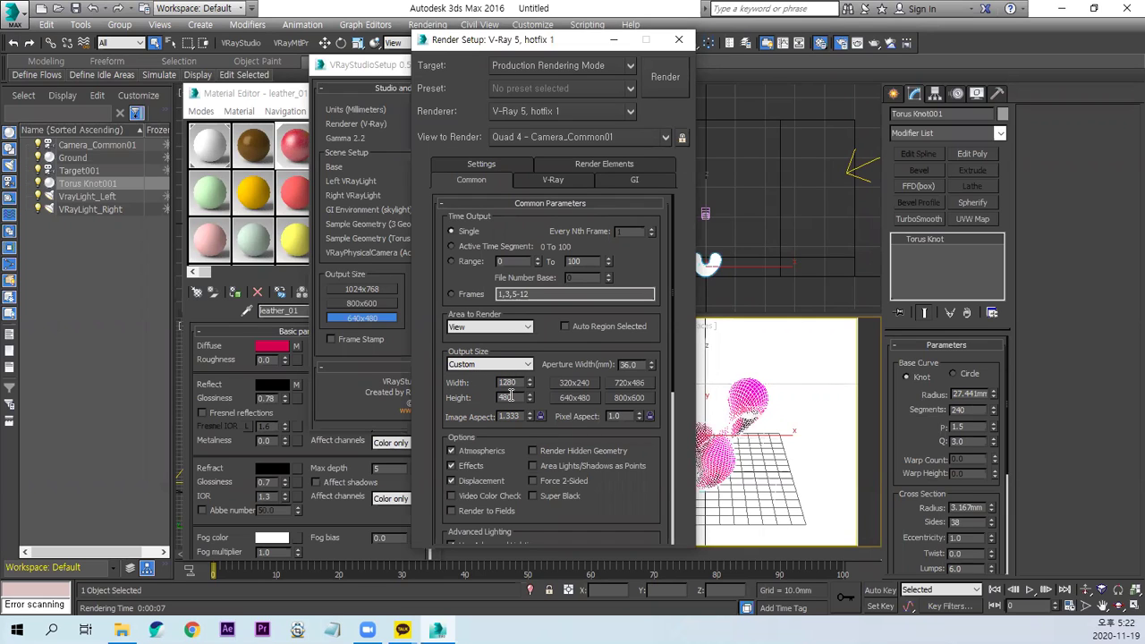
{"action": "type", "text": "720"}
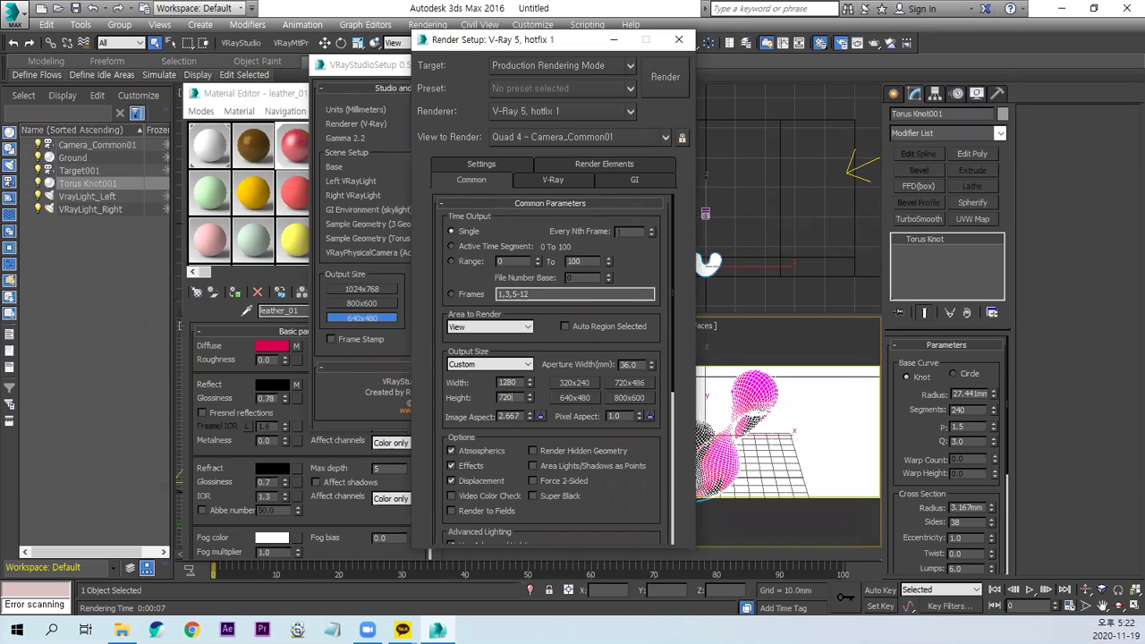
{"action": "key", "text": "Return"}
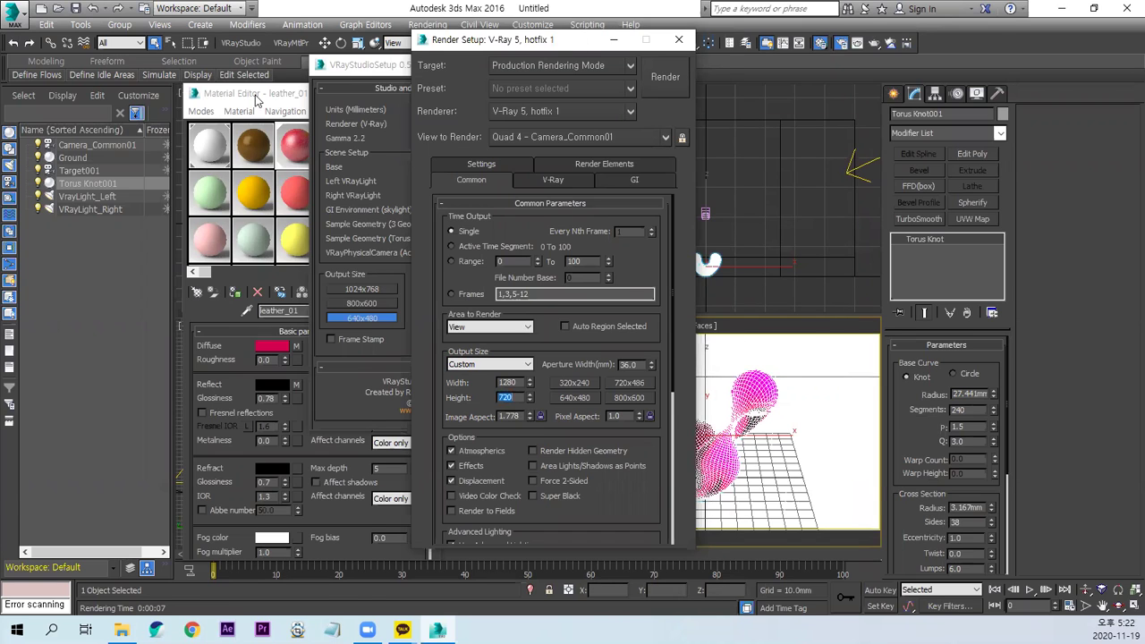
Truck the Camera_Common01 view slightly to reframe the torus knot.
{"action": "left_click_drag", "start_coordinate": [537, 39], "coordinate": [206, 87]}
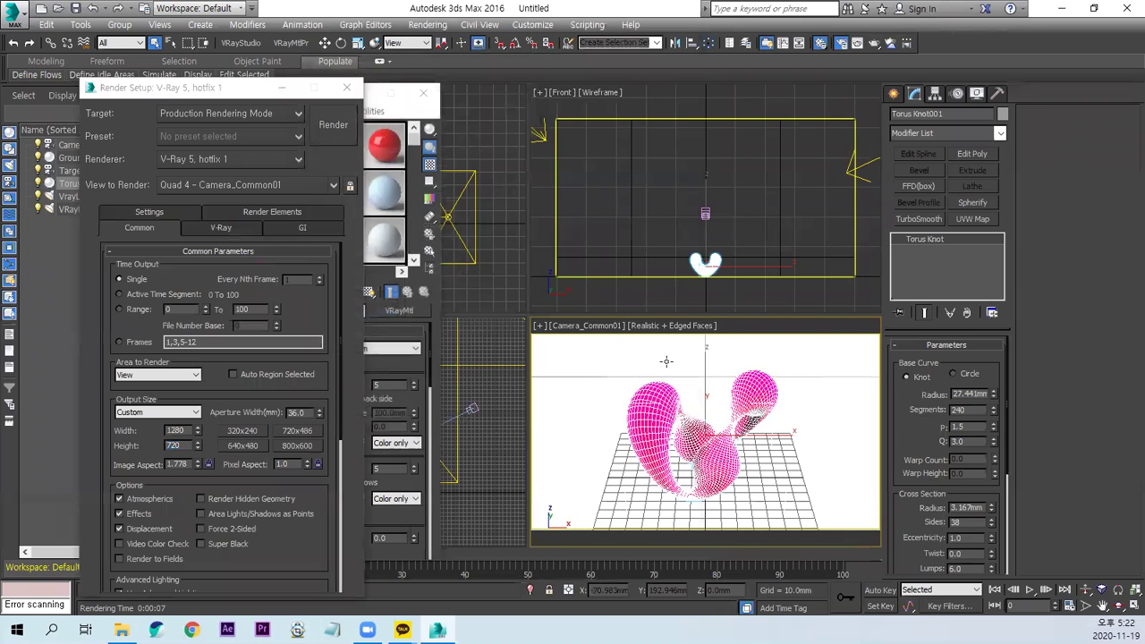
{"action": "left_click", "coordinate": [1103, 606]}
{"action": "left_click_drag", "start_coordinate": [761, 460], "coordinate": [752, 461]}
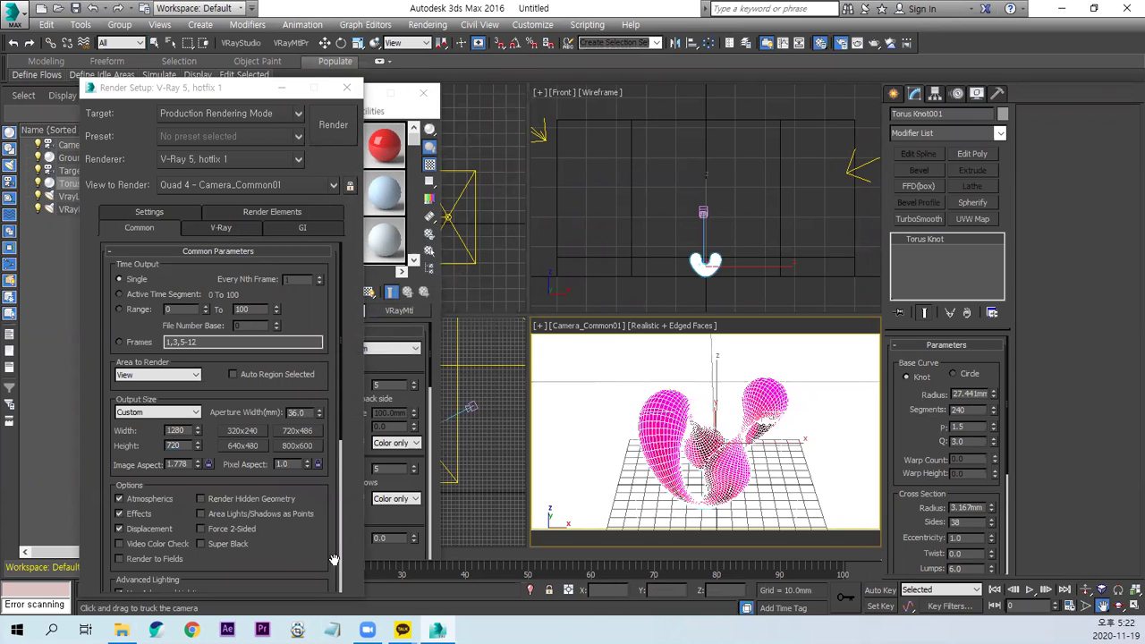
{"action": "left_click_drag", "start_coordinate": [197, 88], "coordinate": [461, 11]}
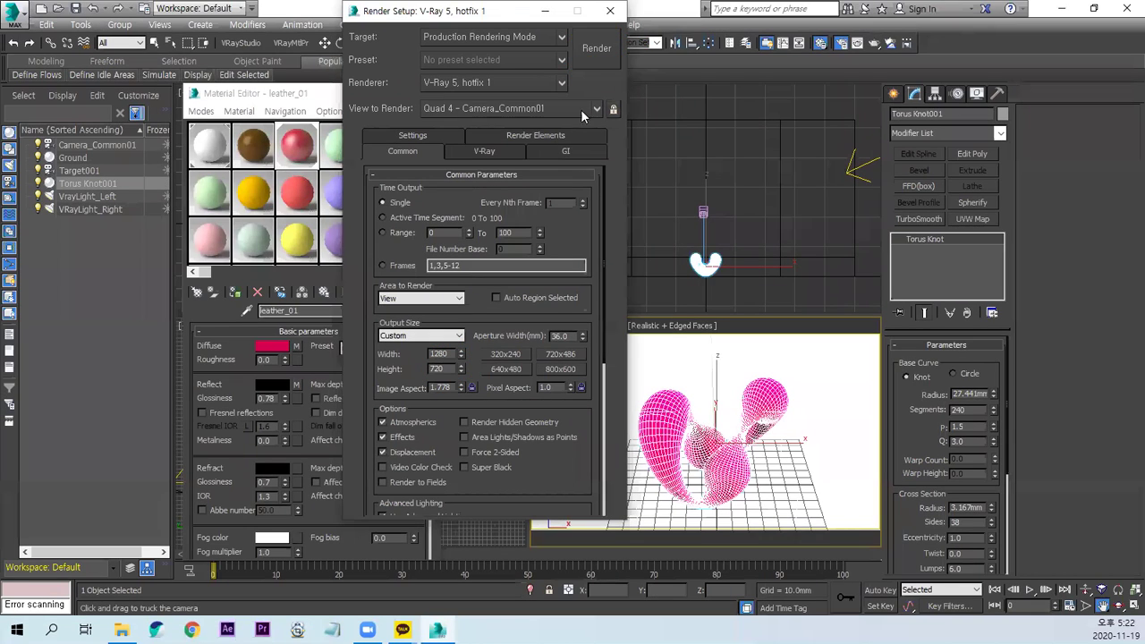
Start the V-Ray render of the red leather torus knot at 1280 x 720.
{"action": "left_click", "coordinate": [599, 52]}
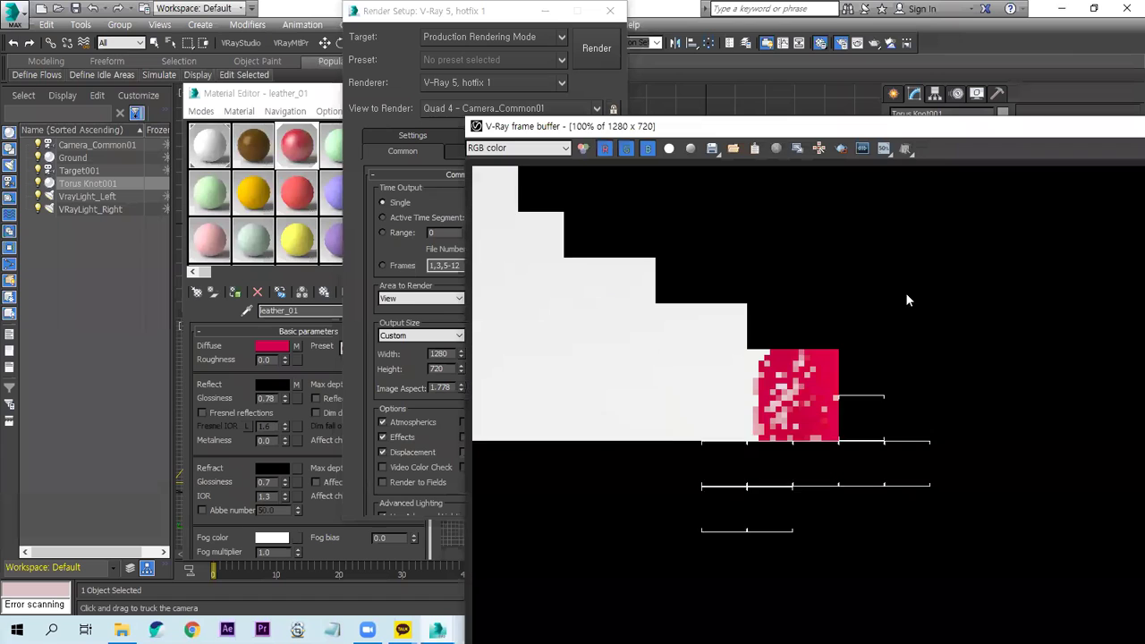